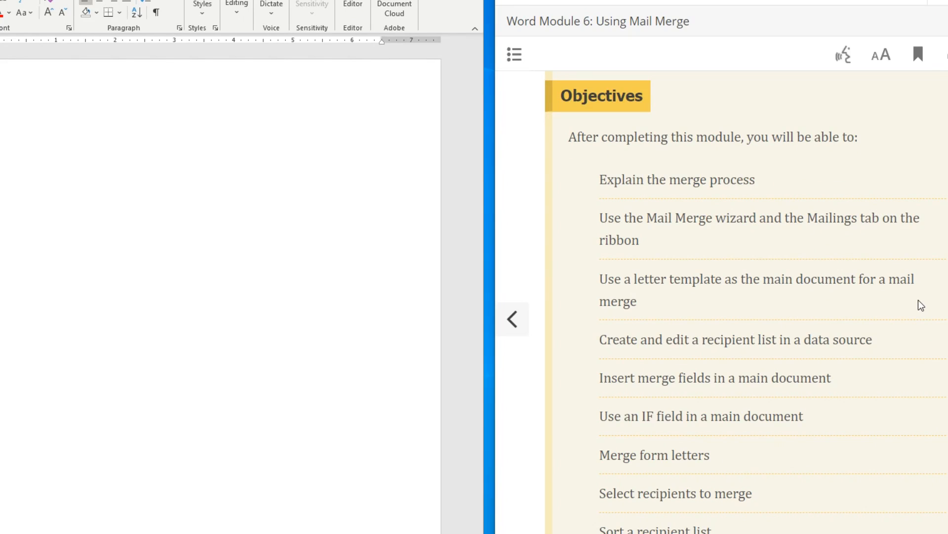
- Read through the Objectives and Introduction, then turn to the WD 6-1 form letters page
scroll(921, 304, "down", 1)
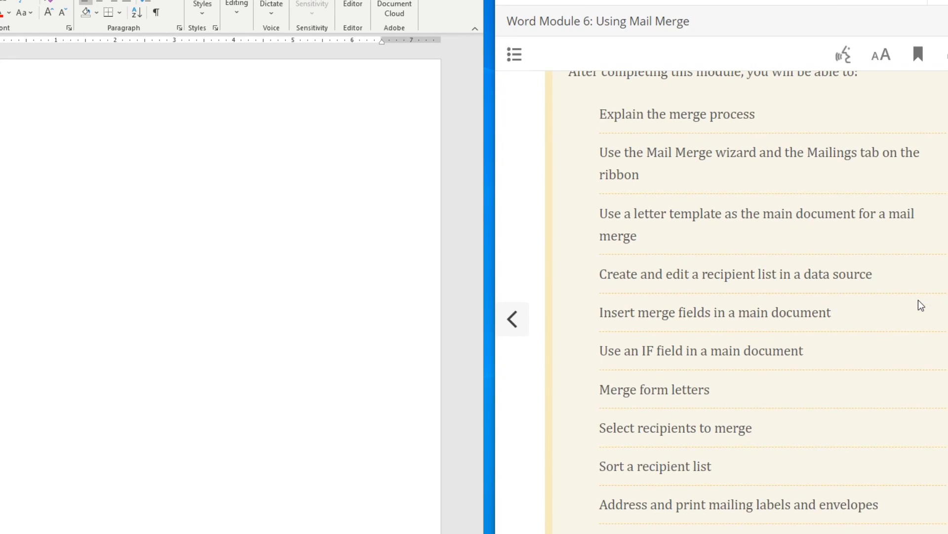
scroll(922, 305, "down", 1)
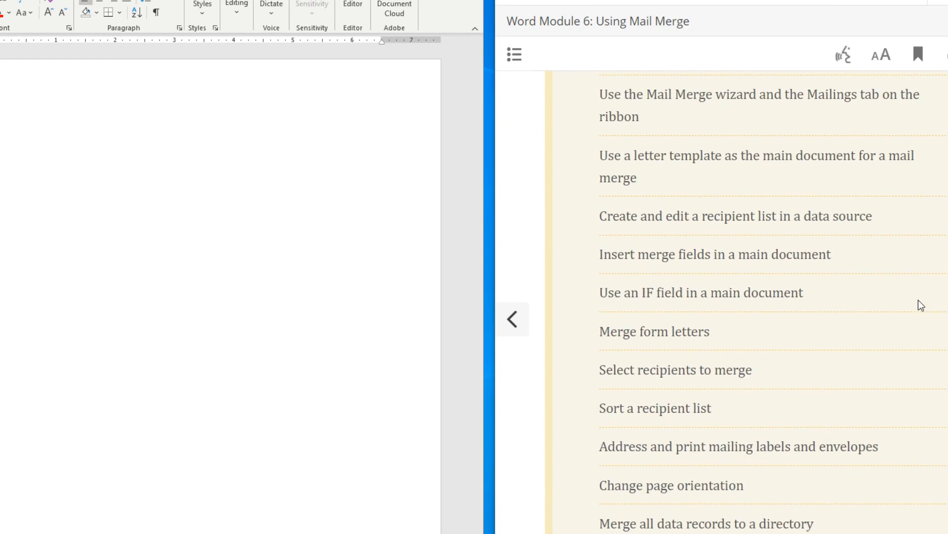
scroll(921, 304, "down", 1)
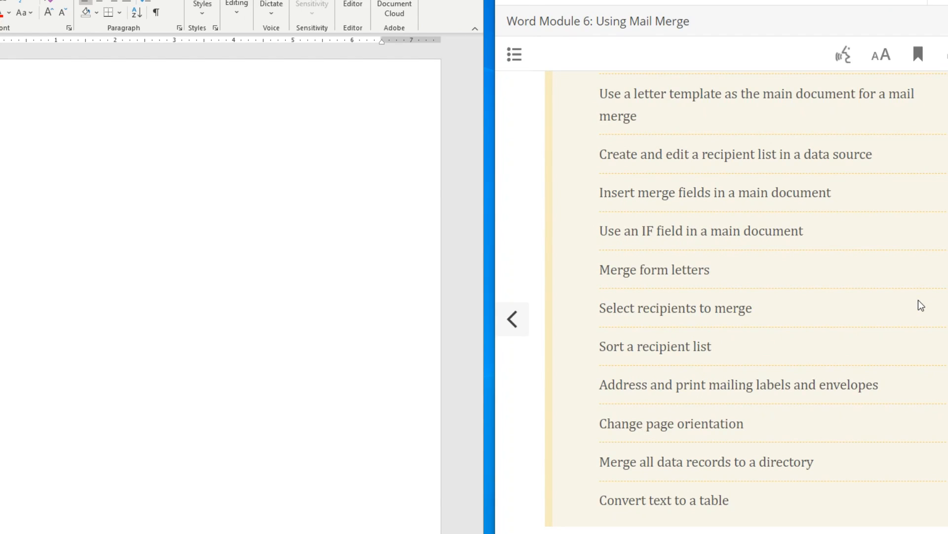
scroll(922, 305, "down", 1)
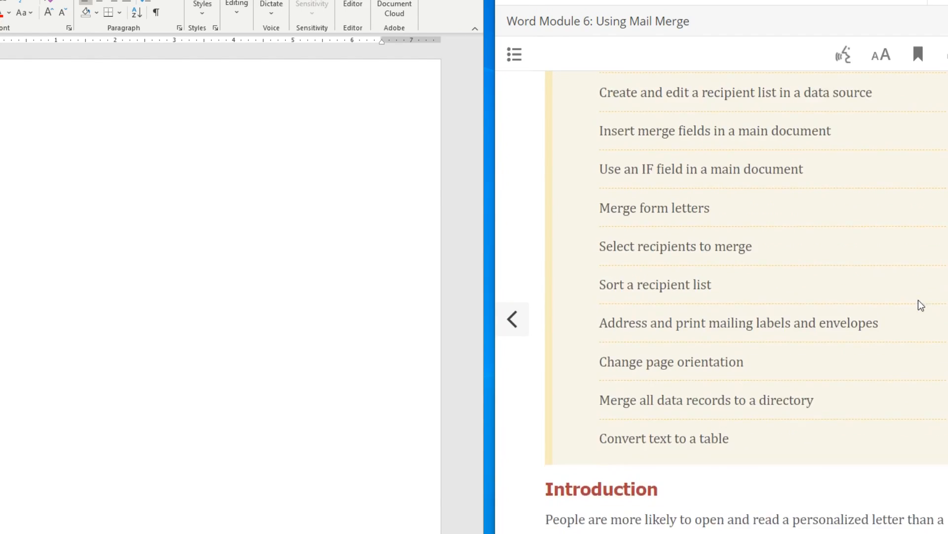
scroll(921, 305, "down", 2)
scroll(922, 305, "down", 2)
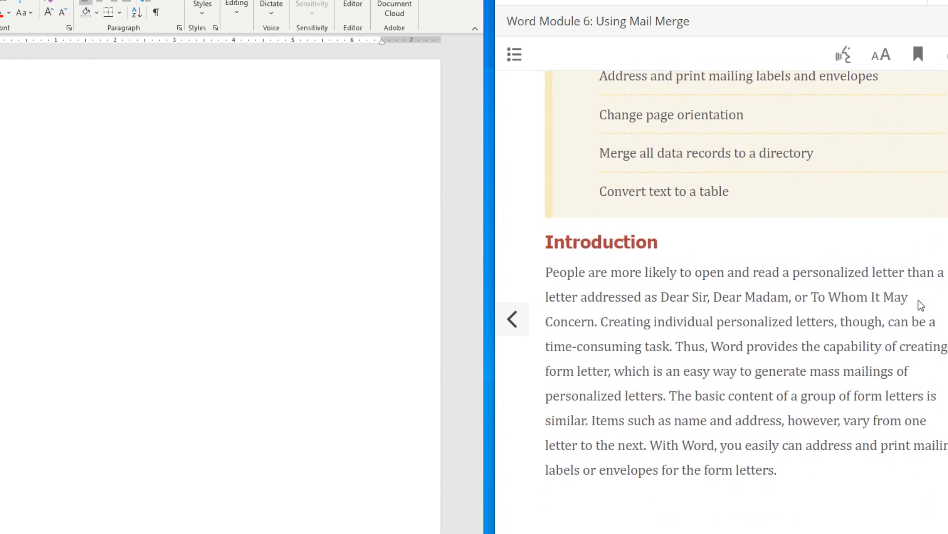
scroll(921, 306, "down", 1)
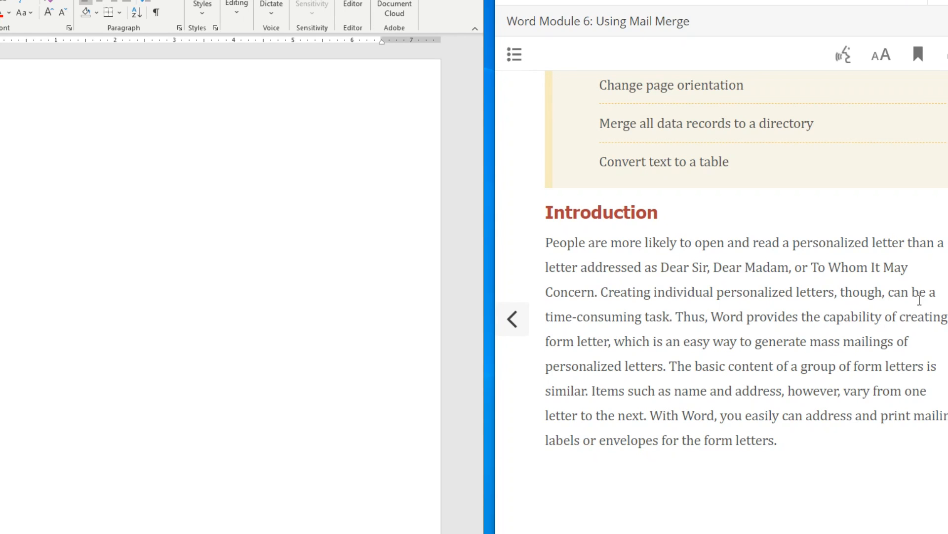
key("Right")
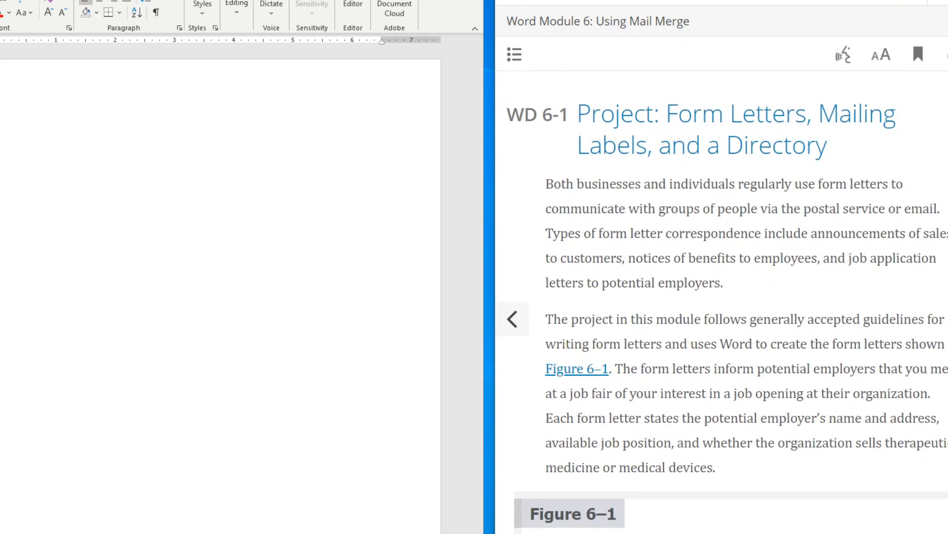
- Read down the WD 6-1 page past Figure 6–1 to the passage on merging form letters
scroll(823, 341, "down", 7)
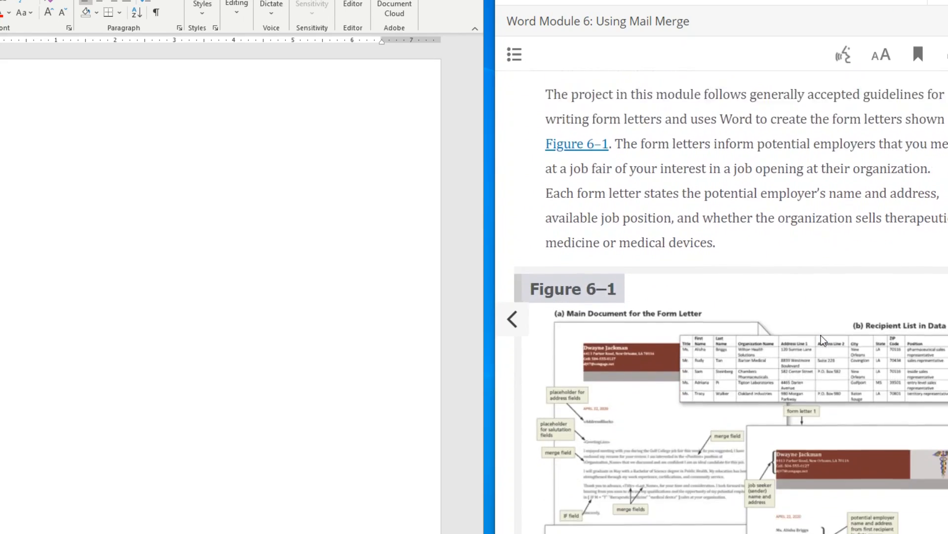
scroll(822, 342, "down", 1)
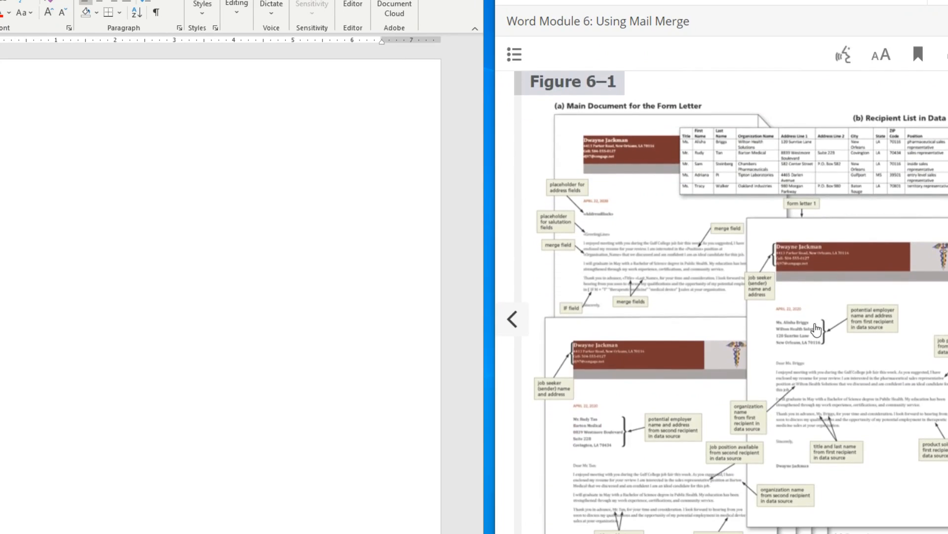
scroll(612, 254, "down", 1)
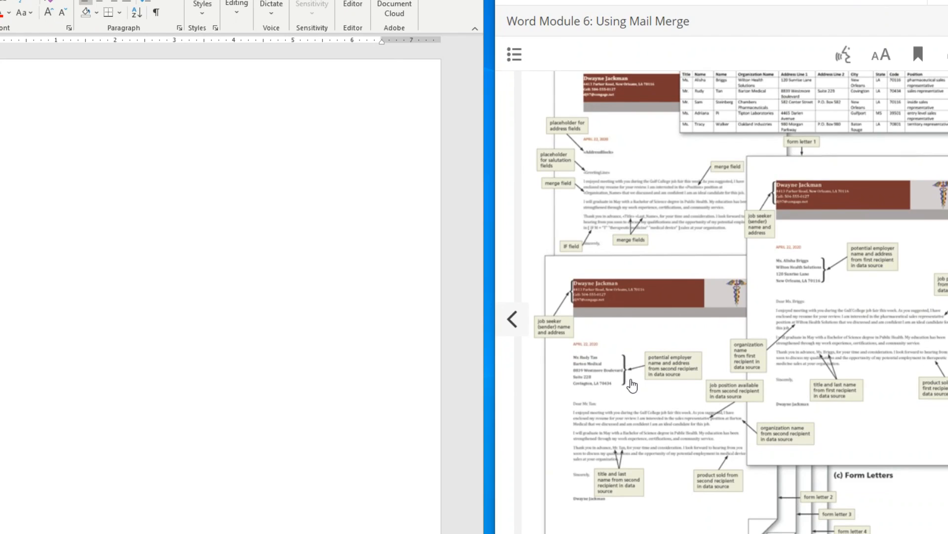
scroll(631, 383, "up", 1)
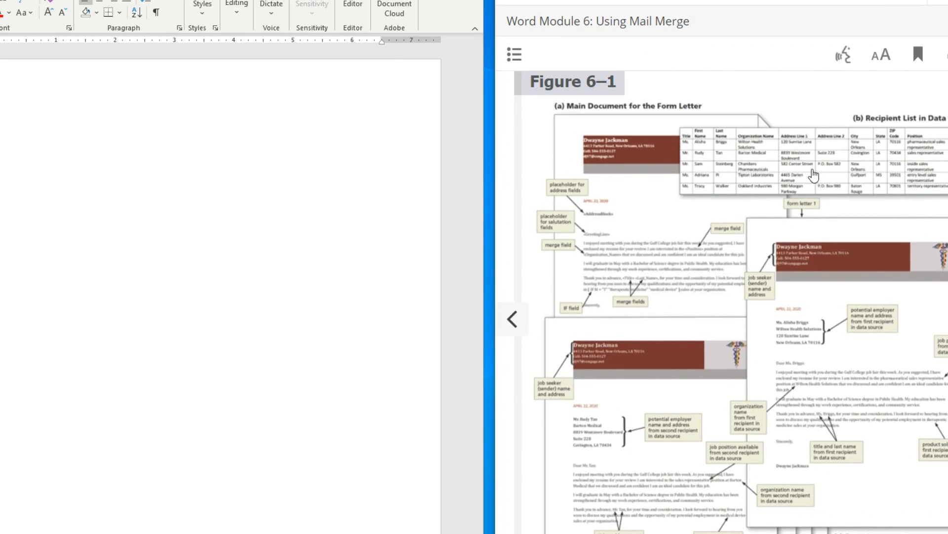
scroll(826, 291, "down", 2)
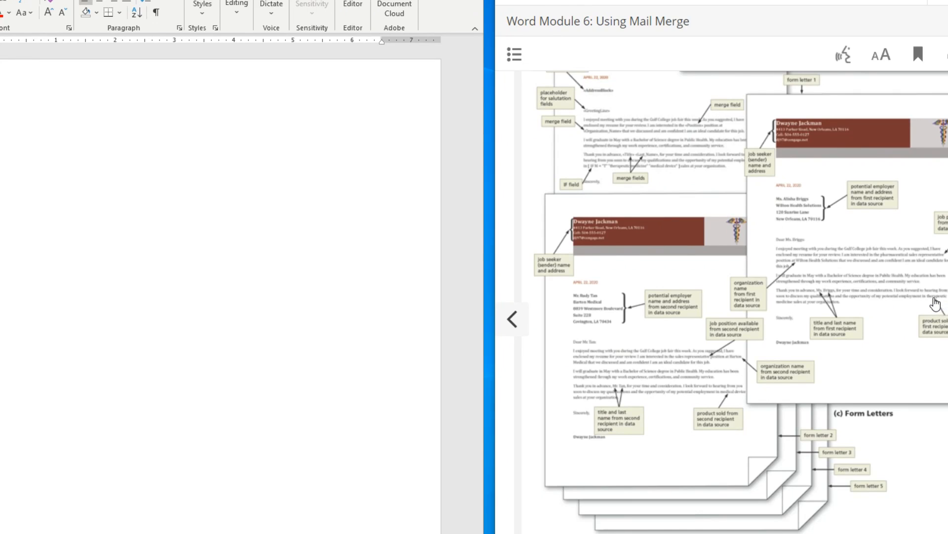
scroll(935, 304, "down", 10)
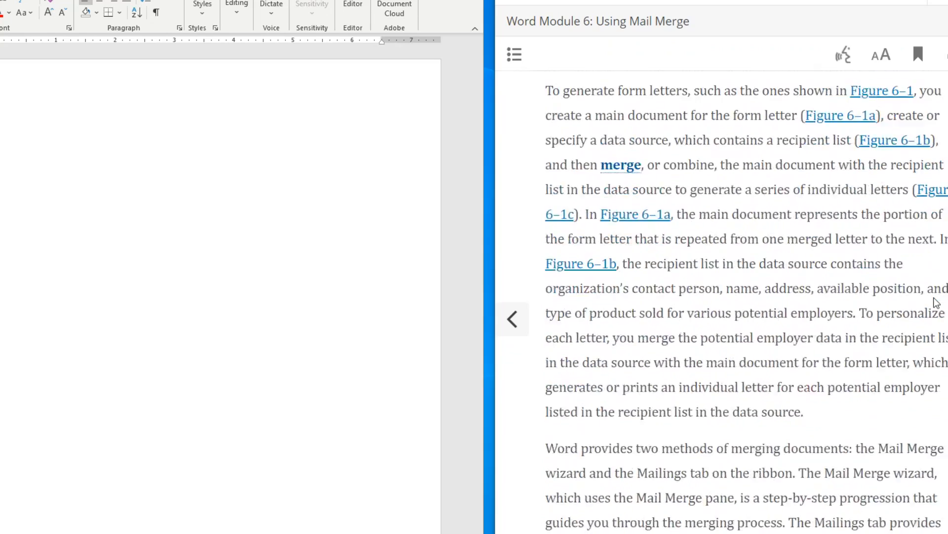
scroll(936, 303, "down", 6)
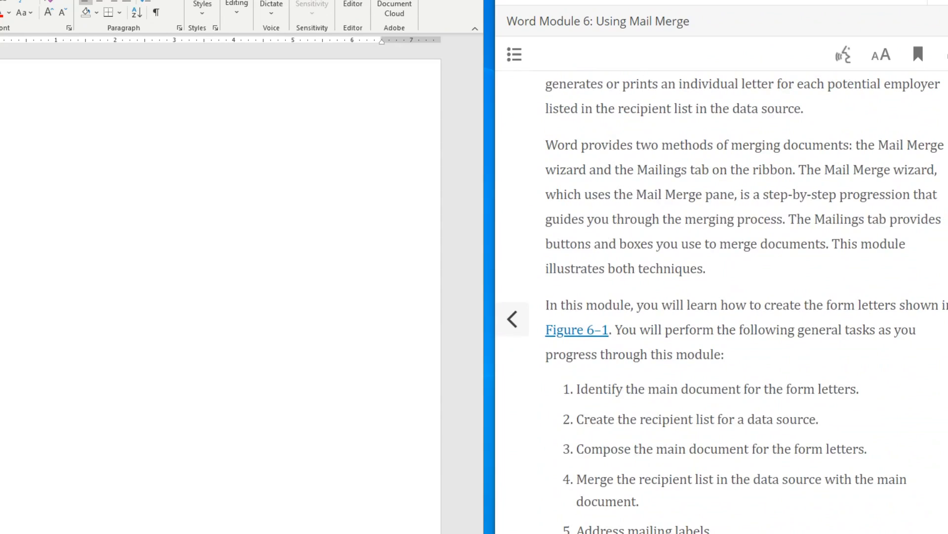
- Advance to the setup steps and turn on formatting marks in the blank Word document
left_click(947, 321)
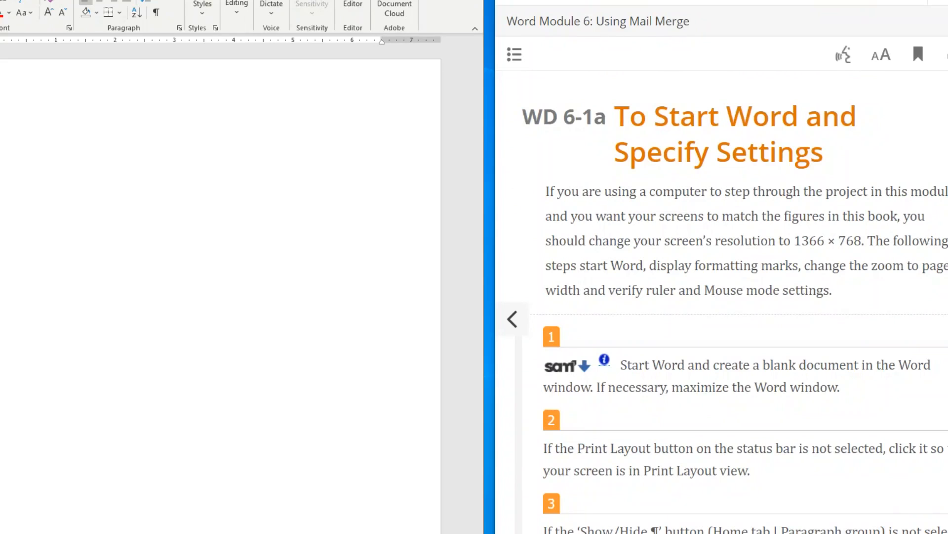
scroll(855, 262, "down", 3)
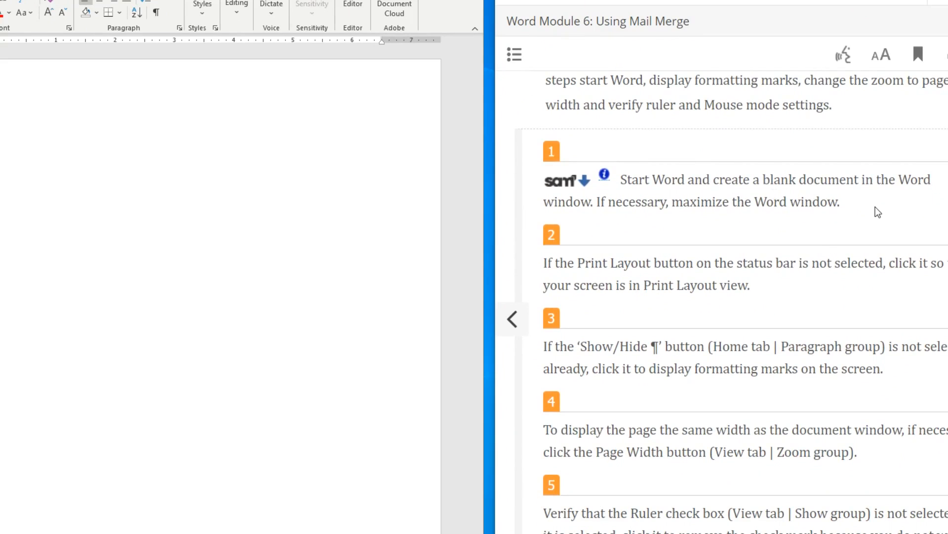
scroll(700, 302, "down", 1)
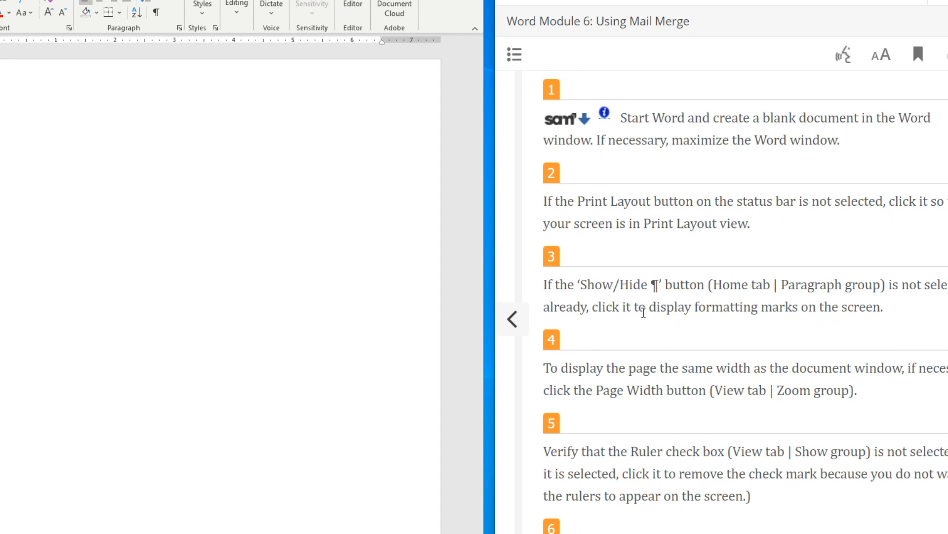
left_click(156, 12)
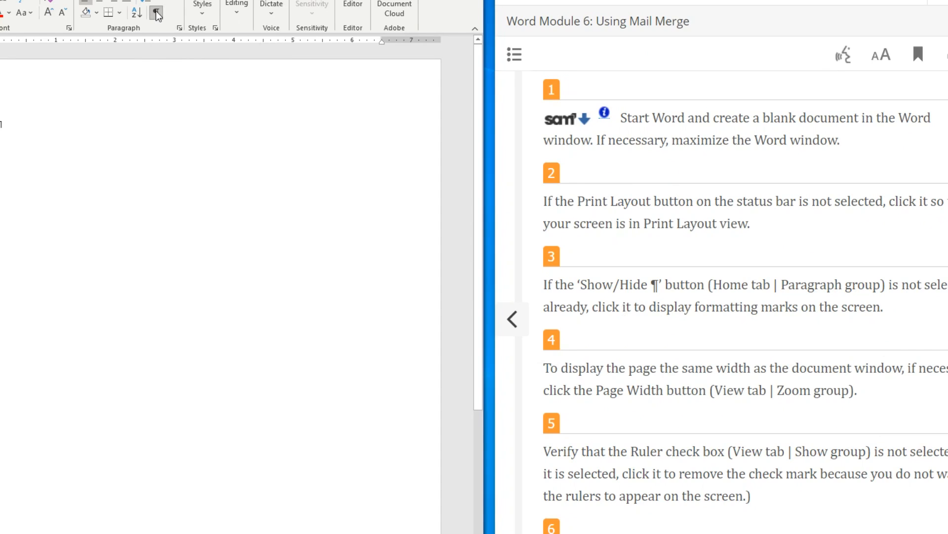
scroll(763, 328, "down", 3)
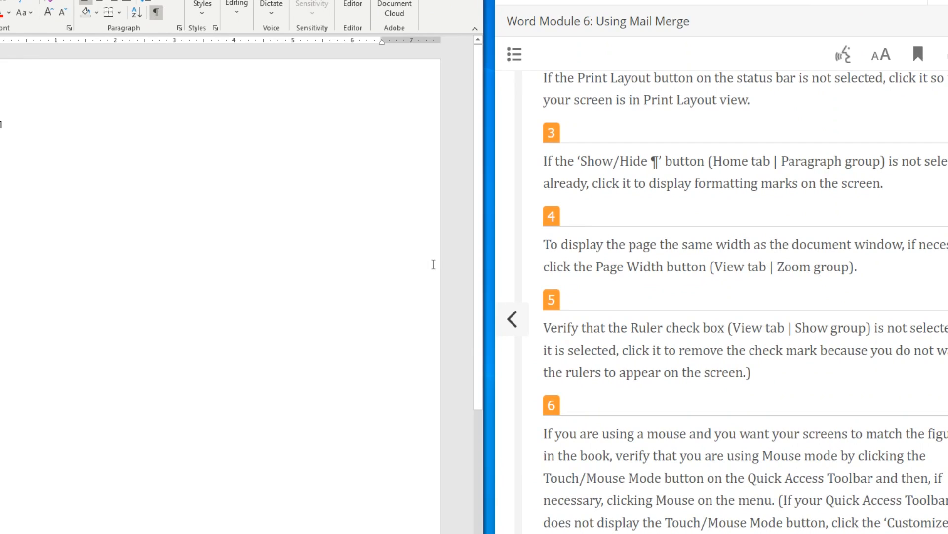
scroll(683, 307, "down", 1)
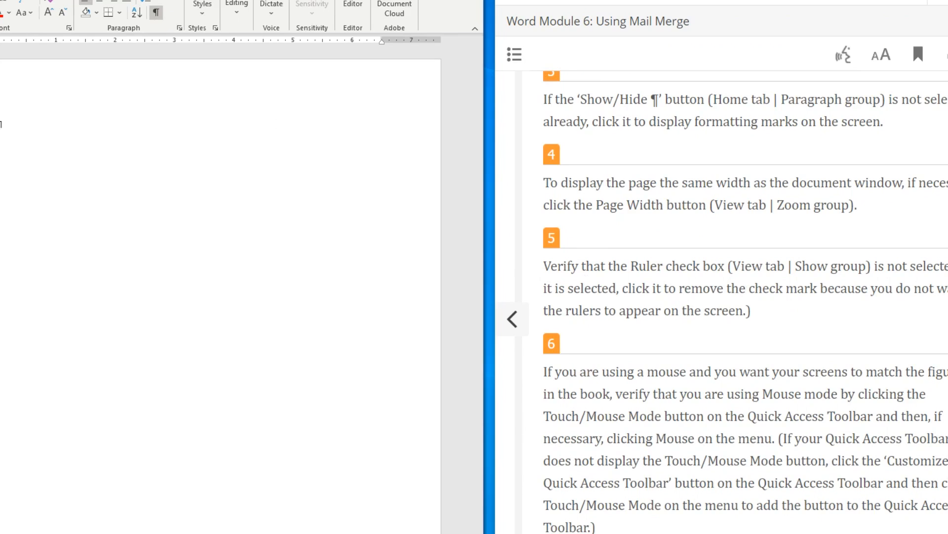
- Confirm the ruler is enabled under View > Show, leaving it on
left_click(183, 0)
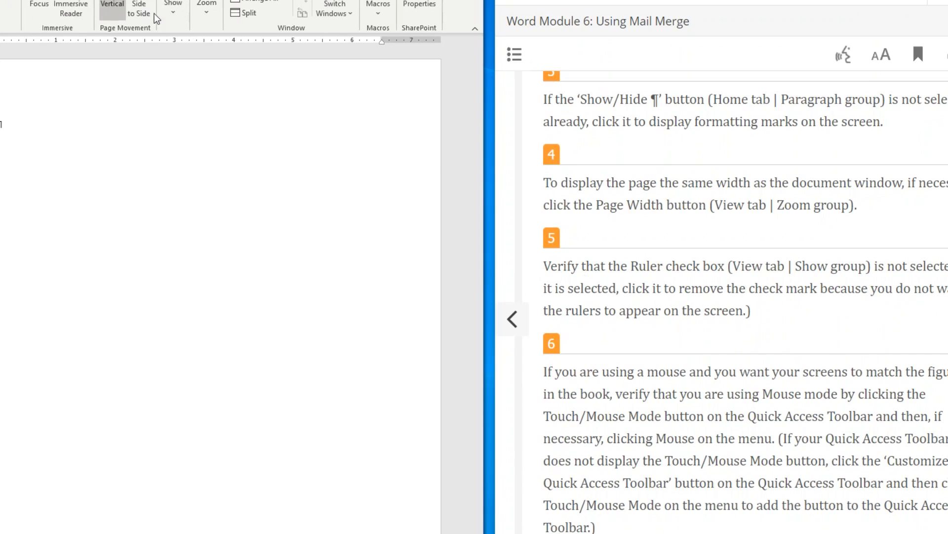
left_click(176, 15)
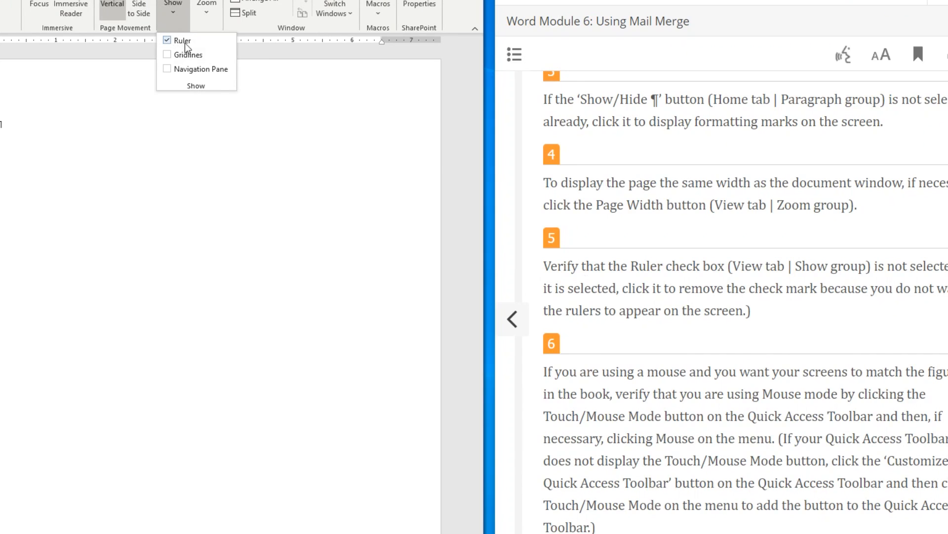
left_click(255, 201)
scroll(783, 330, "down", 5)
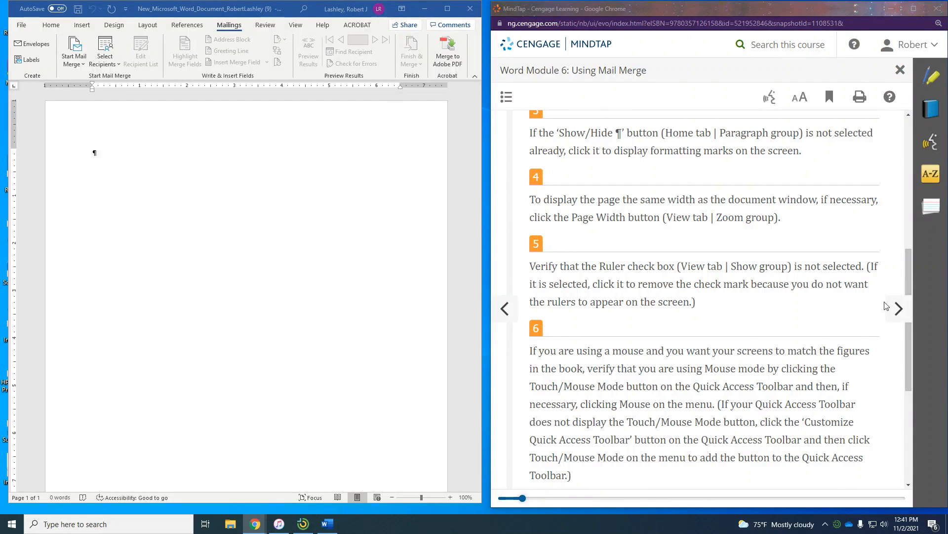
- Advance the e-book two pages to WD 6-2a and bring Figure 6–2 into view
left_click(899, 310)
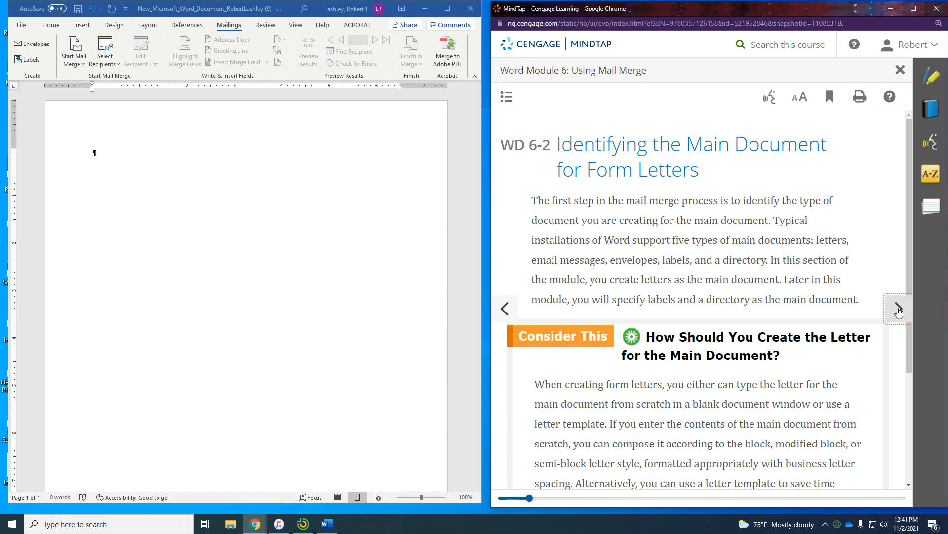
left_click(897, 309)
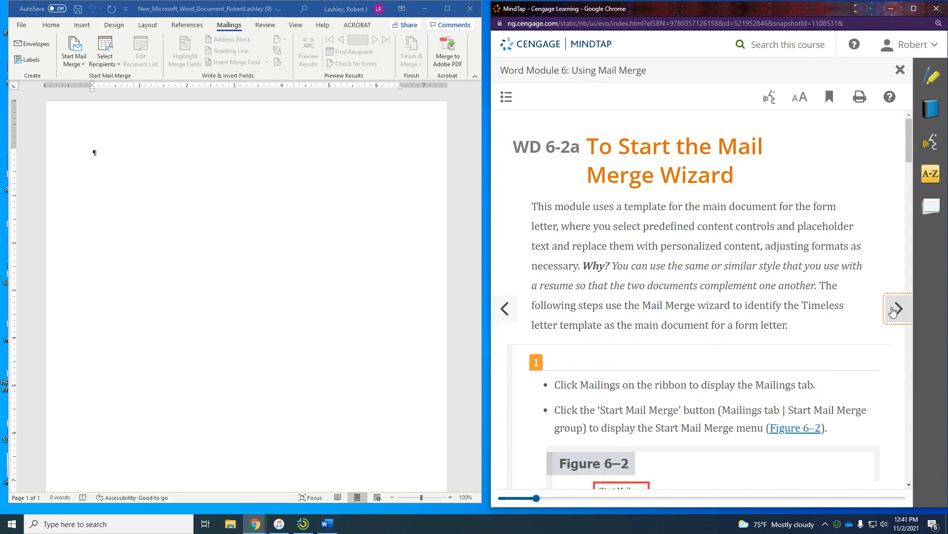
left_click(232, 27)
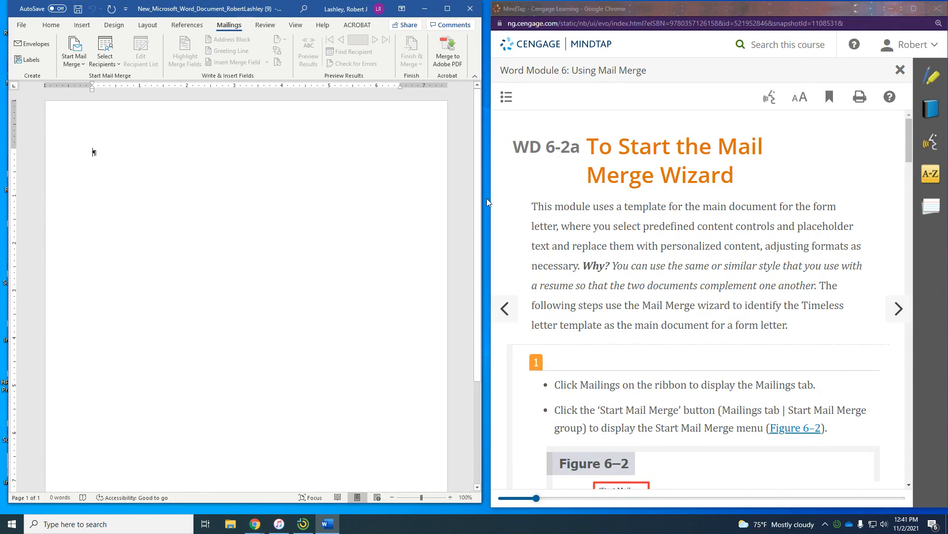
scroll(619, 262, "down", 3)
scroll(619, 262, "down", 2)
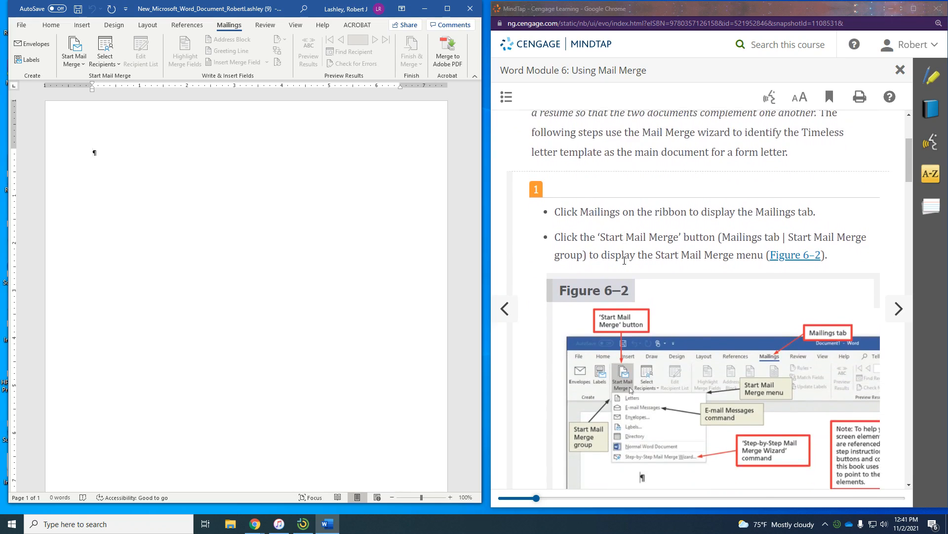
- Launch the Step-by-Step Mail Merge Wizard from Start Mail Merge, keeping Letters as document type
left_click(74, 47)
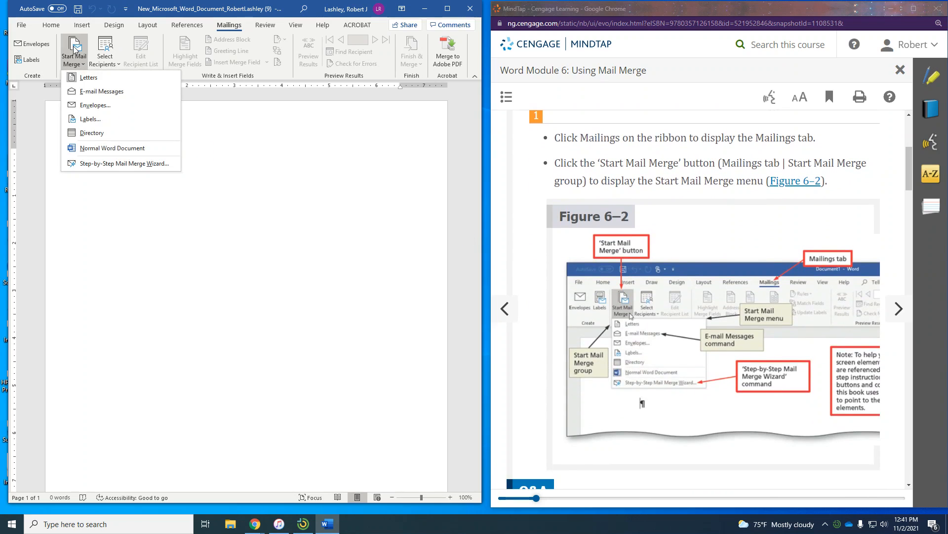
scroll(750, 281, "down", 3)
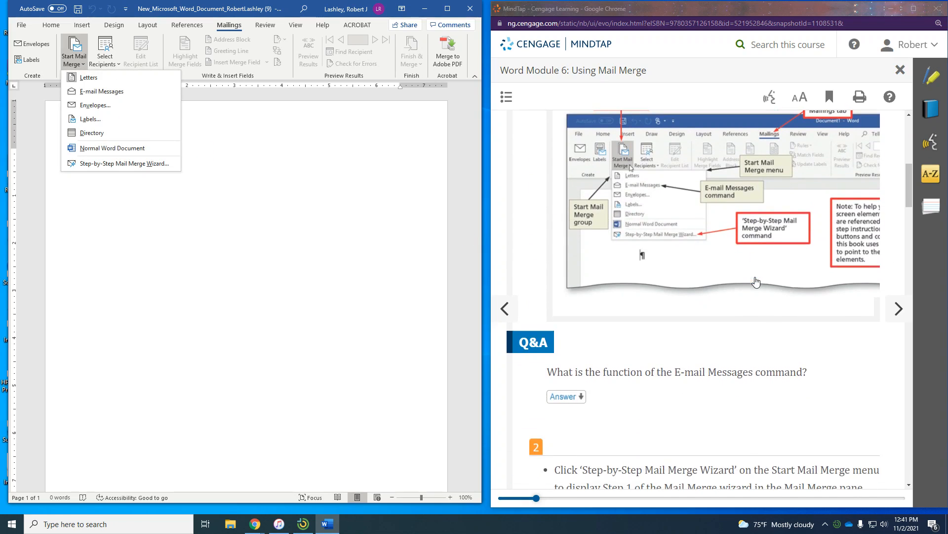
scroll(756, 282, "down", 1)
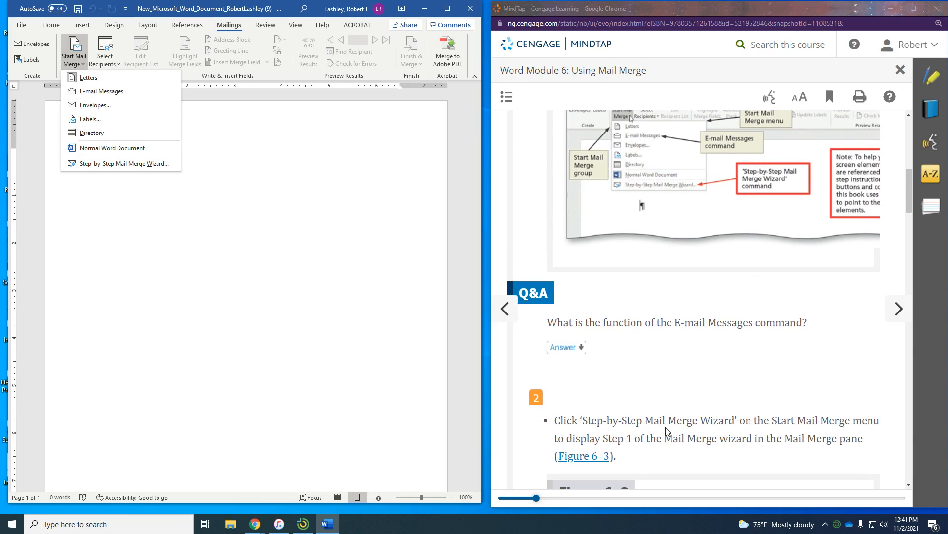
left_click(118, 163)
scroll(691, 337, "down", 2)
scroll(690, 337, "down", 4)
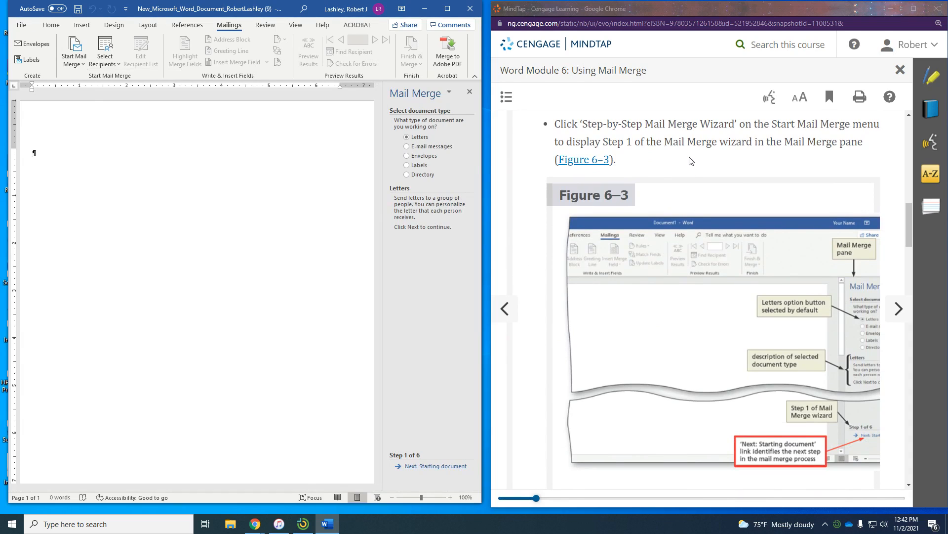
scroll(650, 146, "down", 1)
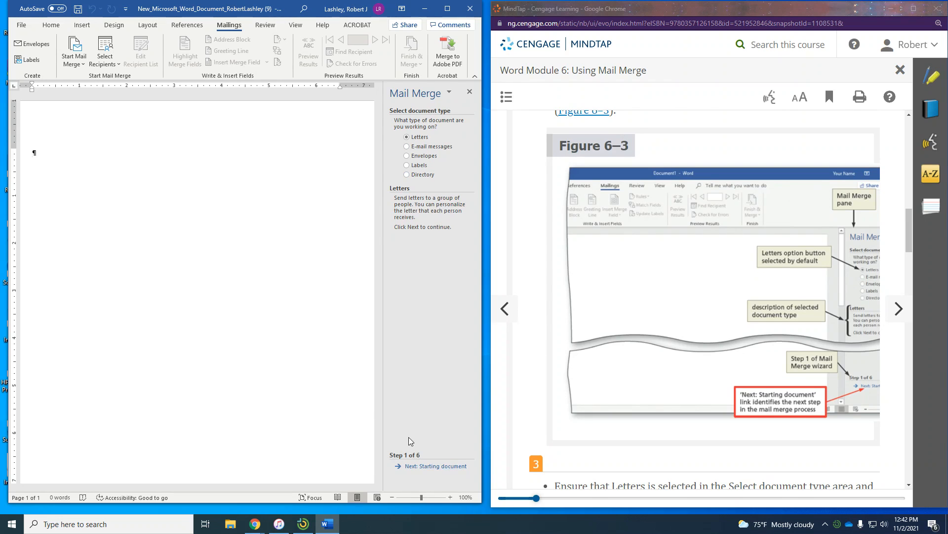
scroll(734, 382, "down", 1)
scroll(734, 381, "down", 5)
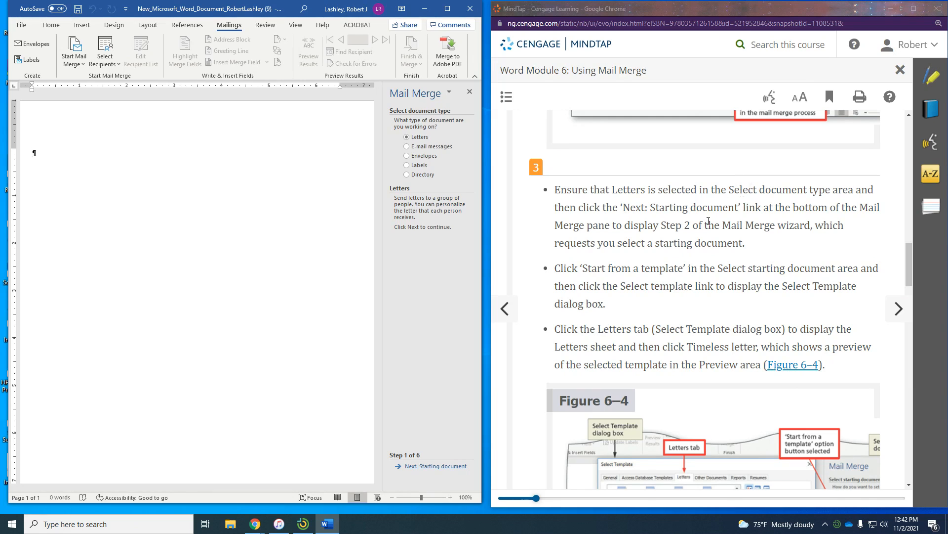
scroll(840, 223, "down", 1)
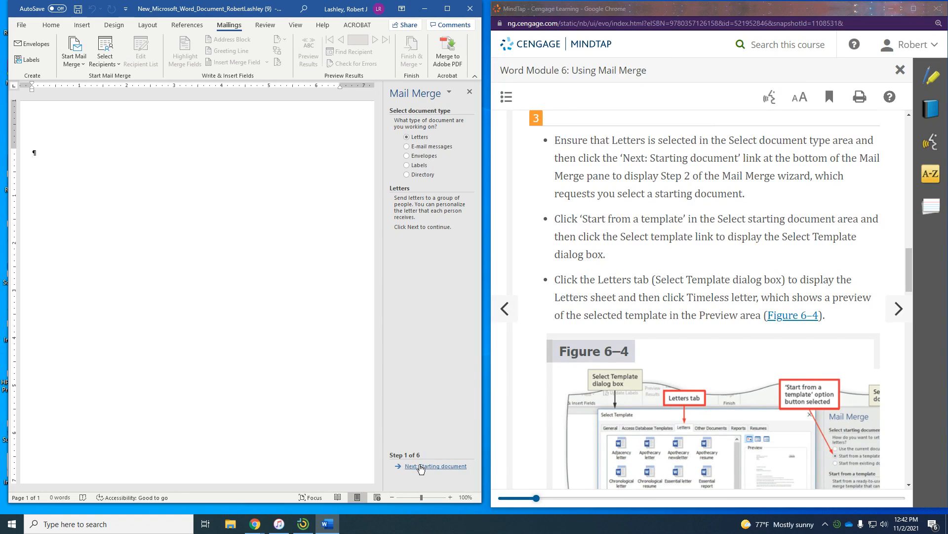
- At wizard Step 2, start from a template and create the letter from Letters > Timeless letter
left_click(420, 466)
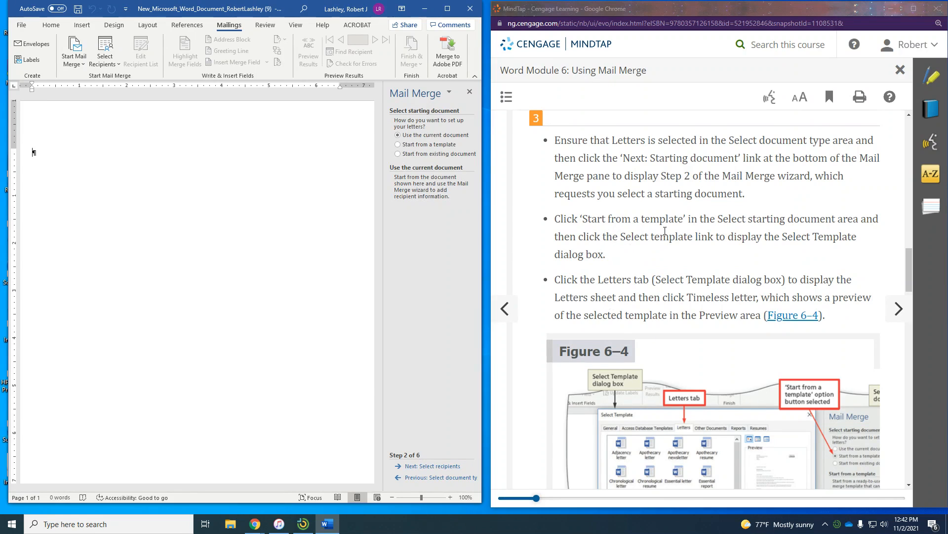
left_click(408, 145)
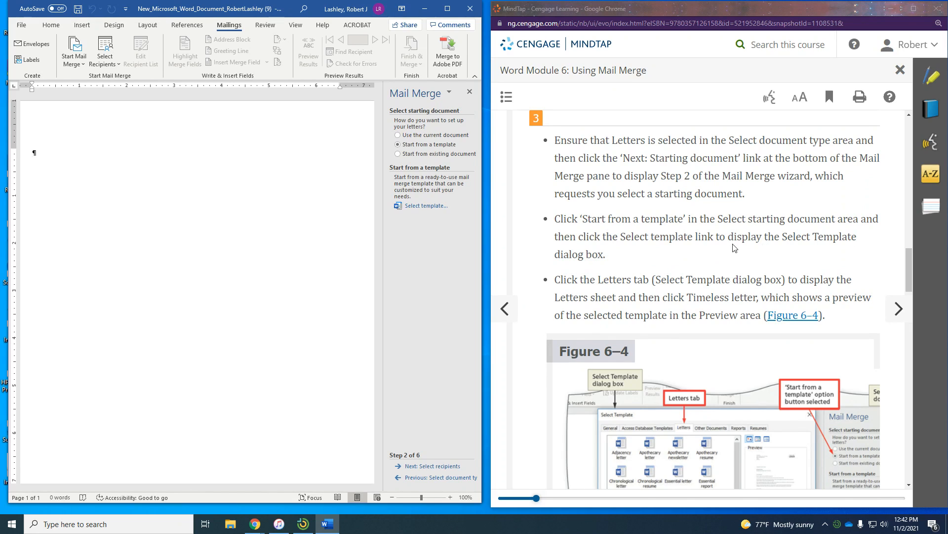
left_click(425, 206)
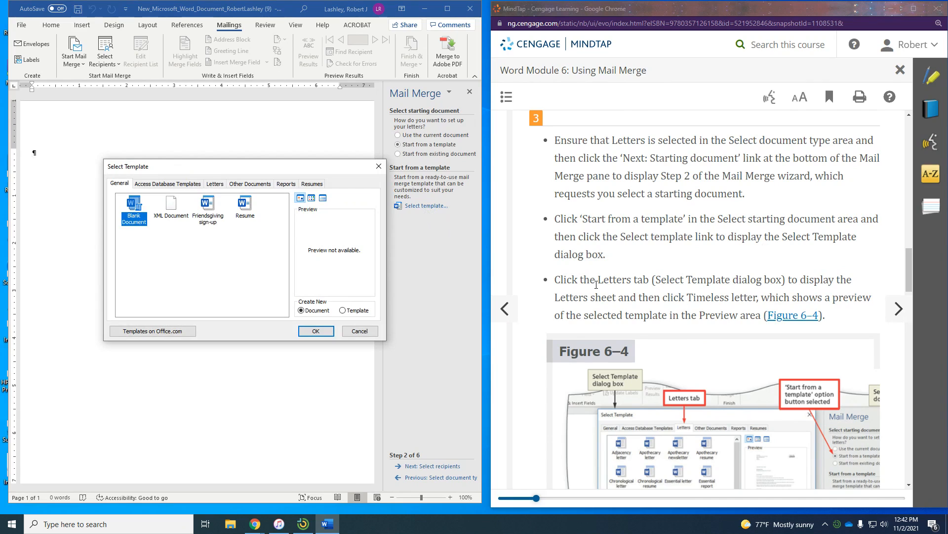
left_click(220, 185)
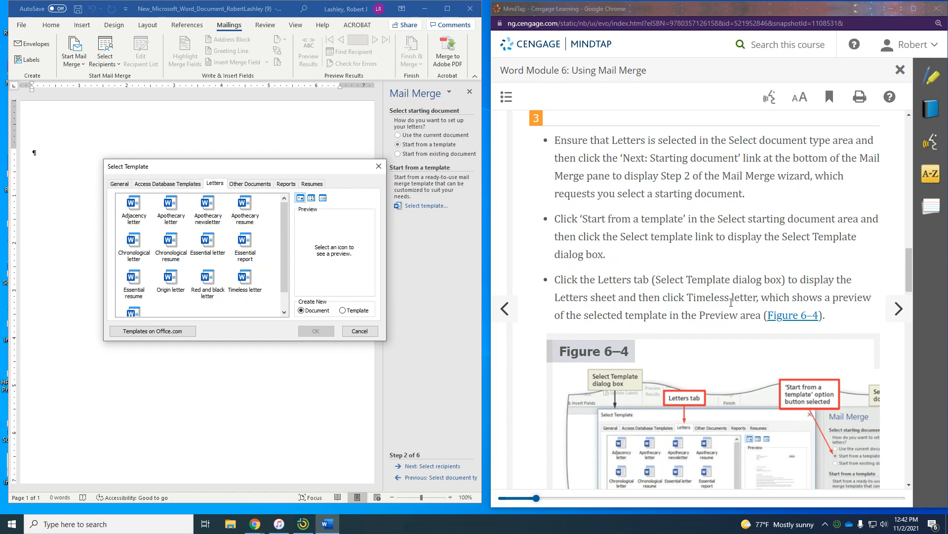
scroll(732, 302, "down", 1)
scroll(789, 268, "down", 1)
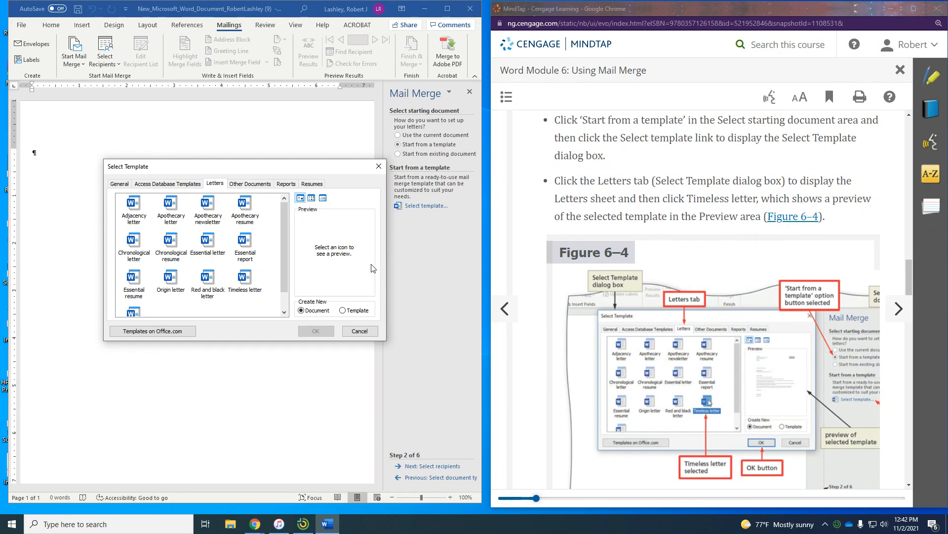
left_click(244, 279)
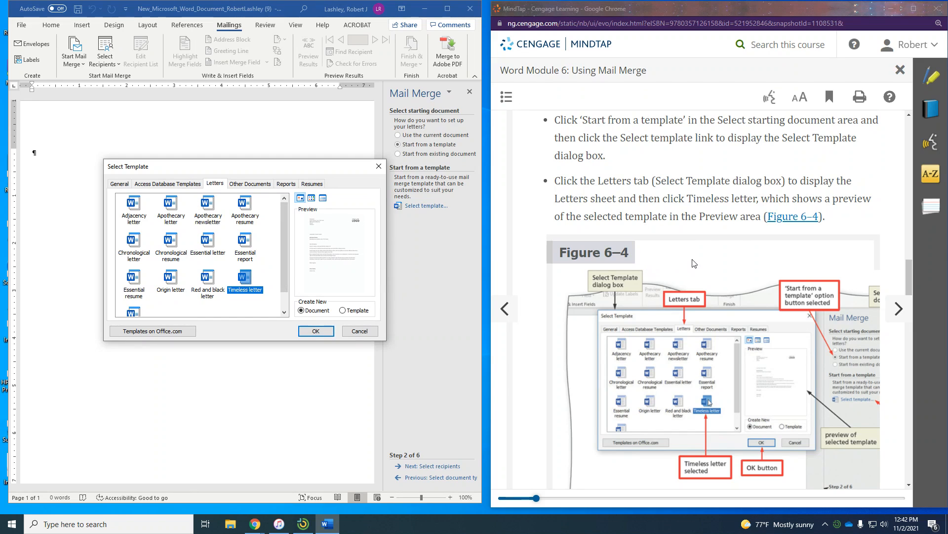
scroll(695, 263, "down", 3)
scroll(694, 263, "up", 2)
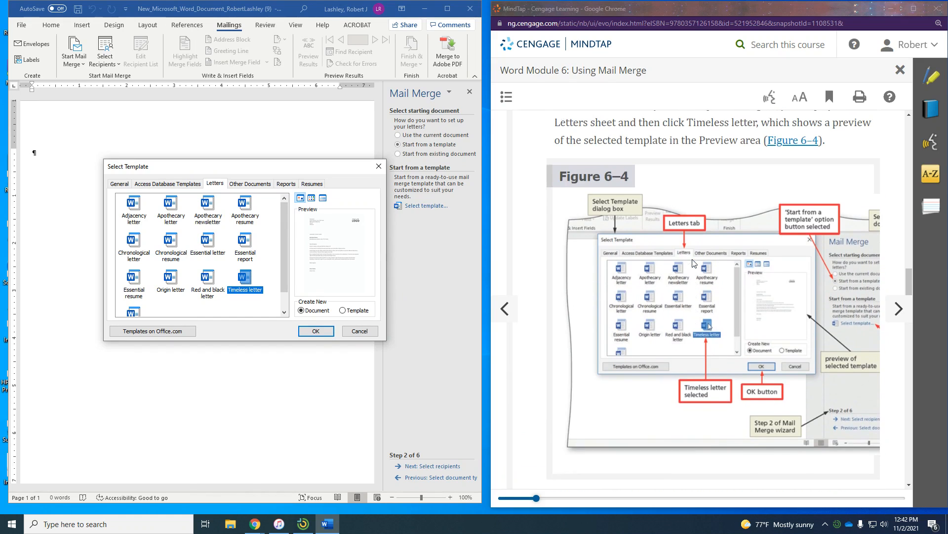
scroll(694, 263, "down", 7)
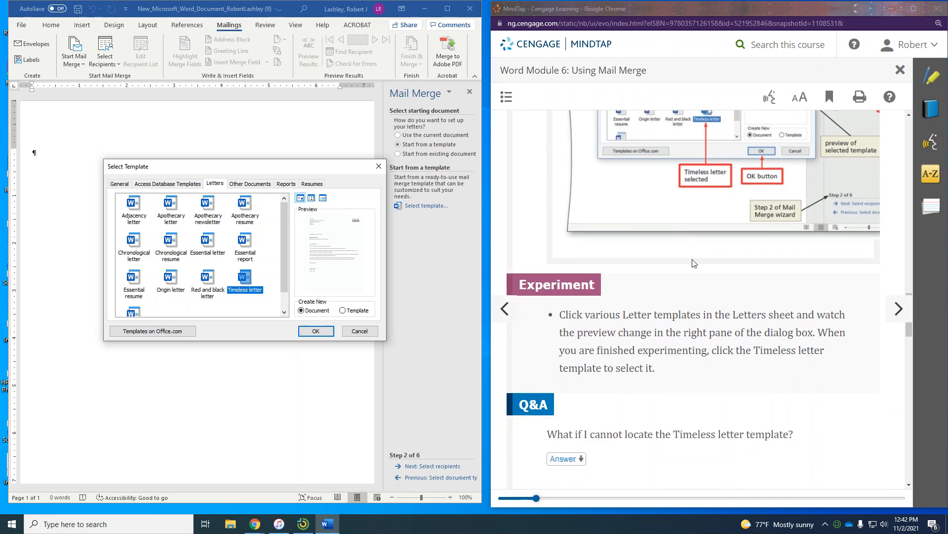
scroll(694, 263, "down", 3)
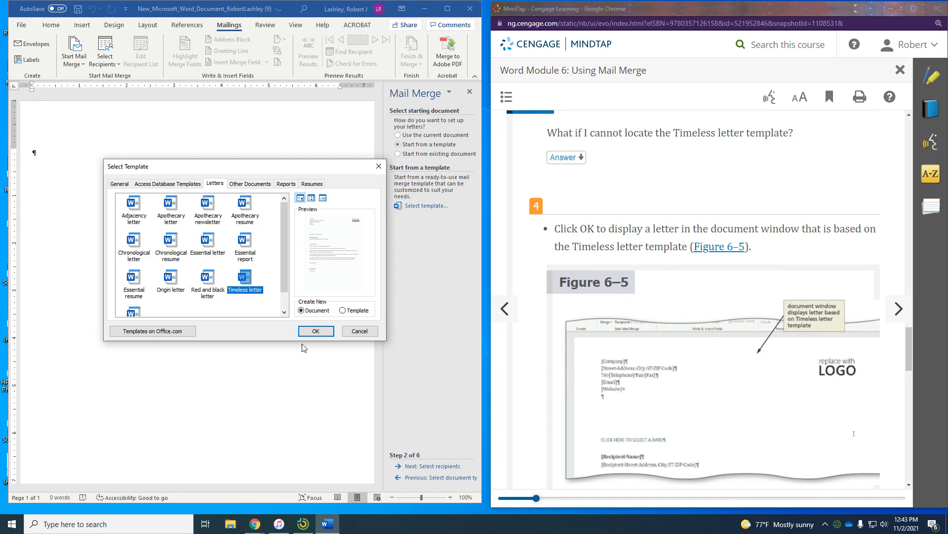
left_click(316, 330)
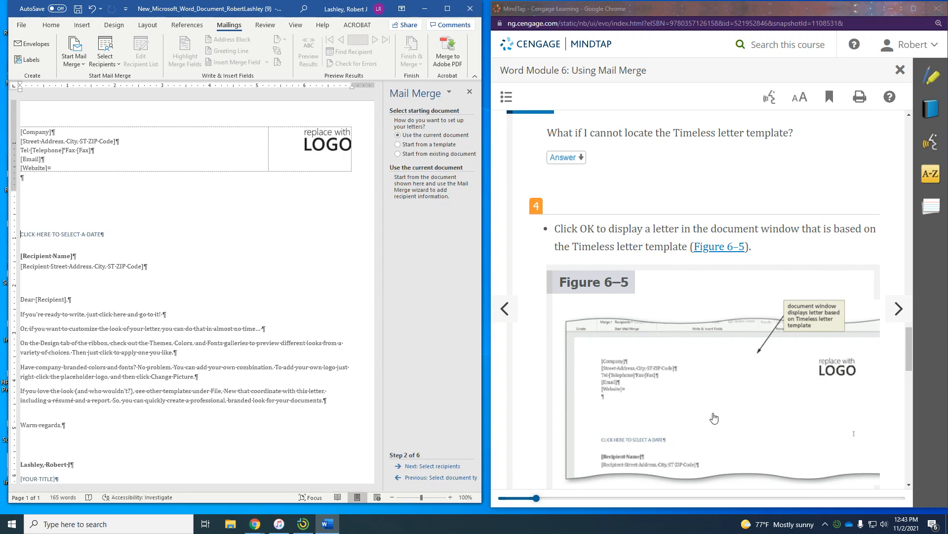
scroll(711, 419, "down", 3)
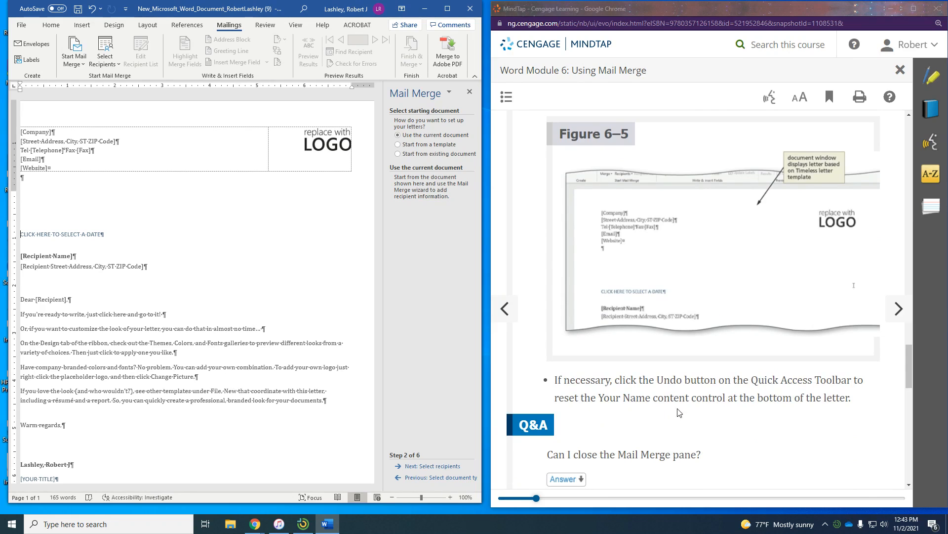
- Undo to restore the [Your Name] placeholder in the letter's signature block
scroll(36, 403, "down", 3)
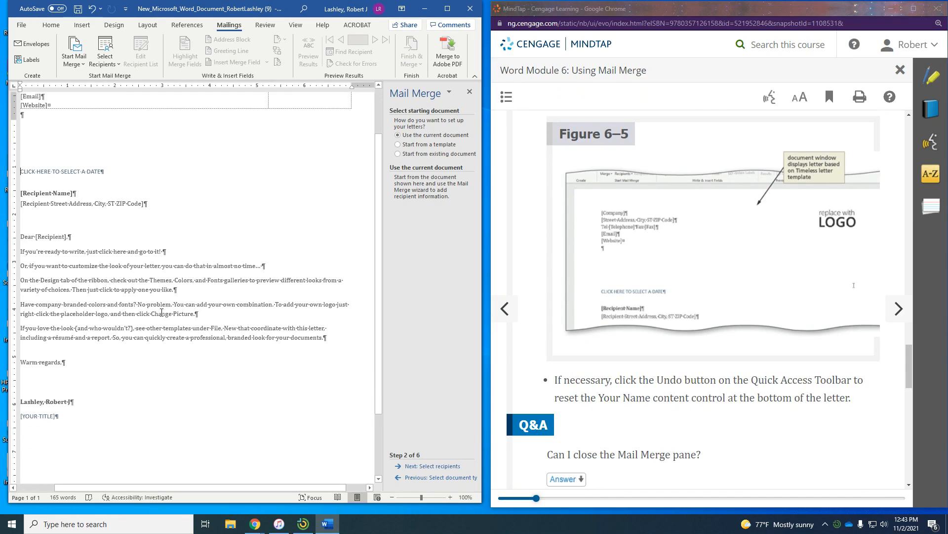
left_click(92, 9)
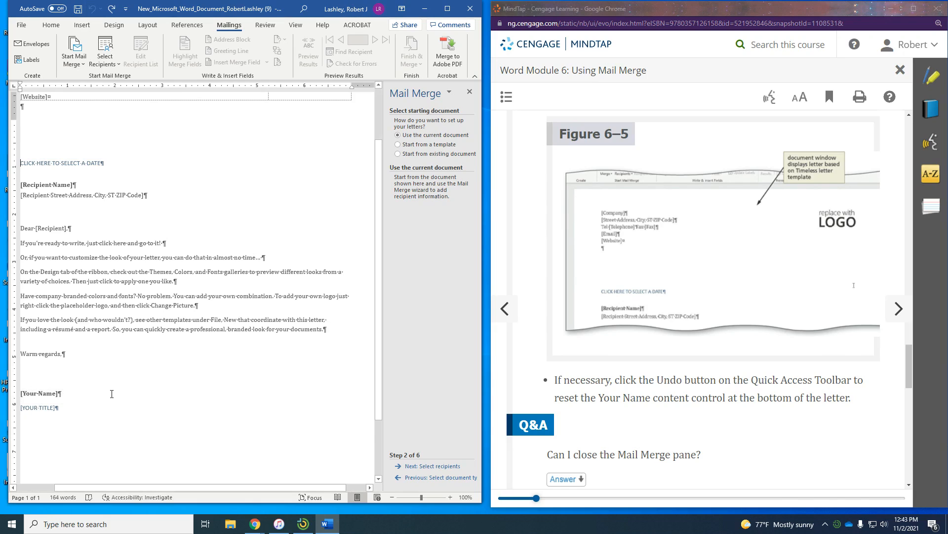
scroll(241, 405, "down", 3)
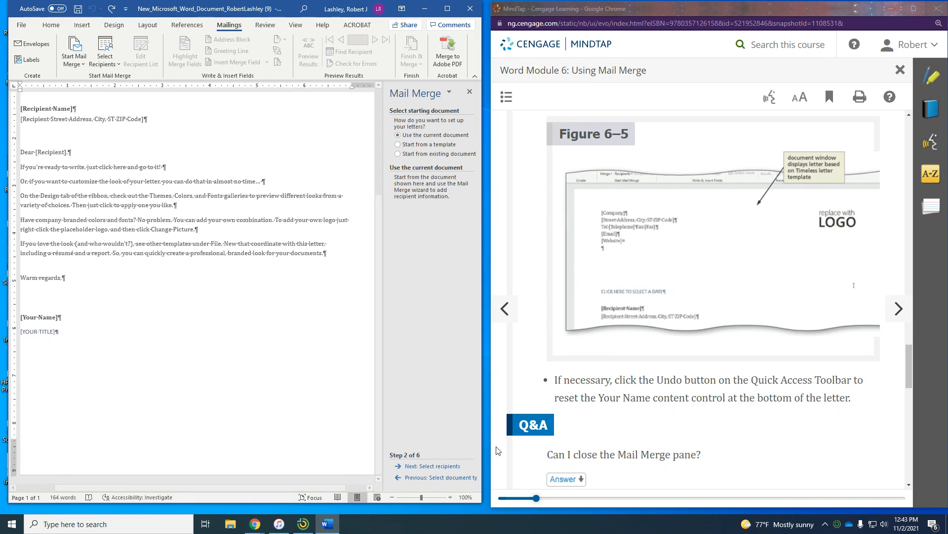
scroll(682, 447, "down", 5)
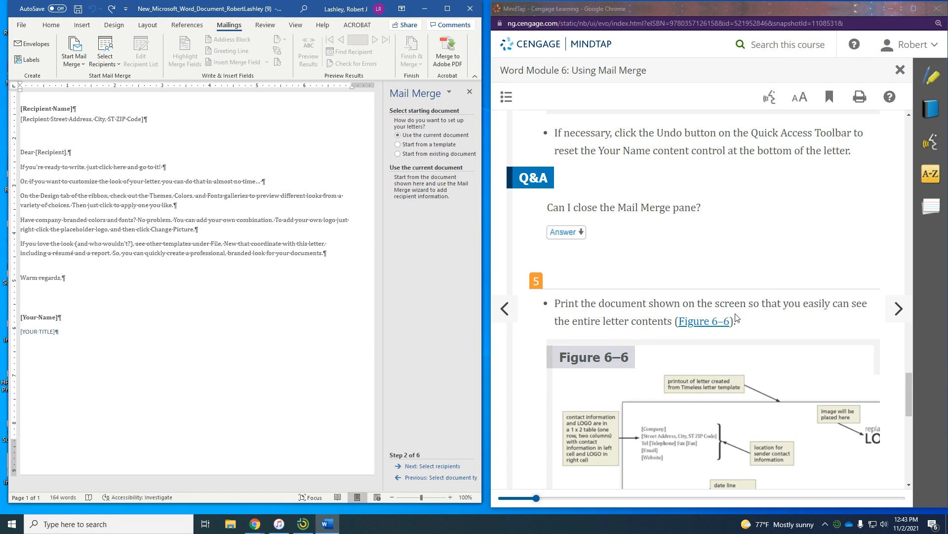
scroll(739, 324, "down", 2)
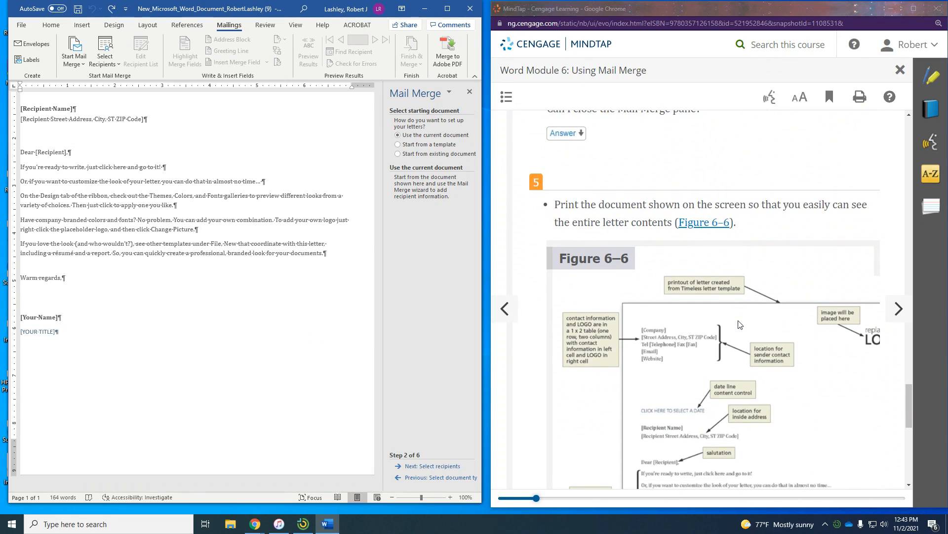
scroll(739, 323, "down", 3)
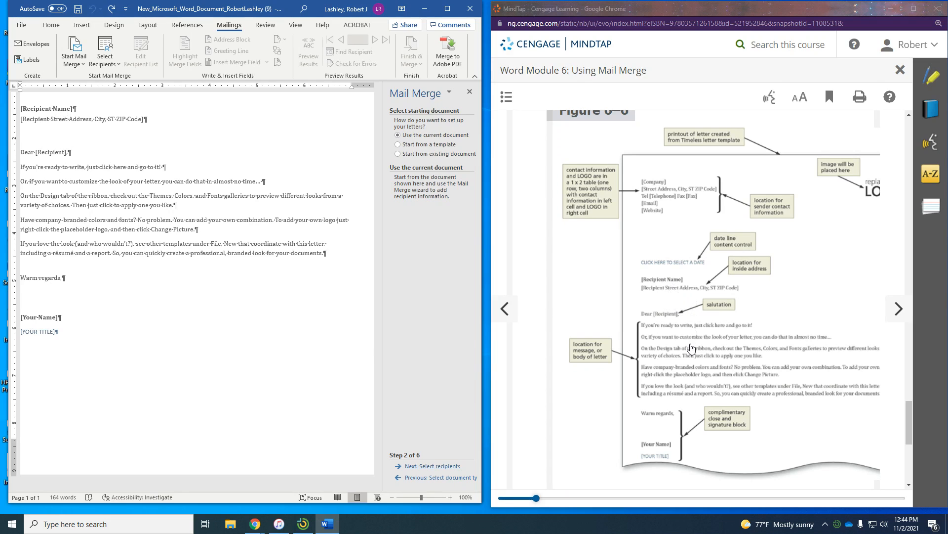
- Advance the e-book to section WD 6-2b, To Change Theme Colors
scroll(692, 349, "down", 1)
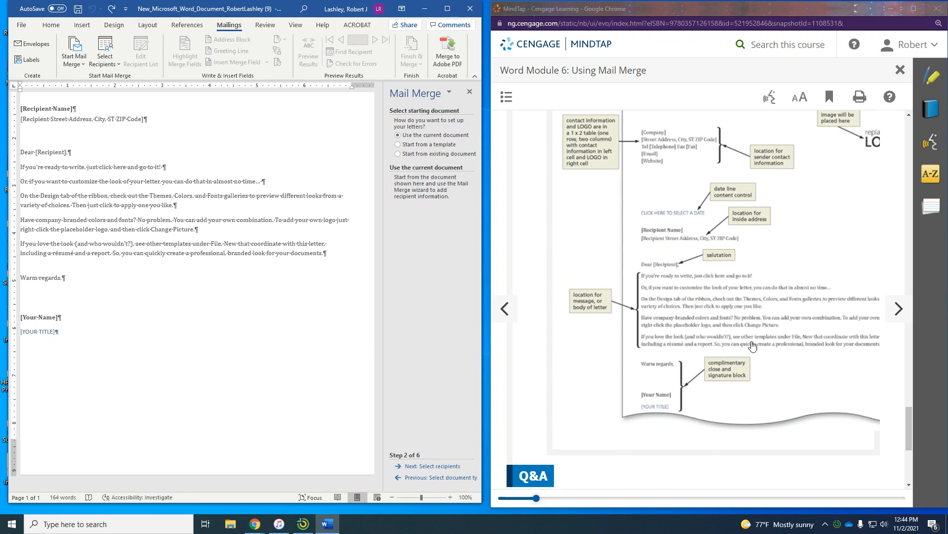
scroll(792, 325, "down", 1)
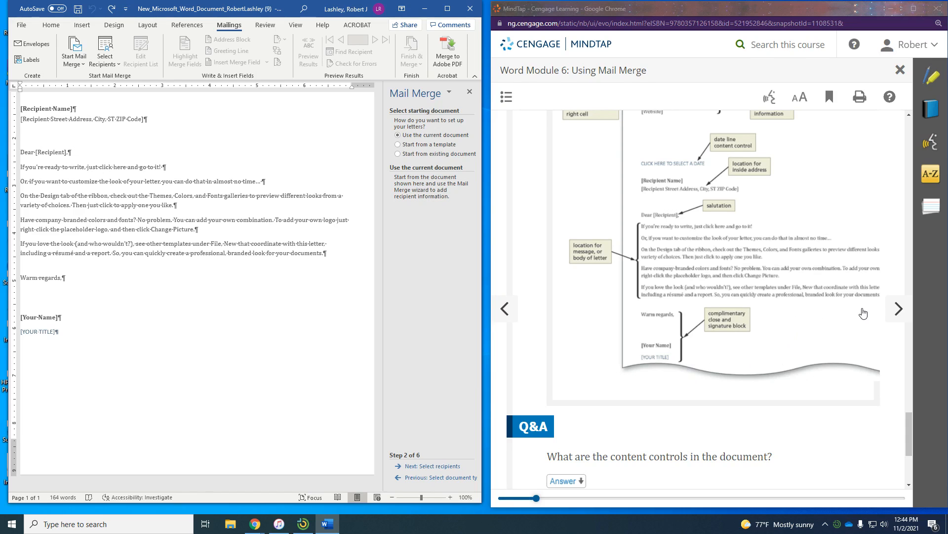
left_click(892, 312)
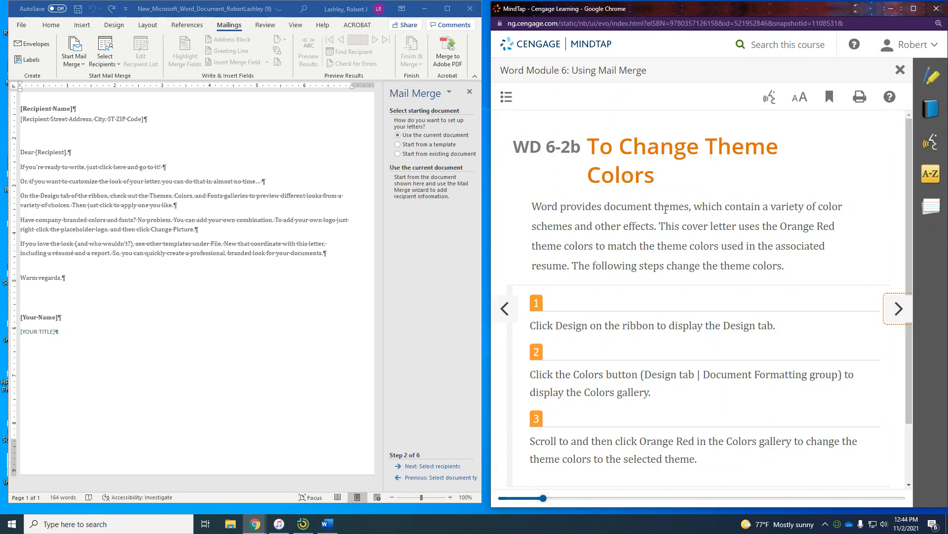
scroll(664, 242, "down", 1)
- Apply the Orange Red theme colors from Design > Colors, then advance MindTap to WD 6-2c
scroll(664, 242, "down", 1)
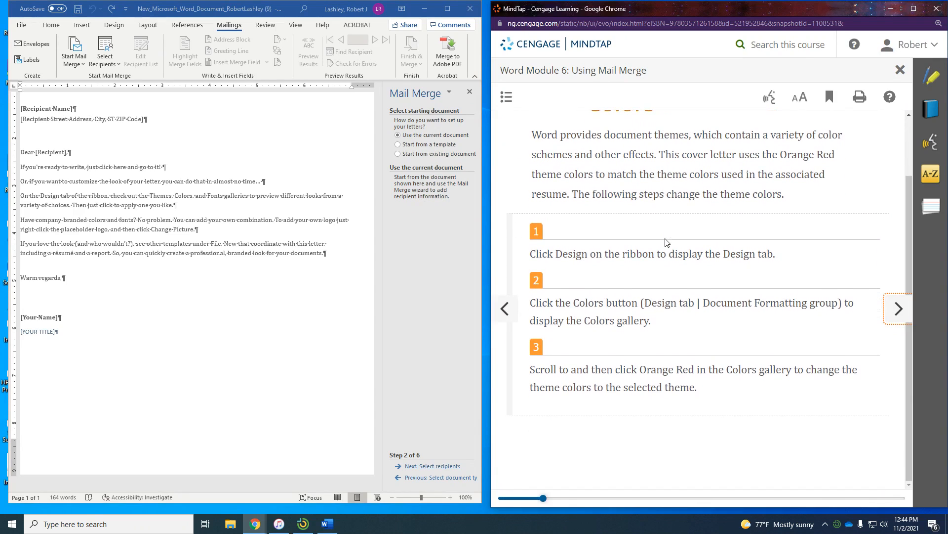
left_click(109, 30)
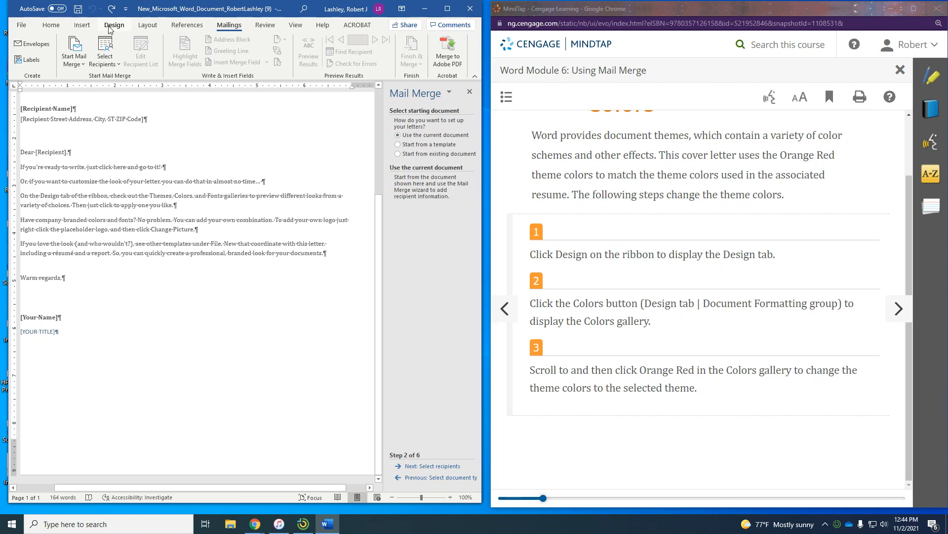
left_click(109, 28)
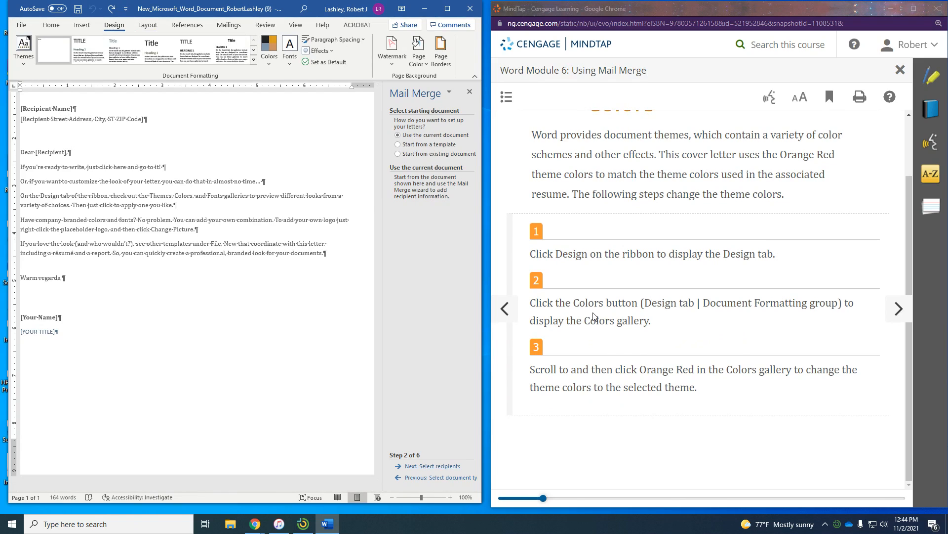
left_click(270, 63)
left_click(312, 283)
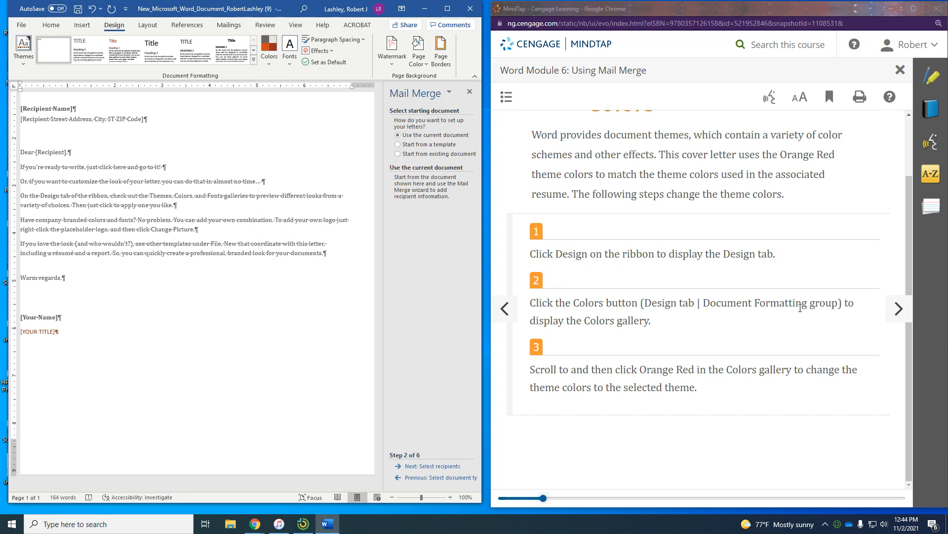
left_click(898, 312)
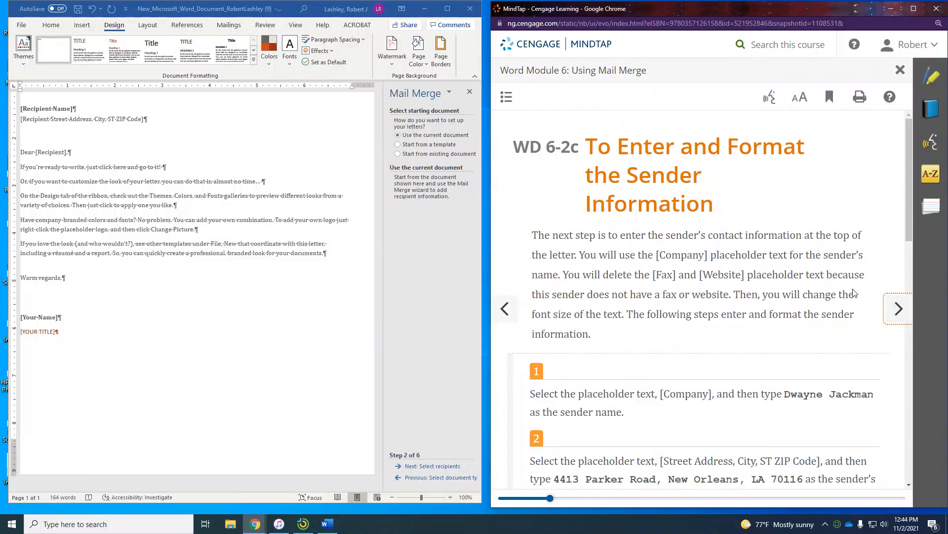
- Scroll the letter back to the top so the [Company] header and logo show
scroll(811, 272, "down", 1)
scroll(810, 272, "up", 1)
scroll(807, 266, "down", 1)
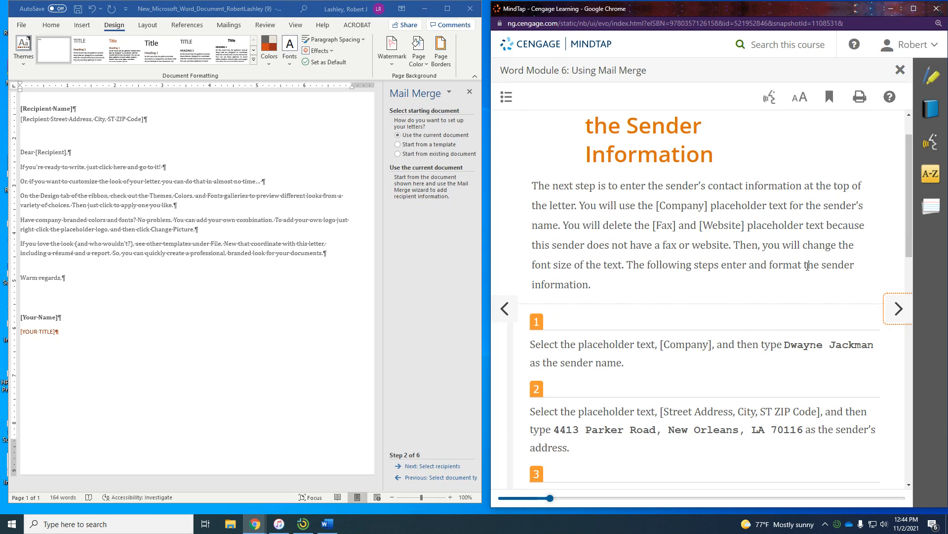
scroll(807, 265, "down", 4)
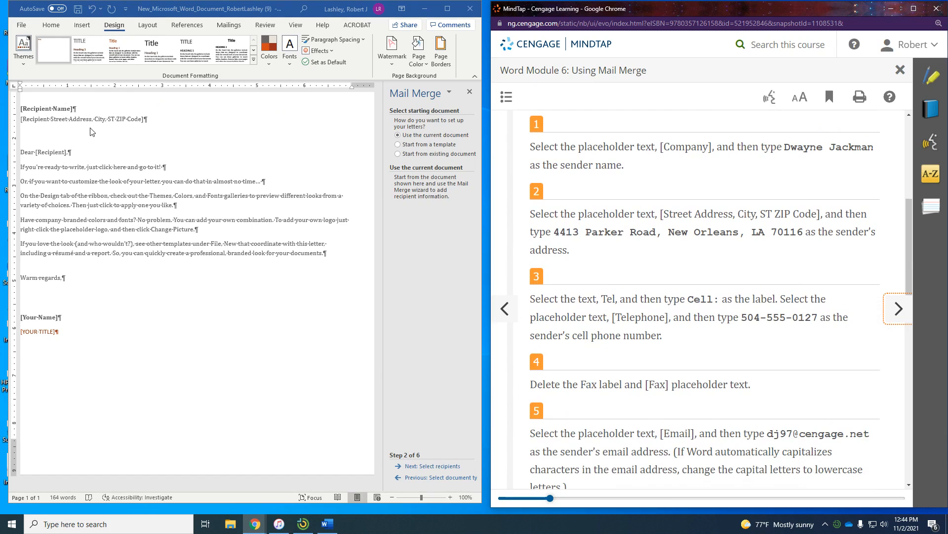
scroll(90, 131, "up", 5)
- Replace [Company] with the sender's name and the address placeholder with the sender's street address
left_click(32, 133)
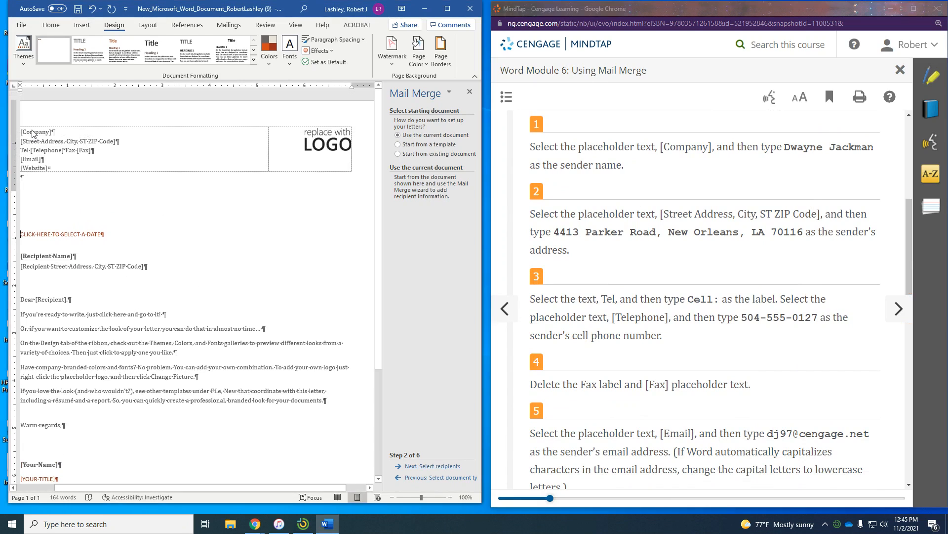
left_click(32, 133)
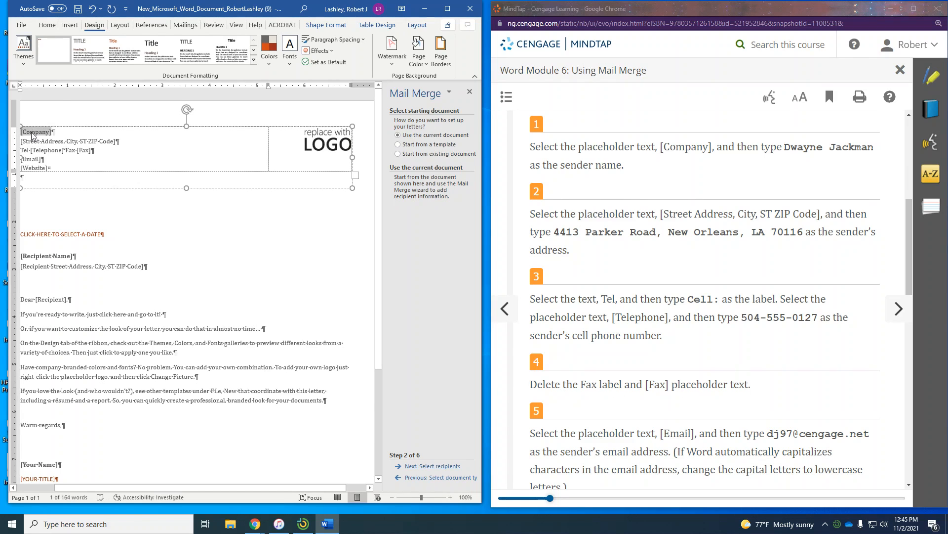
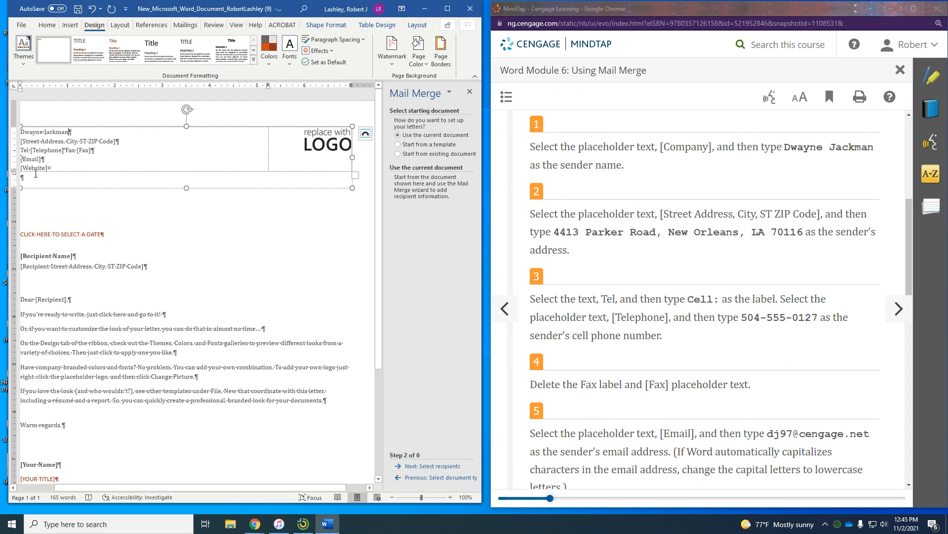
left_click(41, 144)
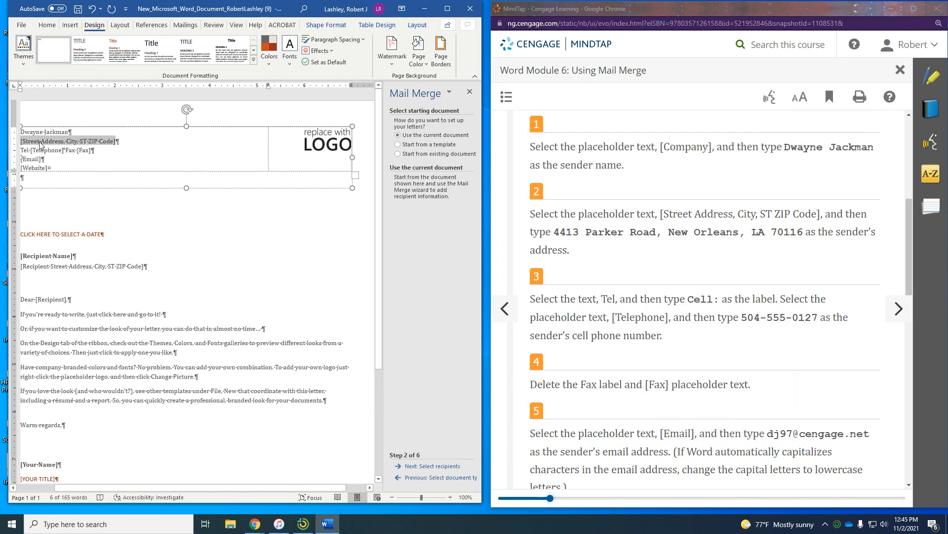
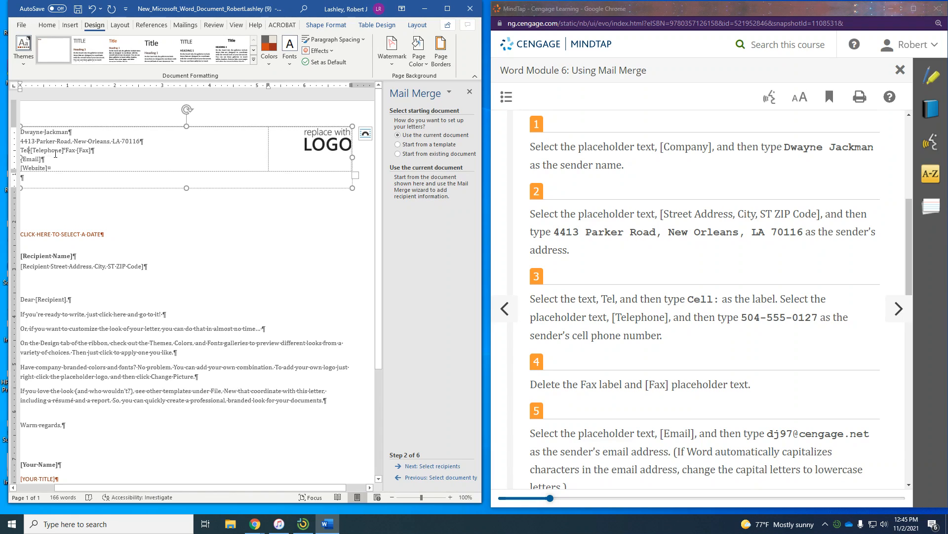
- Relabel Tel as Cell: and replace [Telephone] with the sender's cell phone number
key("BackSpace")
key("BackSpace")
key("BackSpace")
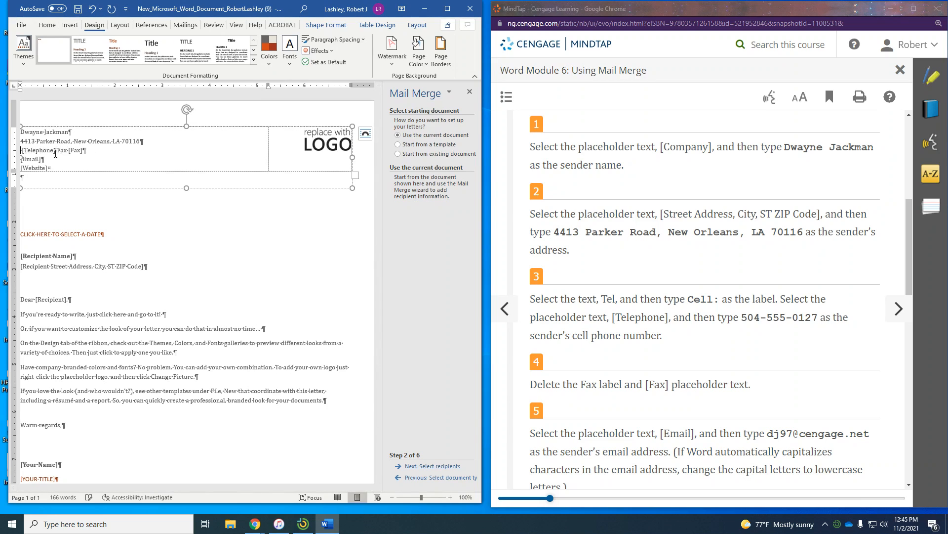
type("l:")
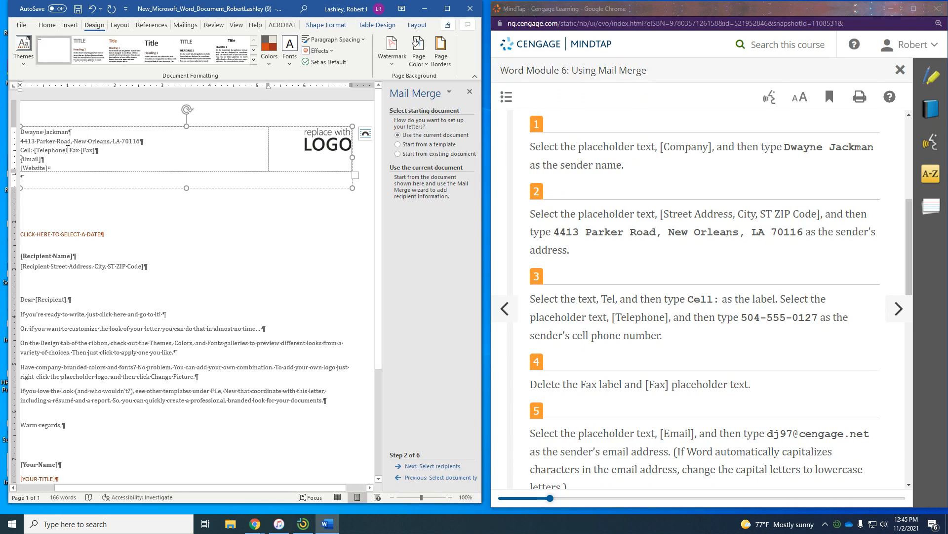
left_click(69, 151)
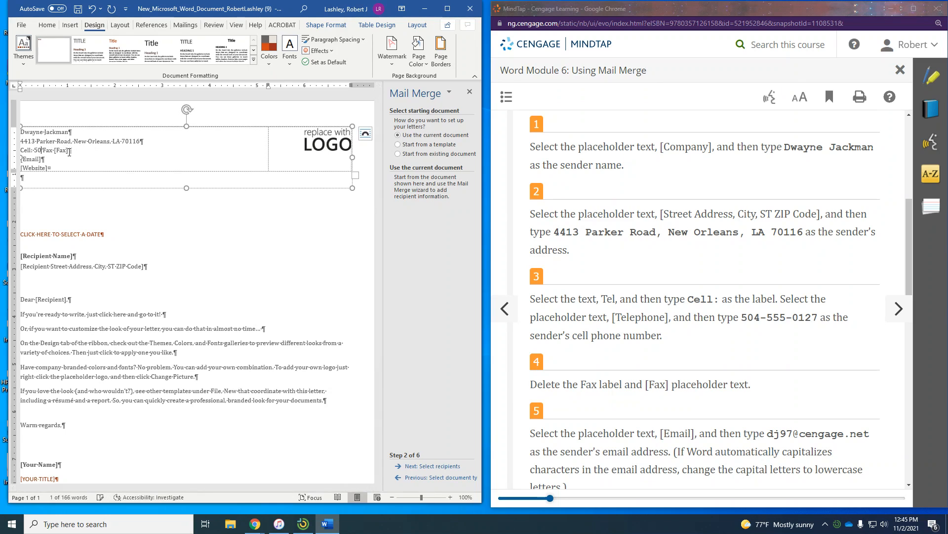
type("504-555-0127")
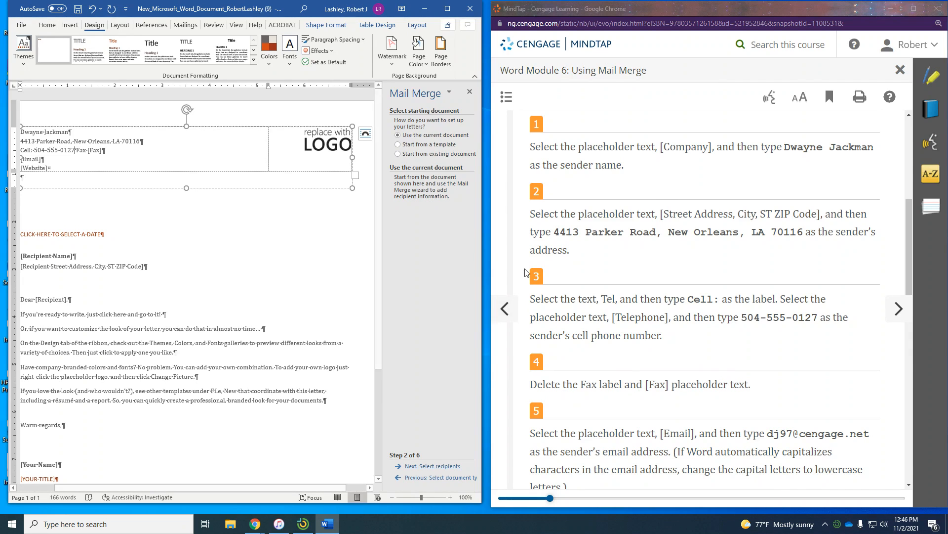
scroll(526, 272, "down", 2)
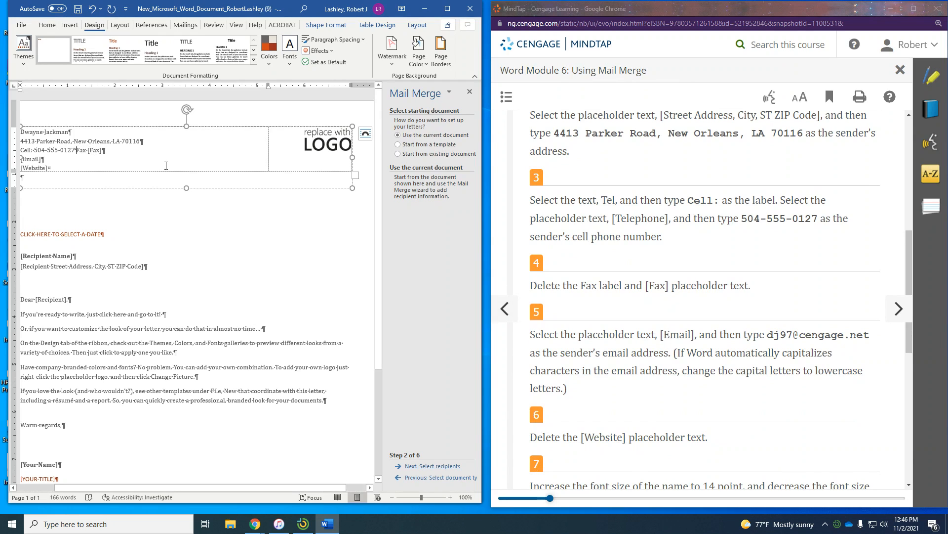
- Delete the Fax line and [Website] placeholder, and enter the sender's e-mail address in [Email]
key("Delete")
key("Delete")
key("Delete")
key("Delete")
key("Delete")
key("Delete")
left_click(31, 159)
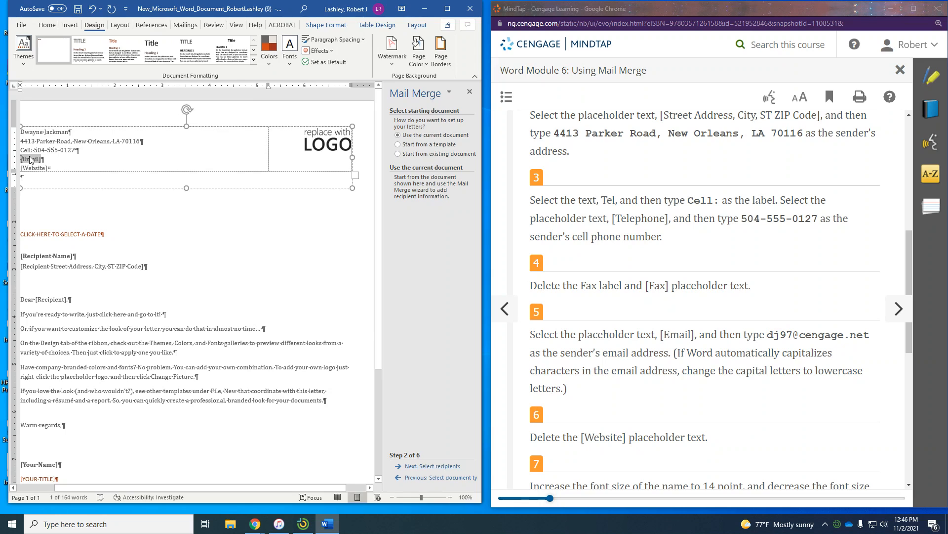
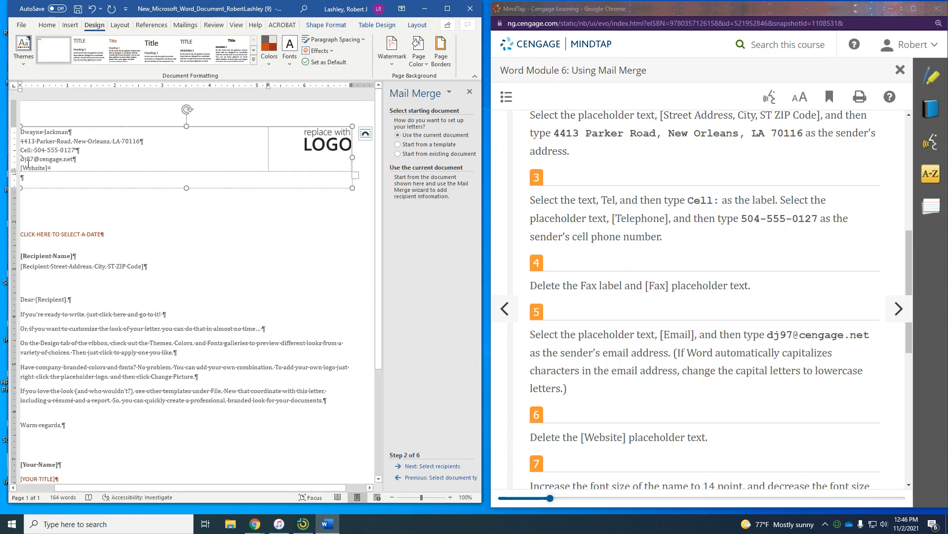
left_click(38, 169)
key("Delete")
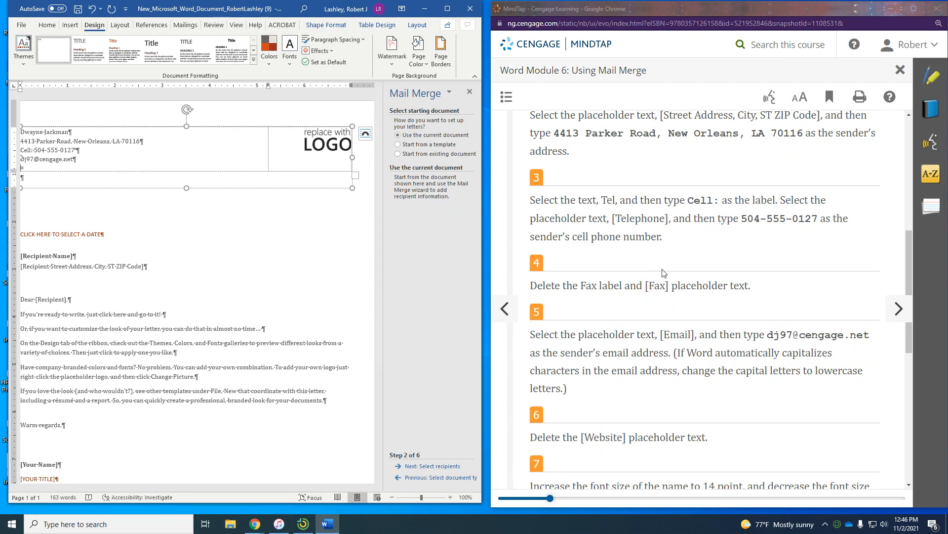
scroll(661, 272, "down", 5)
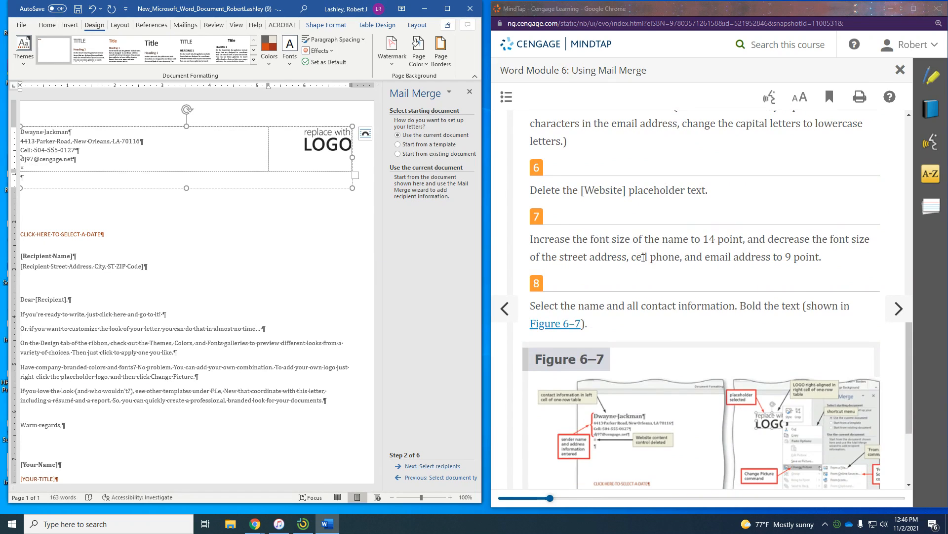
- Set the sender's name to 14 point and the address, cell and email lines to 9 point
triple_click(55, 132)
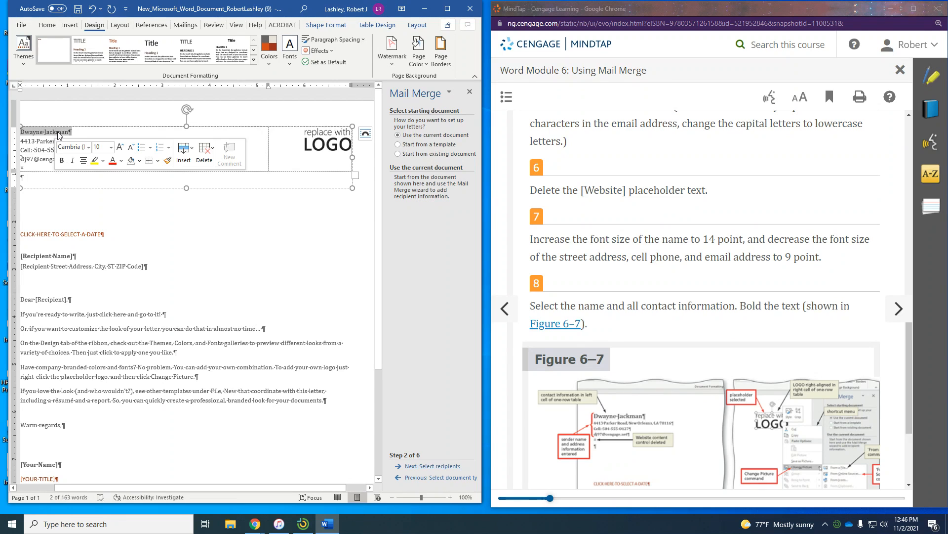
left_click(111, 147)
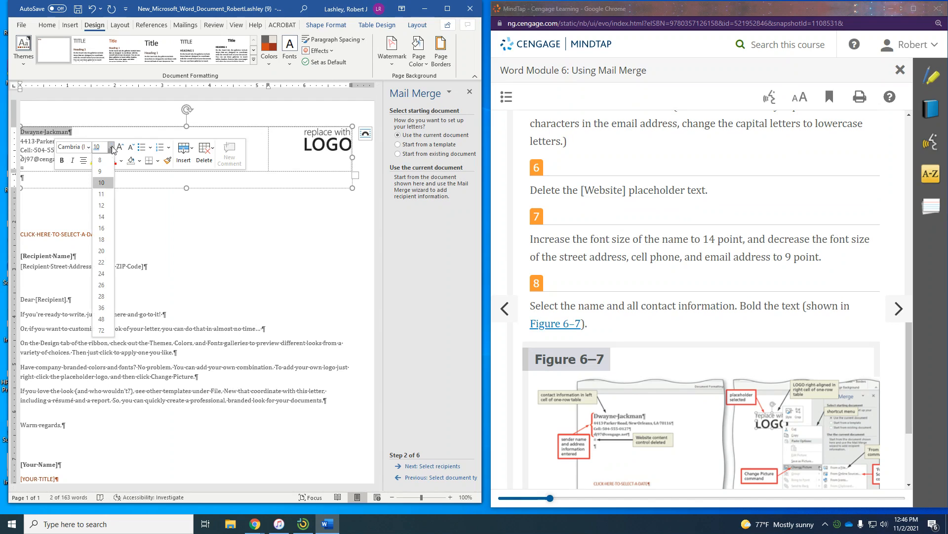
left_click(102, 217)
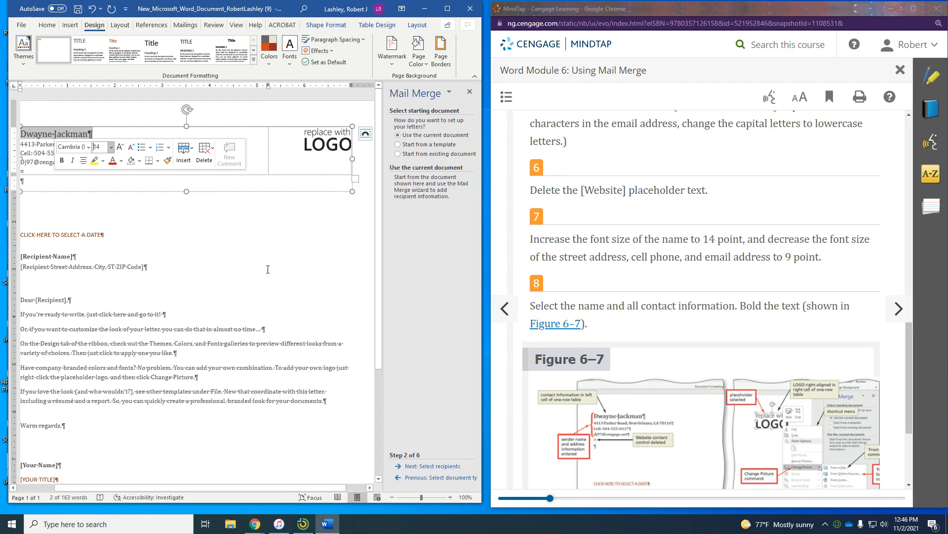
left_click(47, 256)
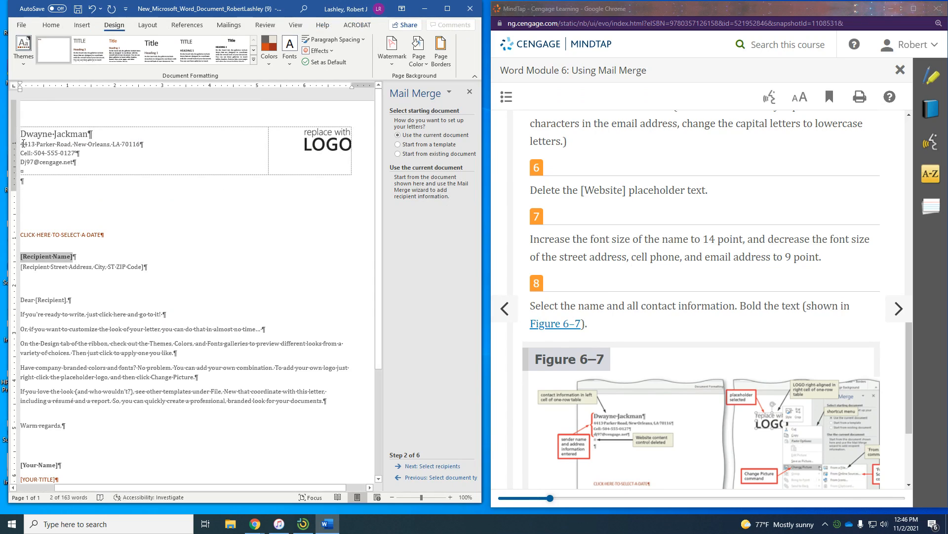
left_click_drag(23, 144, 70, 157)
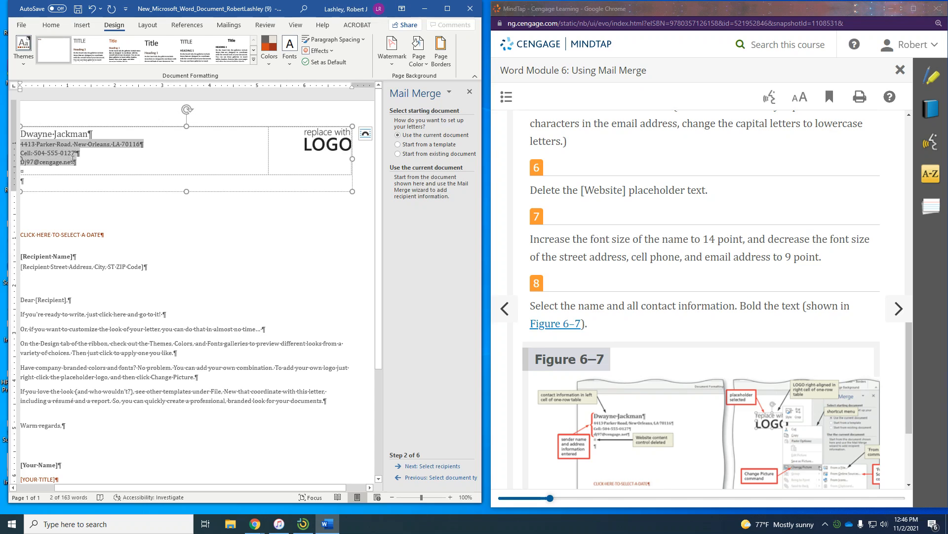
left_click(129, 176)
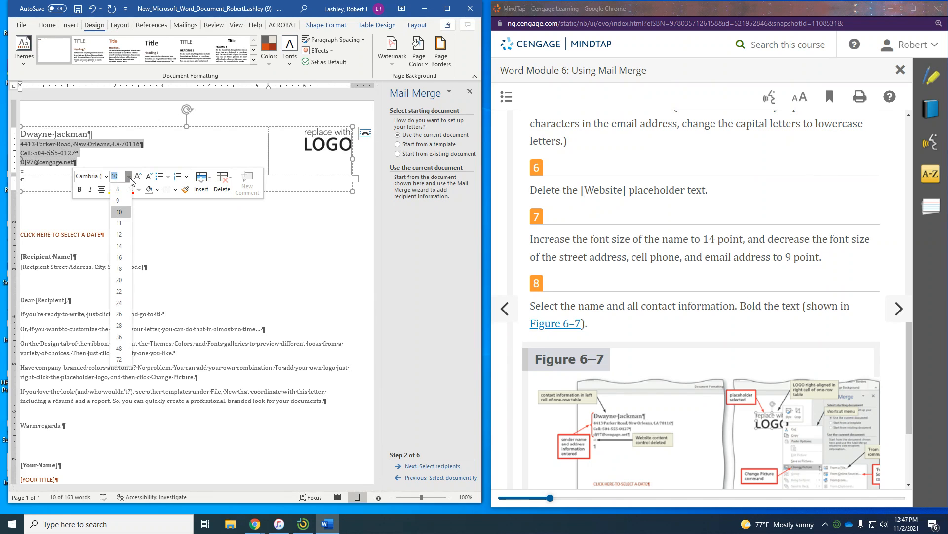
left_click(119, 200)
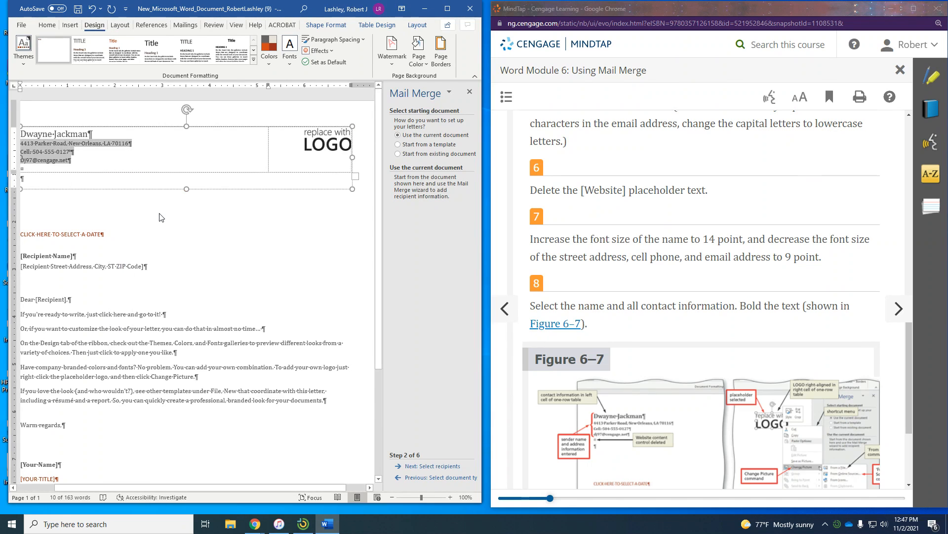
left_click(160, 217)
- Bold the sender's name and contact lines, then advance the lesson to WD 6-2d
scroll(685, 233, "down", 2)
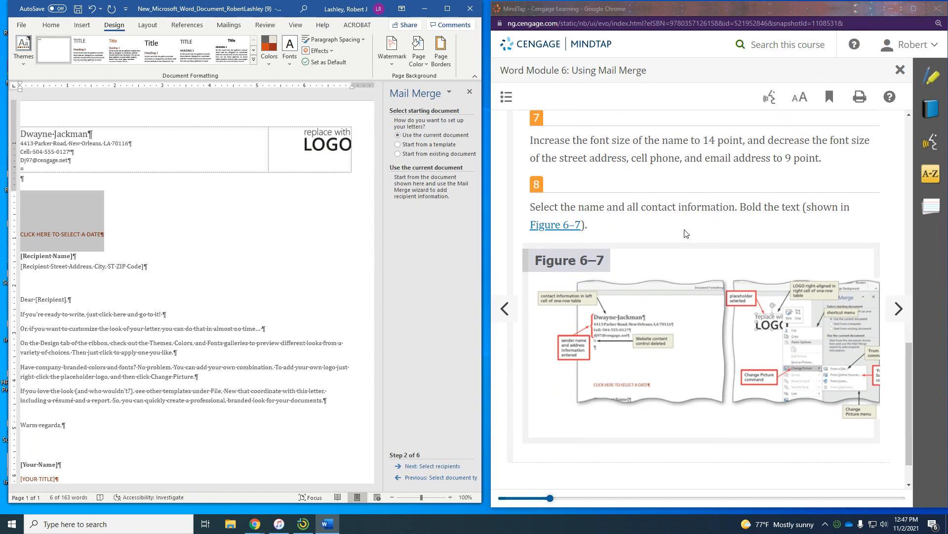
scroll(664, 221, "down", 1)
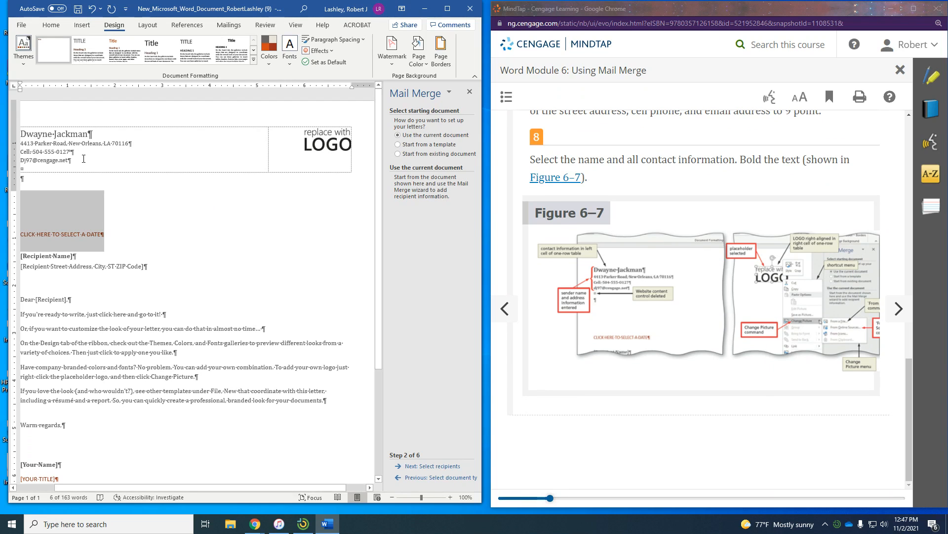
left_click_drag(83, 158, 80, 111)
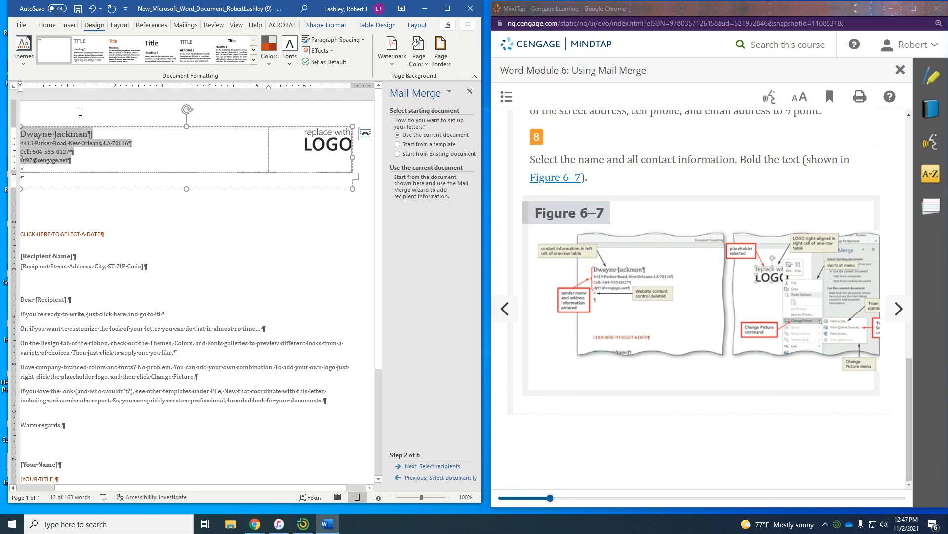
left_click(84, 152)
left_click_drag(80, 162, 35, 137)
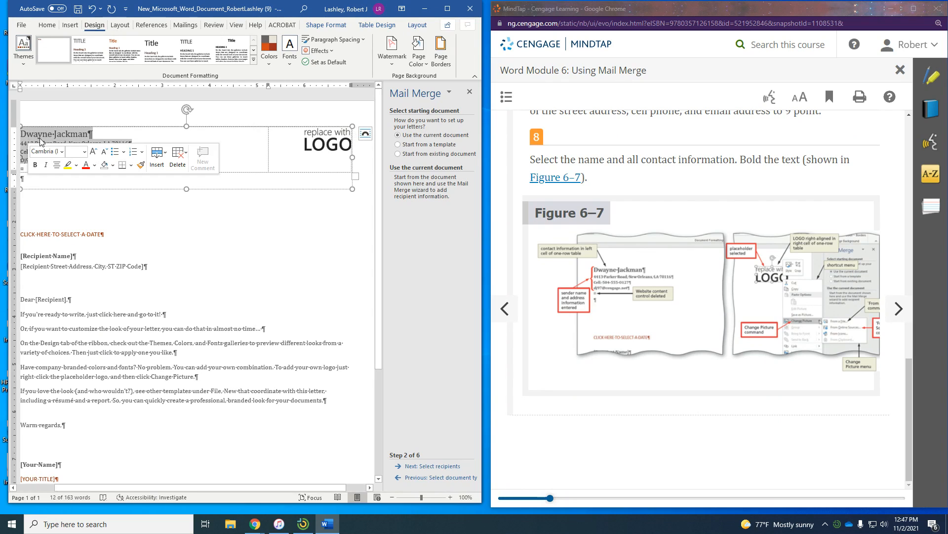
left_click(36, 165)
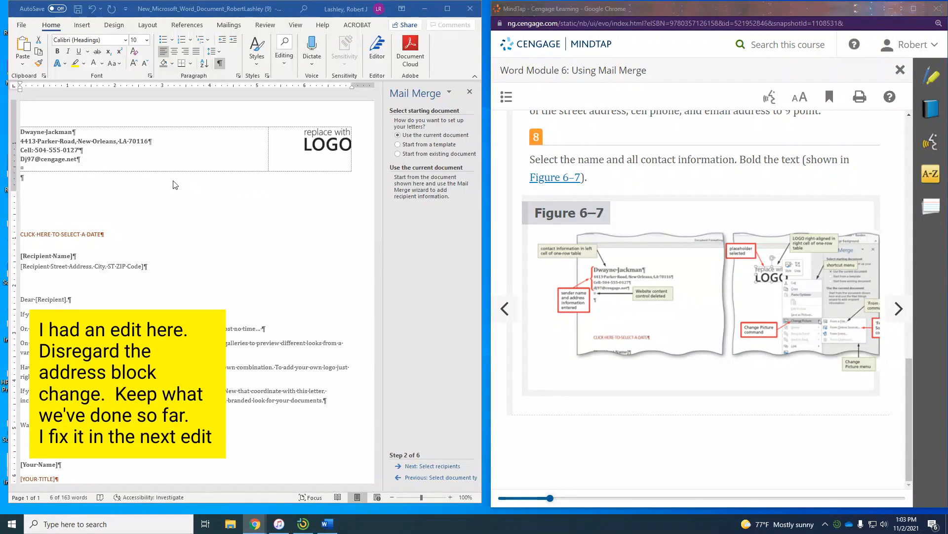
left_click(129, 208)
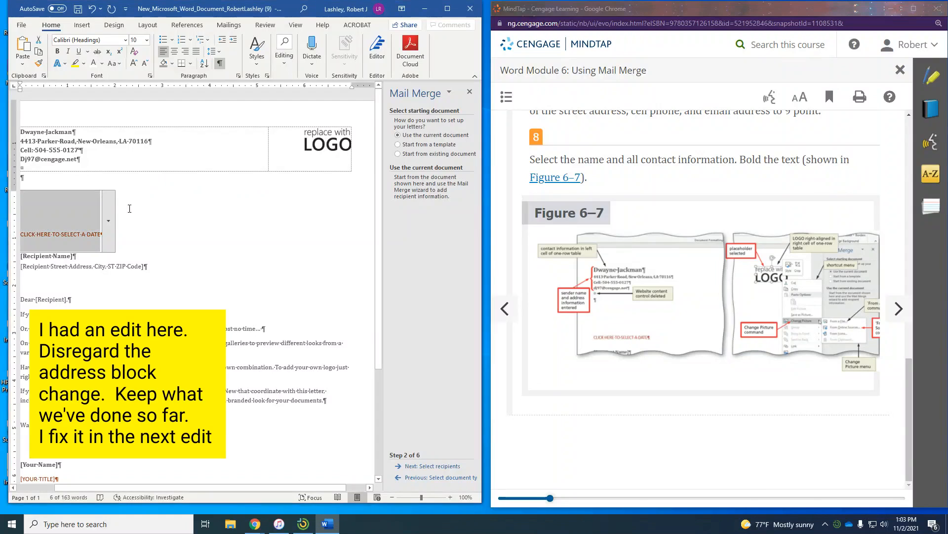
left_click(899, 310)
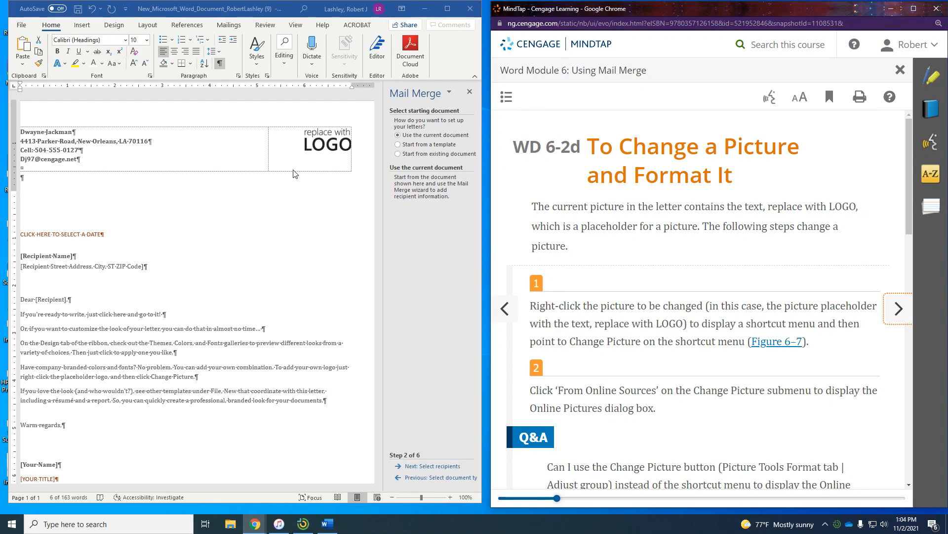
left_click(317, 151)
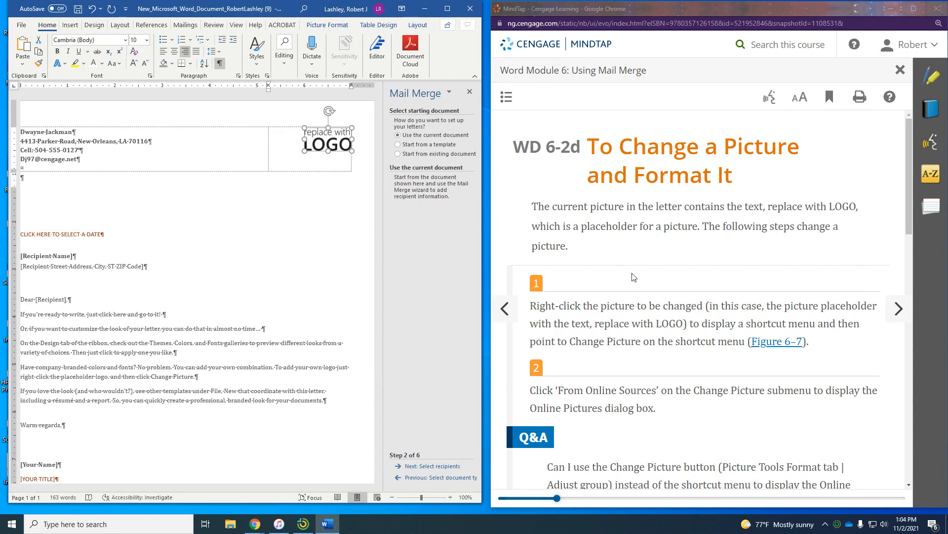
scroll(633, 272, "down", 3)
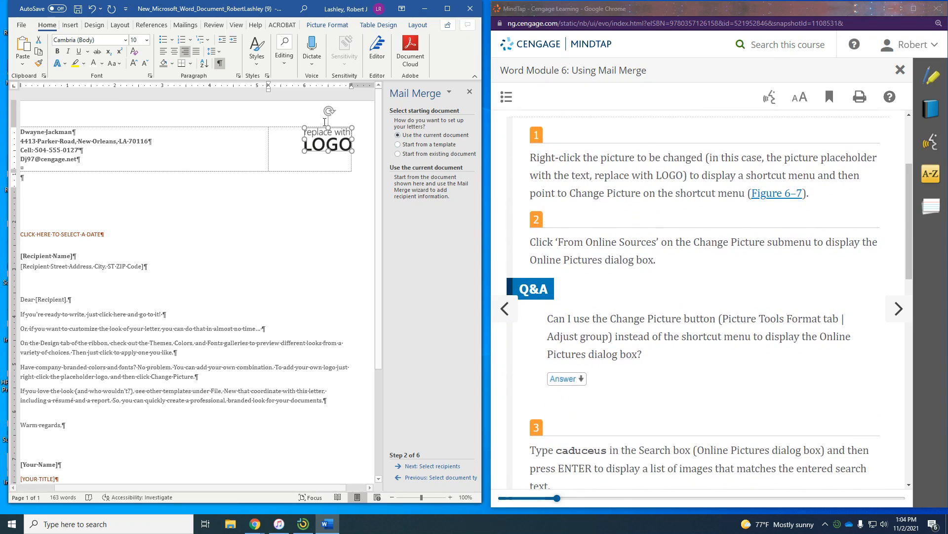
right_click(315, 143)
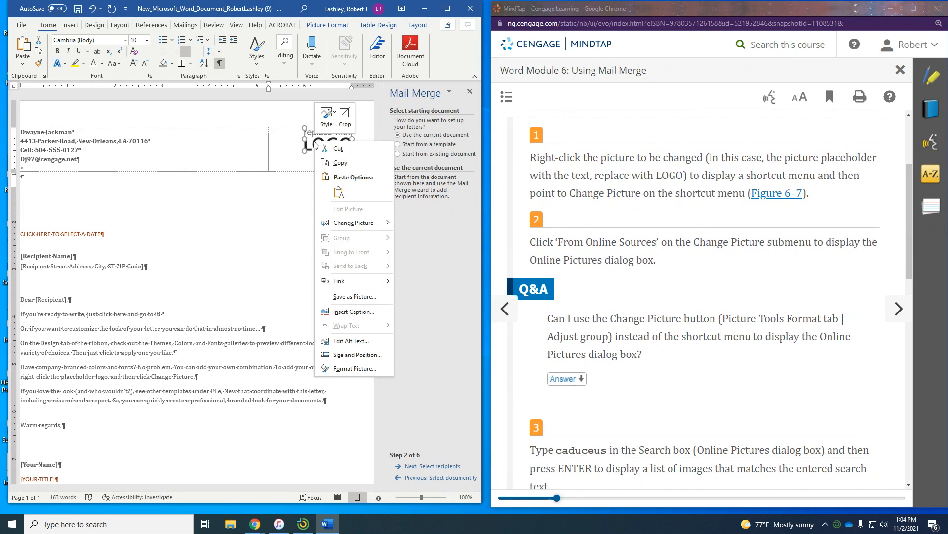
mouse_move(330, 224)
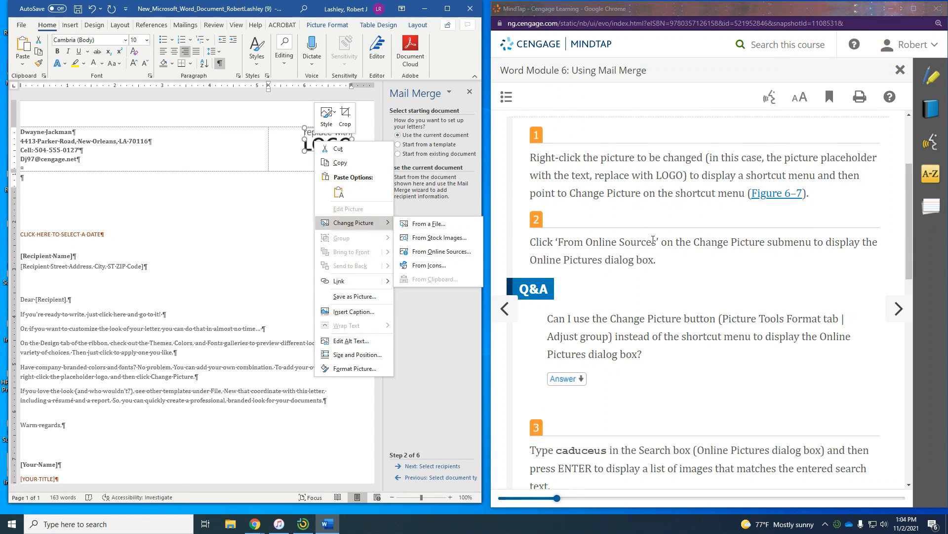
scroll(720, 260, "down", 2)
scroll(720, 261, "down", 2)
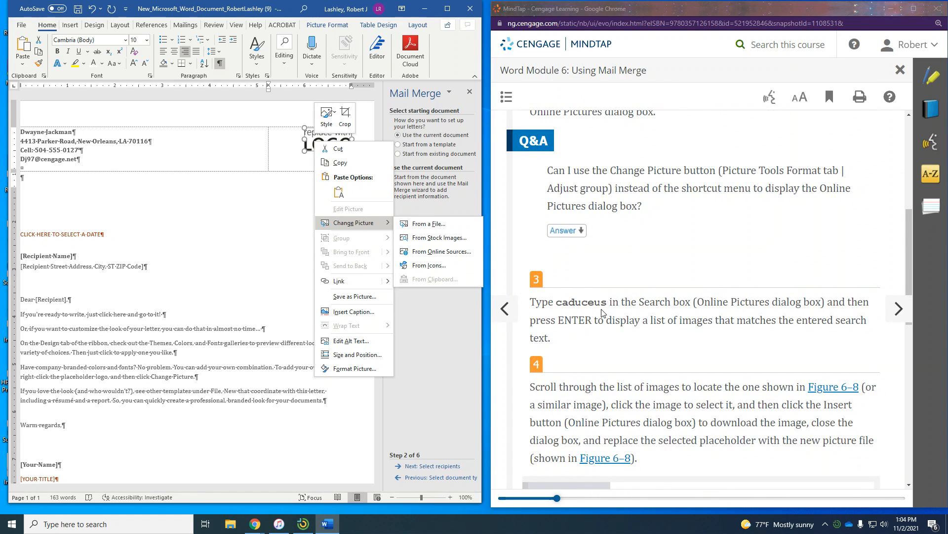
scroll(604, 311, "down", 1)
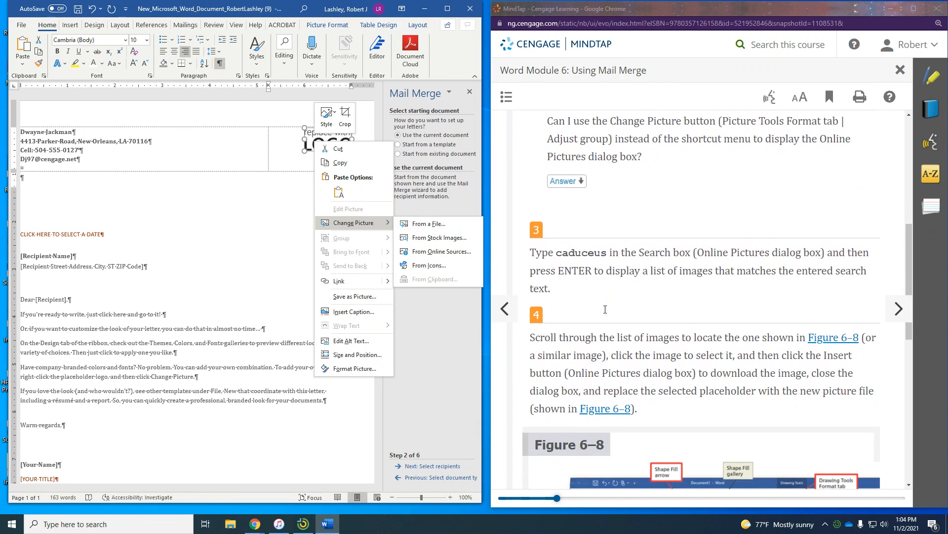
scroll(607, 313, "down", 1)
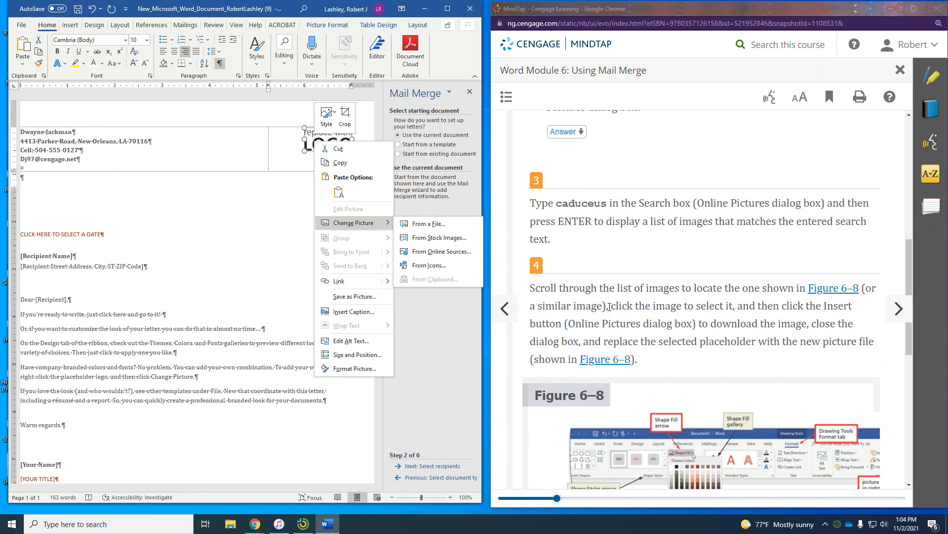
scroll(613, 305, "down", 2)
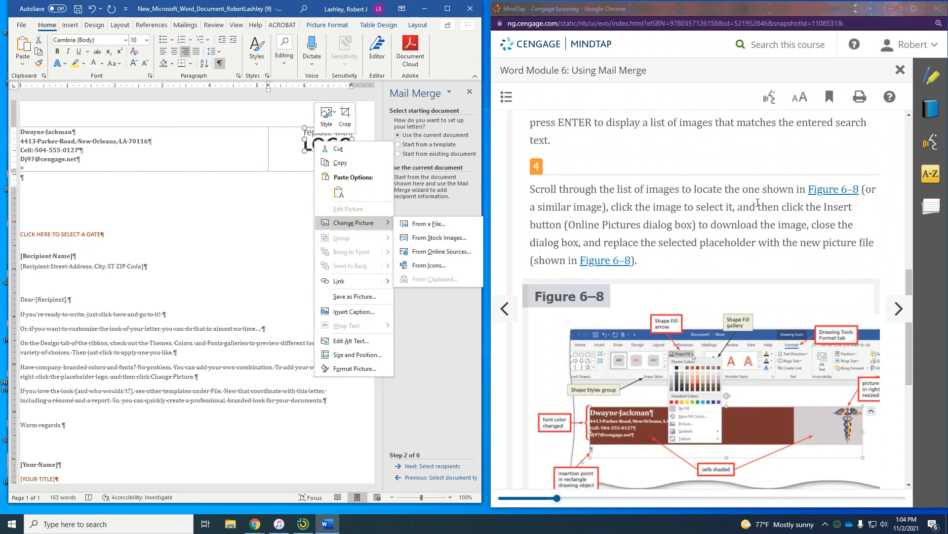
scroll(721, 247, "down", 5)
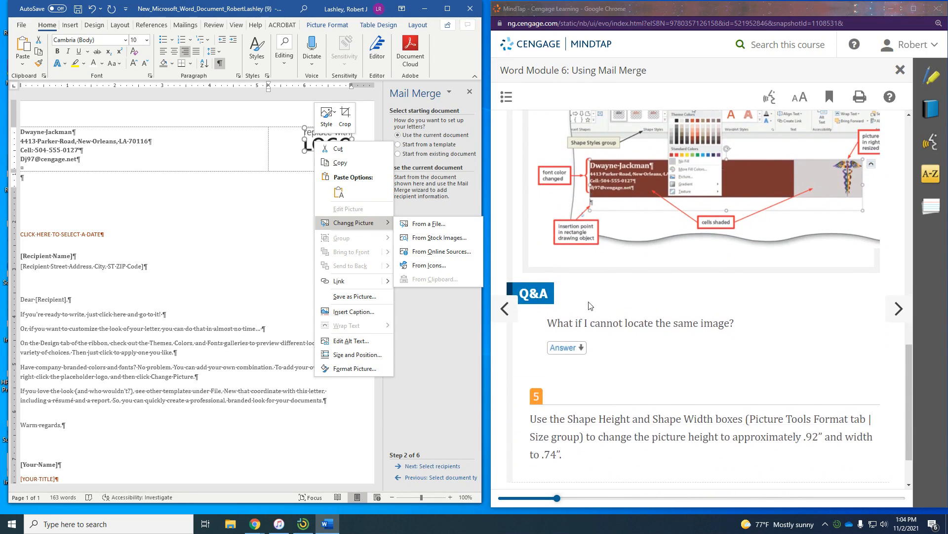
left_click(568, 349)
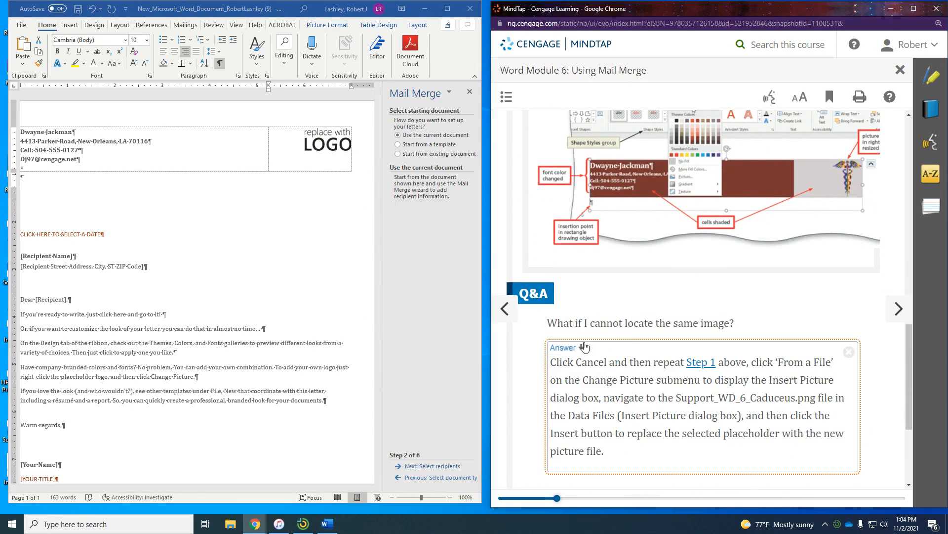
scroll(636, 339, "down", 1)
scroll(637, 338, "down", 2)
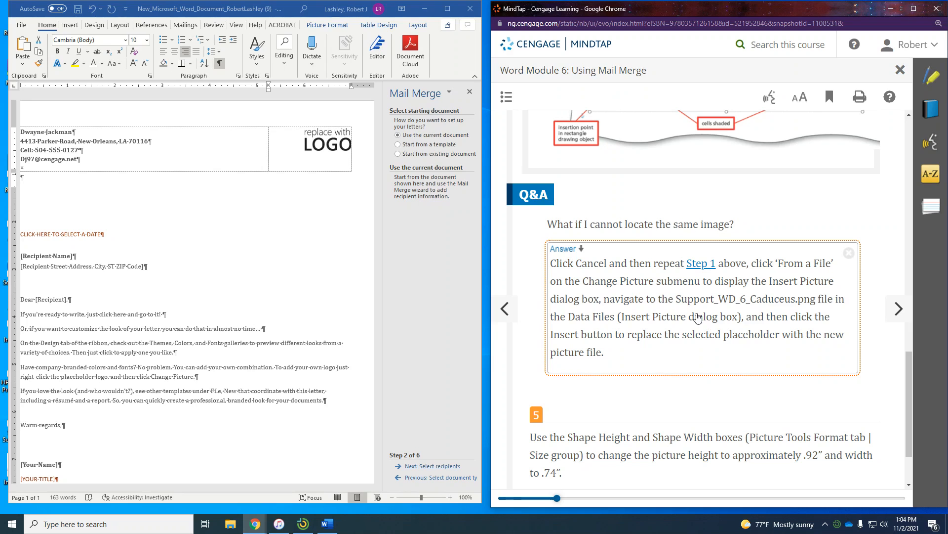
scroll(697, 317, "down", 1)
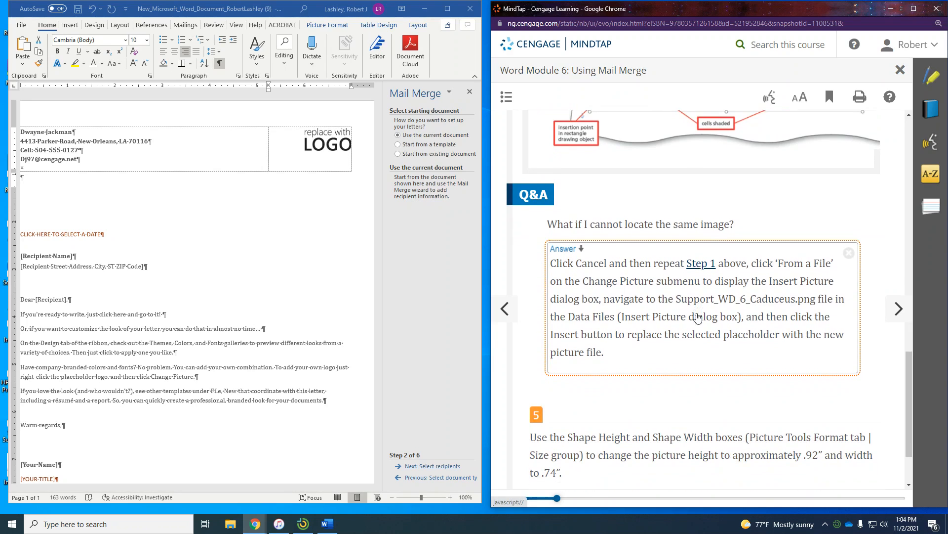
scroll(697, 317, "down", 1)
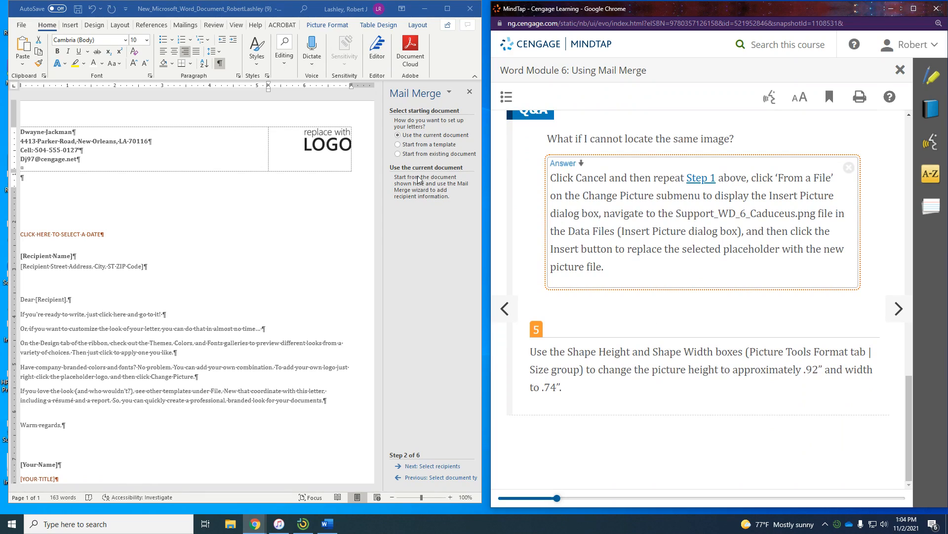
left_click(326, 143)
- Replace the LOGO placeholder picture with Support_WD_6_Caduceus from the Downloads folder
right_click(326, 143)
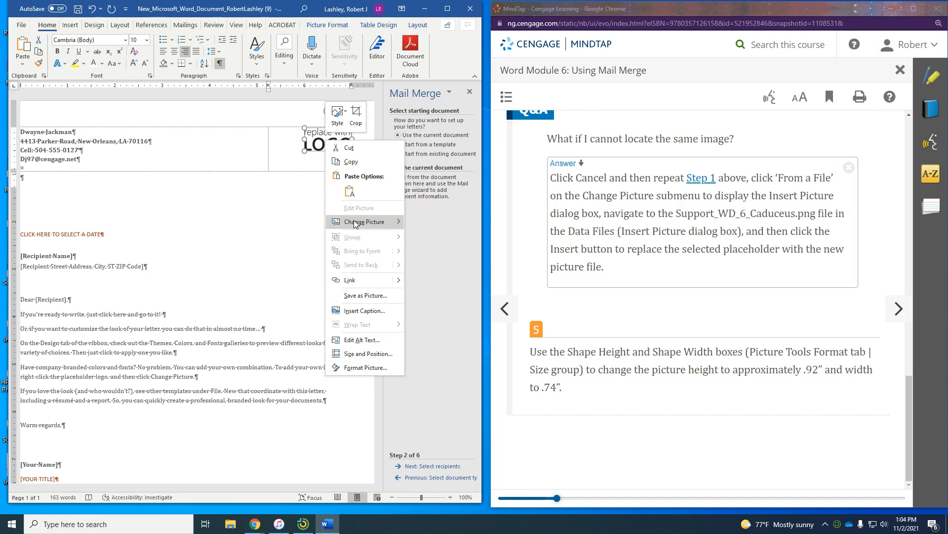
mouse_move(375, 221)
left_click(437, 222)
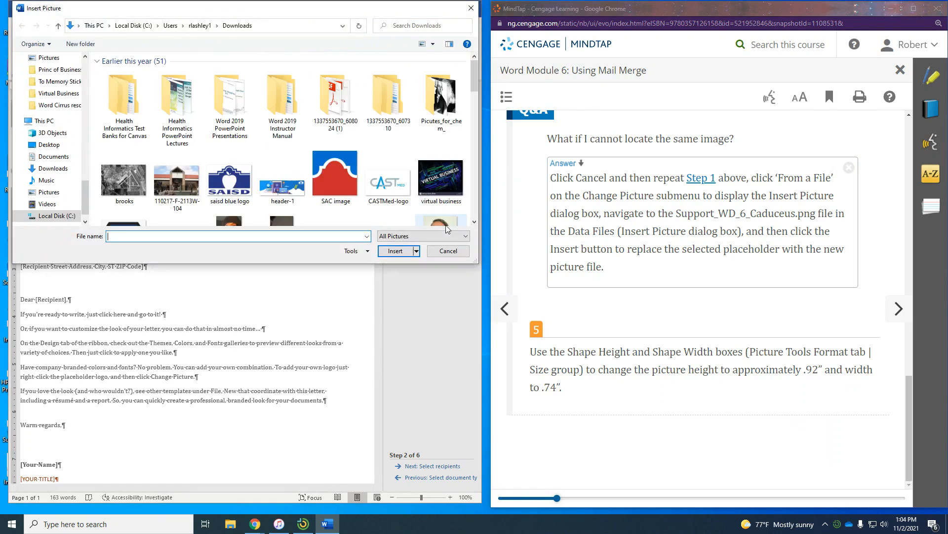
left_click(52, 169)
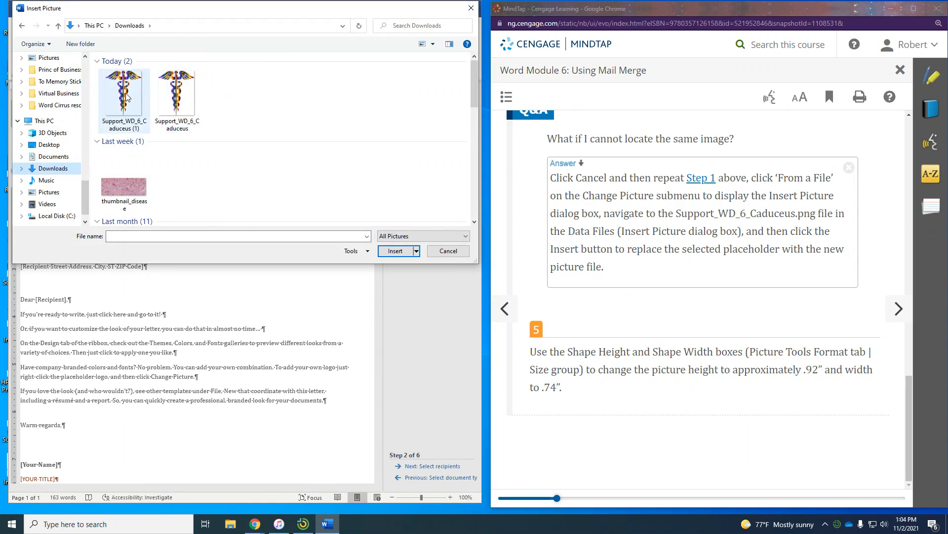
left_click(167, 99)
left_click(396, 251)
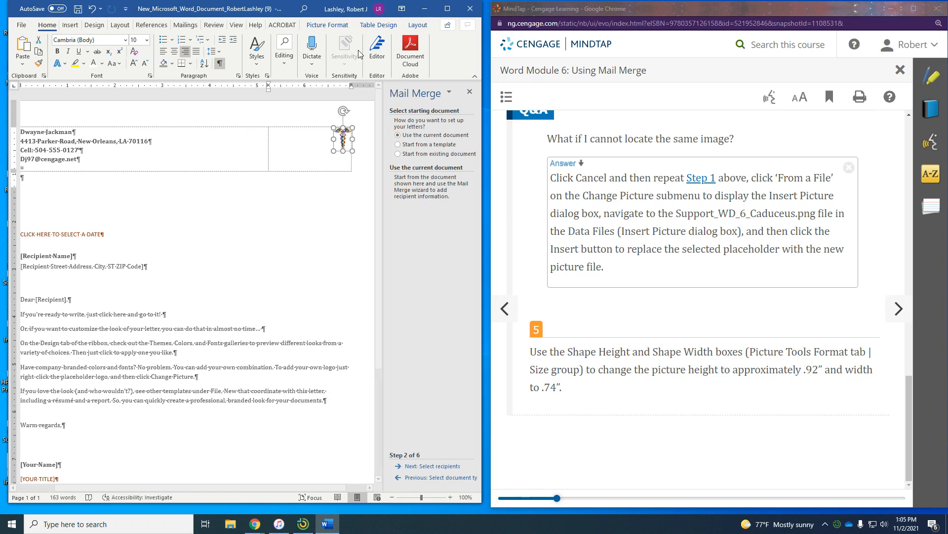
- Resize the caduceus picture to 0.92" high by 0.74" wide, then advance the lesson
left_click(339, 27)
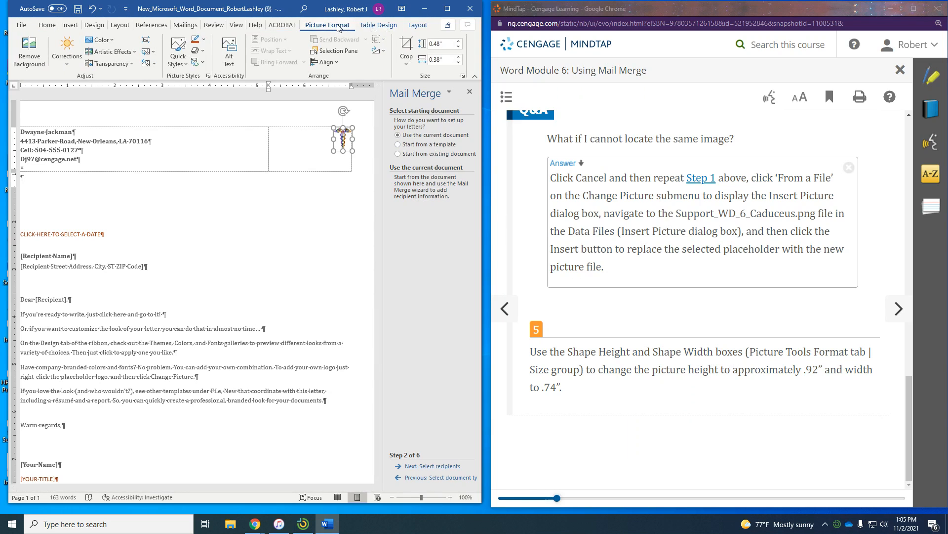
left_click(458, 43)
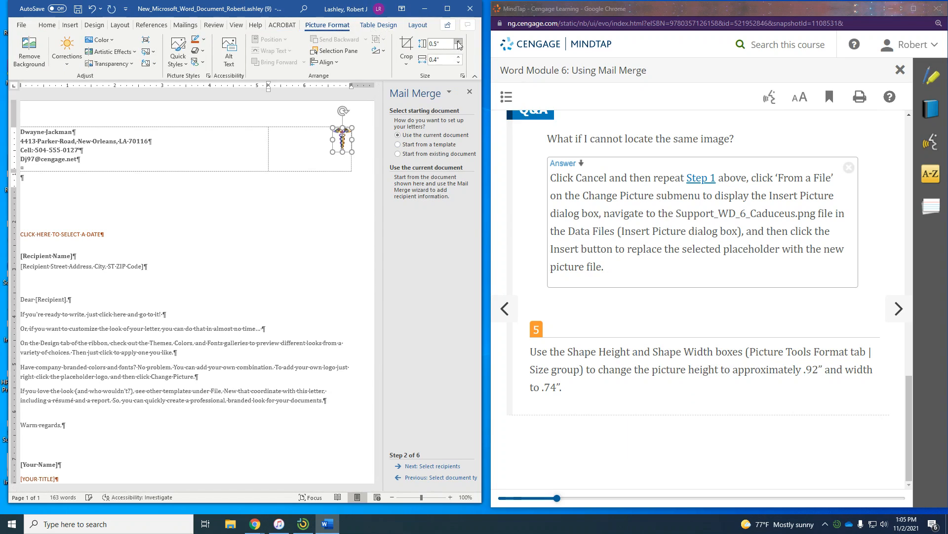
left_click(459, 43)
left_click(459, 43)
left_click(459, 43)
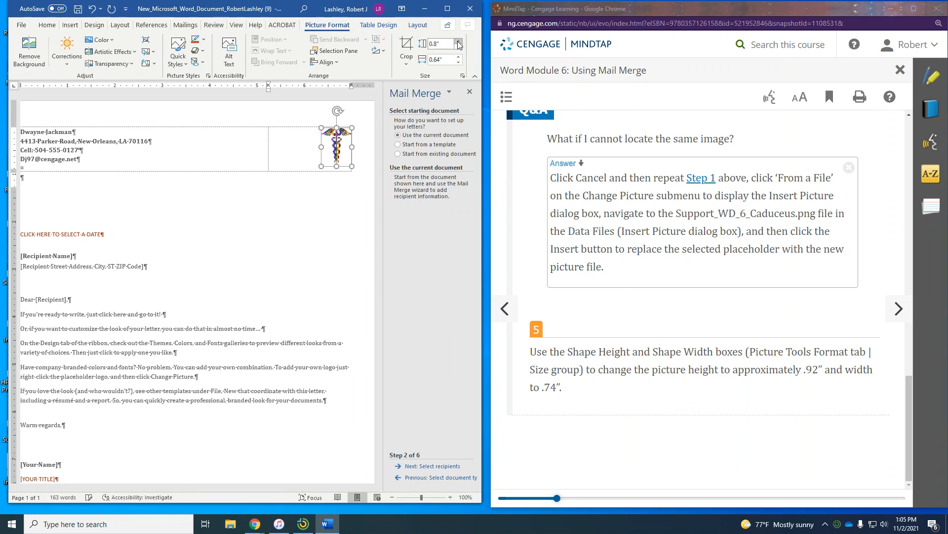
left_click(458, 43)
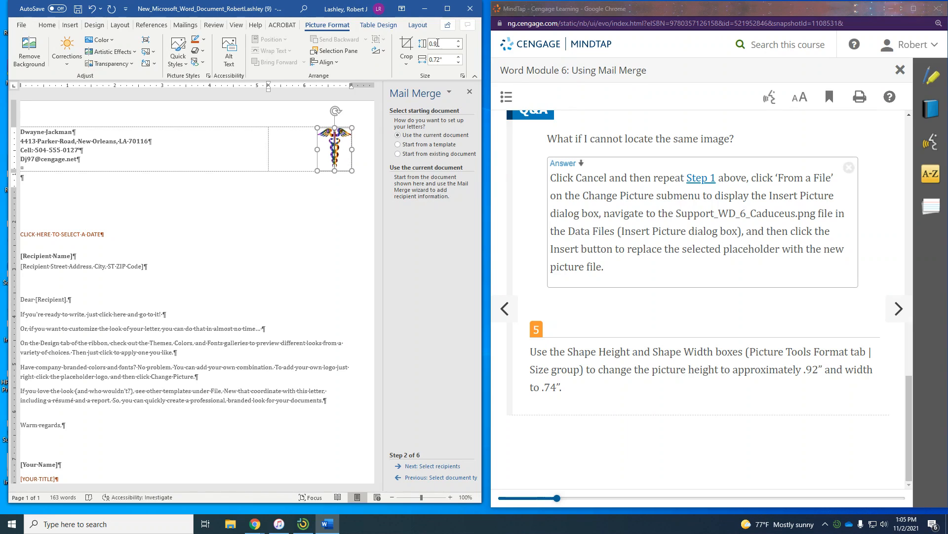
left_click(437, 43)
key("BackSpace")
left_click(443, 60)
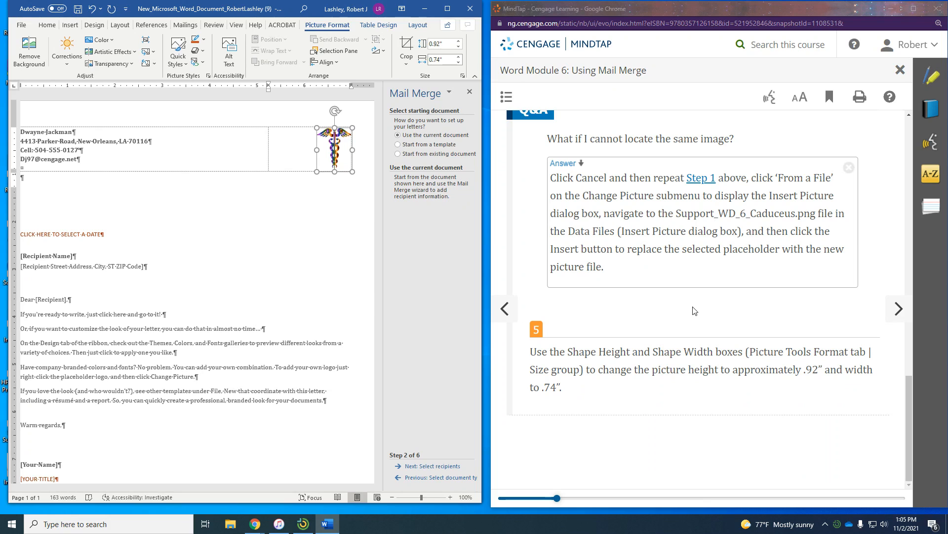
left_click(897, 309)
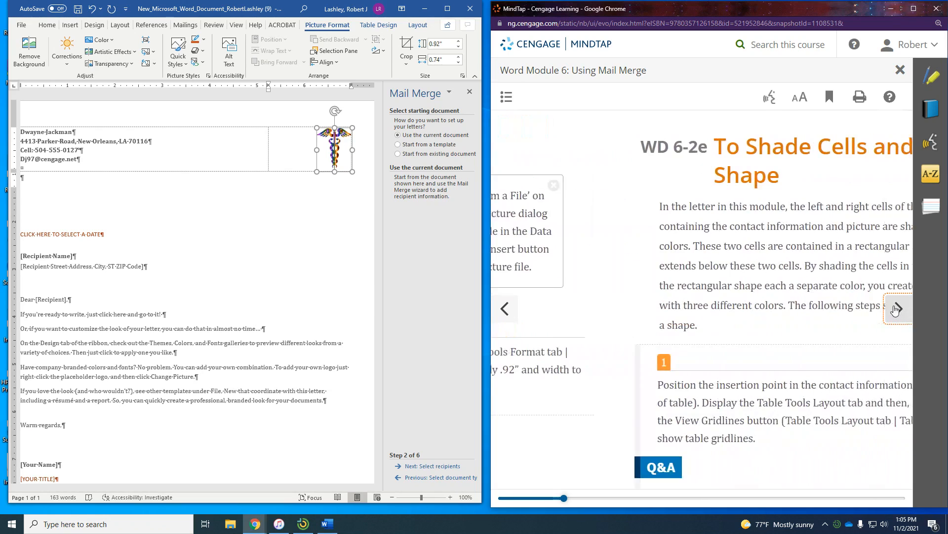
- Return to the letter and turn on the table gridlines from the Layout settings
scroll(848, 292, "down", 4)
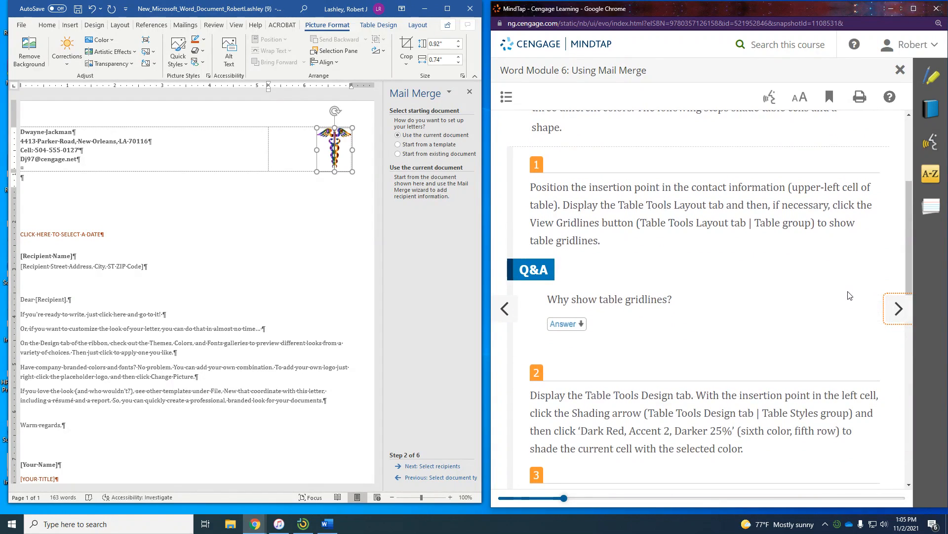
scroll(848, 295, "down", 1)
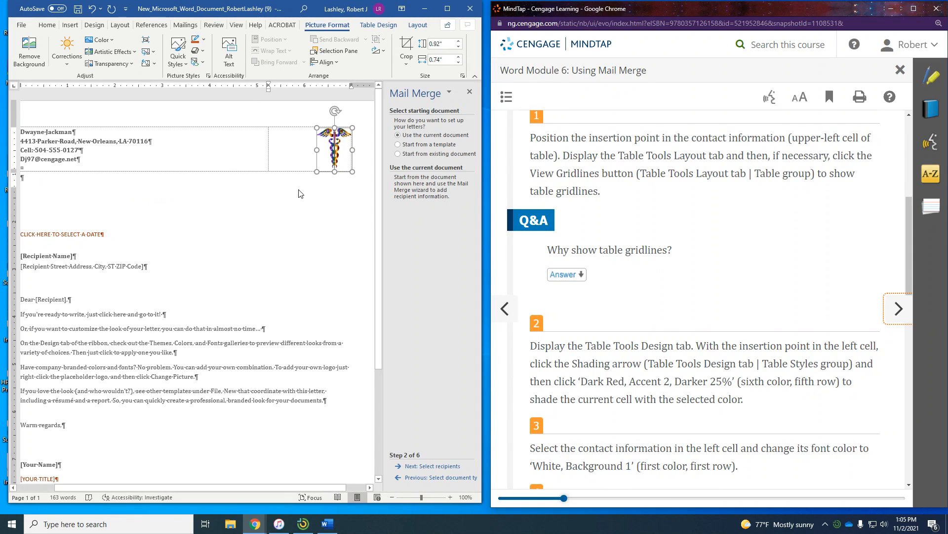
left_click(329, 152)
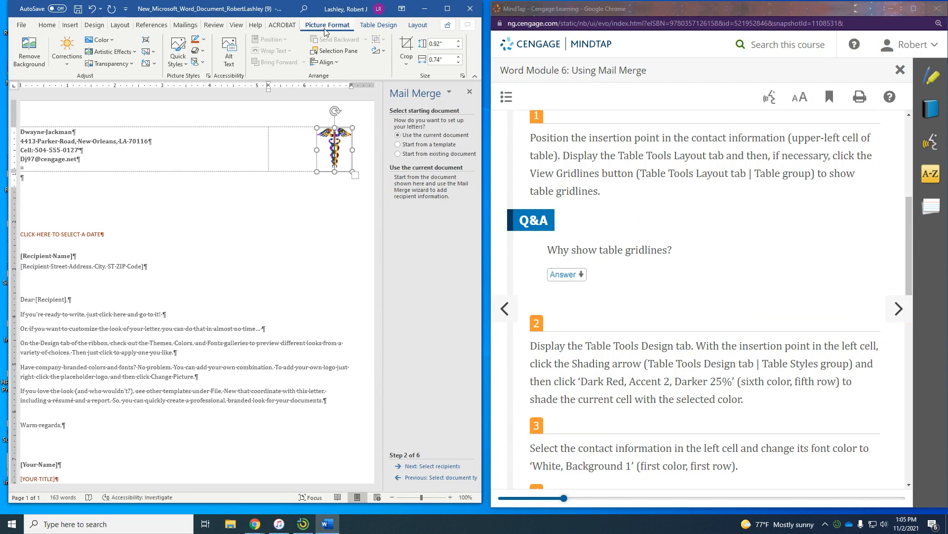
left_click(417, 25)
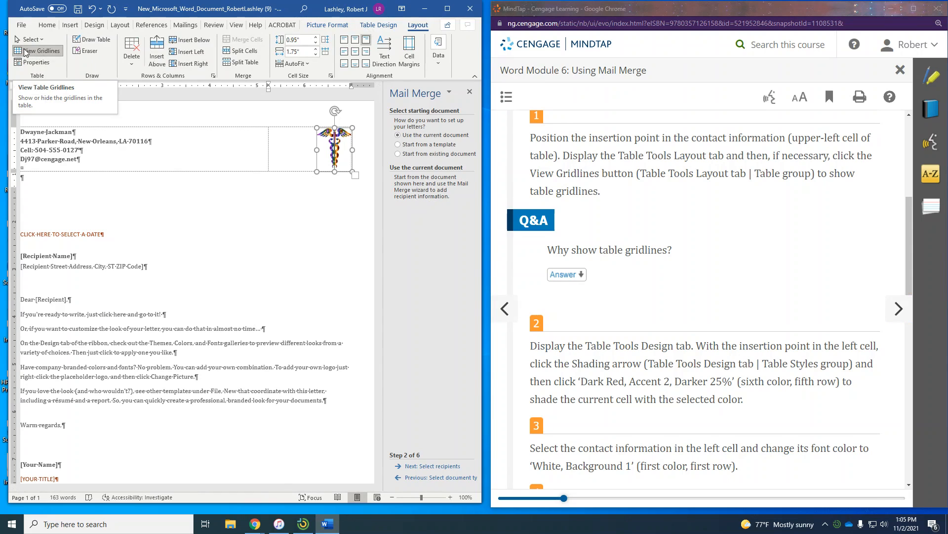
- Select the four contact-information lines in the left cell and display the Table Design options
left_click(172, 153)
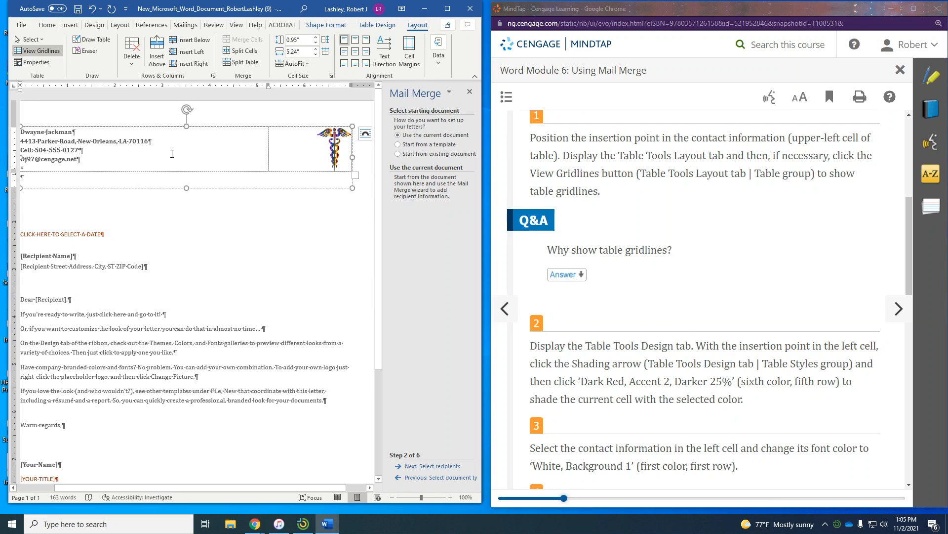
left_click_drag(119, 162, 243, 89)
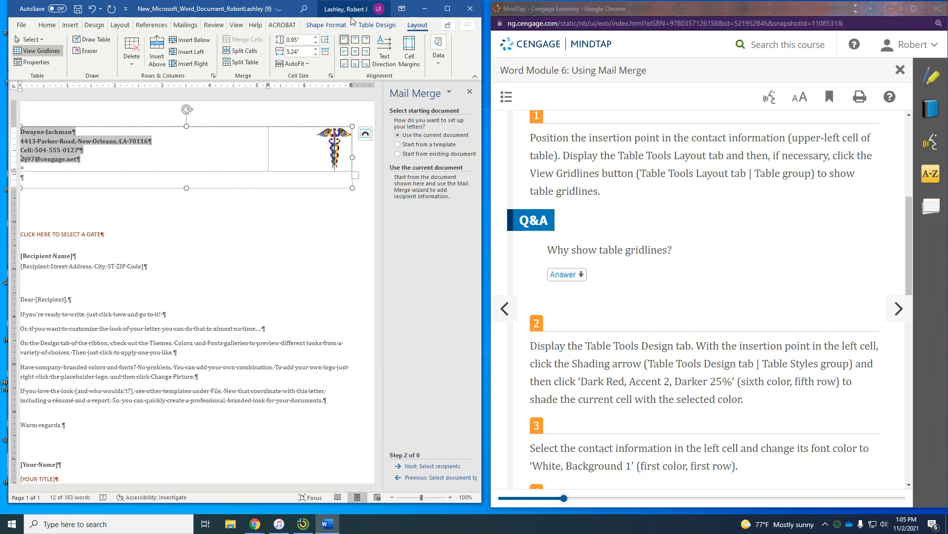
left_click(330, 25)
left_click(377, 25)
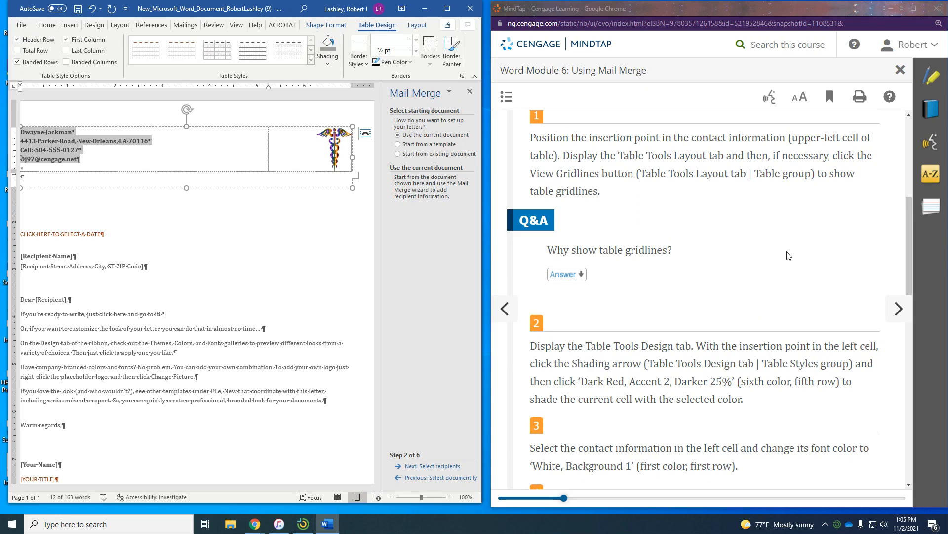
scroll(789, 255, "down", 3)
scroll(748, 249, "up", 4)
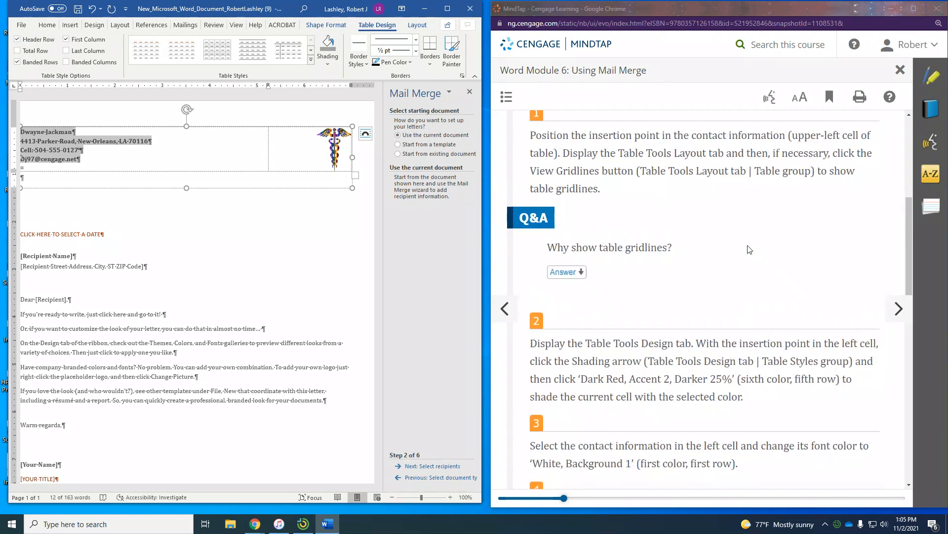
scroll(748, 249, "down", 3)
scroll(748, 249, "down", 1)
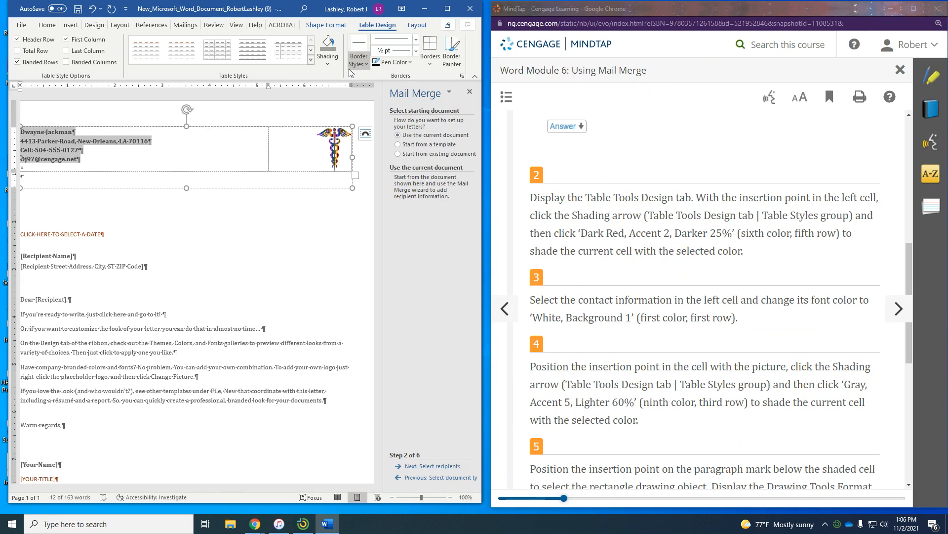
- Shade the contact-information cell Dark Red, Accent 2, Darker 25%
left_click(328, 64)
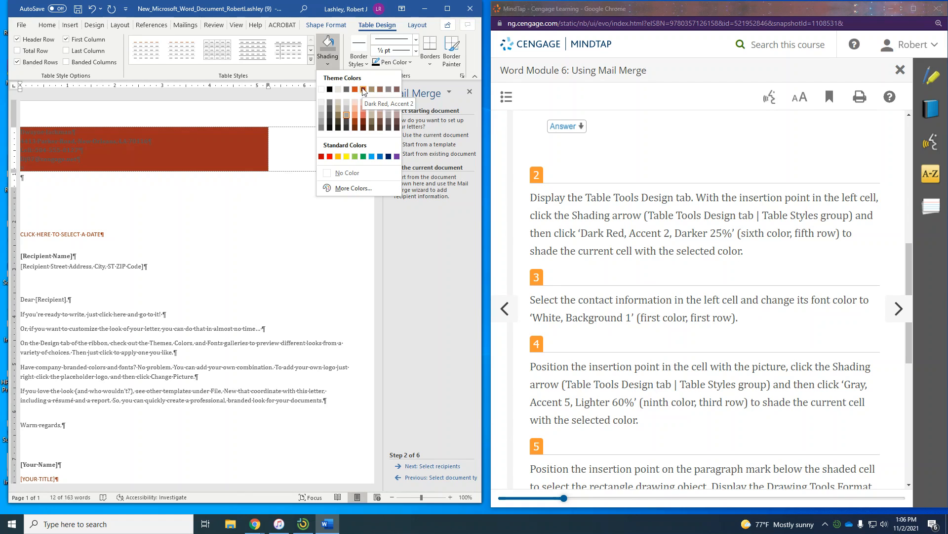
left_click(364, 123)
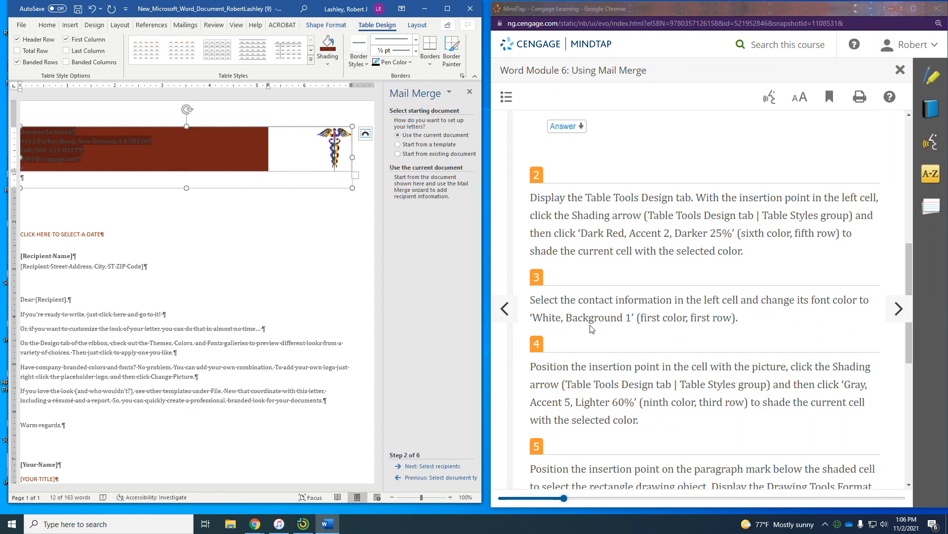
left_click(48, 25)
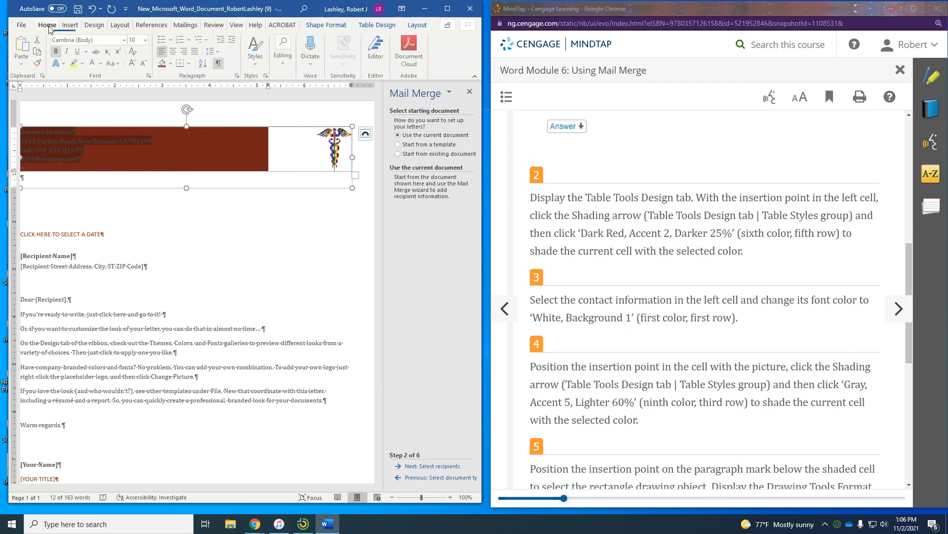
- Change the contact-information text colour to White, Background 1
left_click(101, 64)
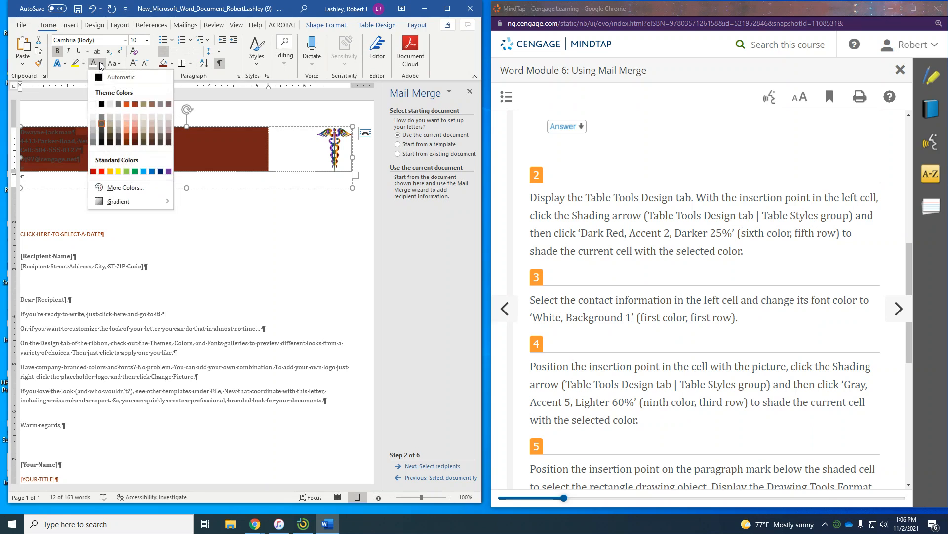
left_click(93, 105)
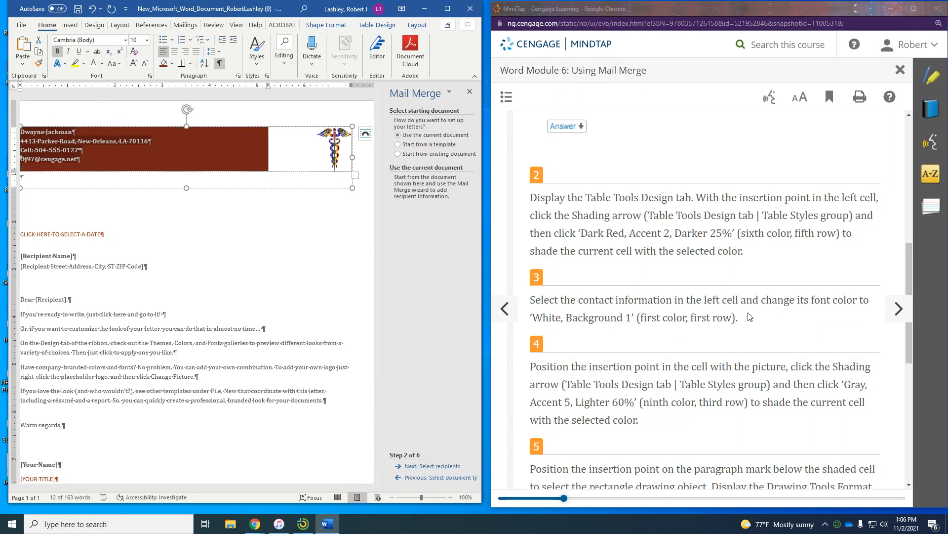
scroll(749, 316, "down", 3)
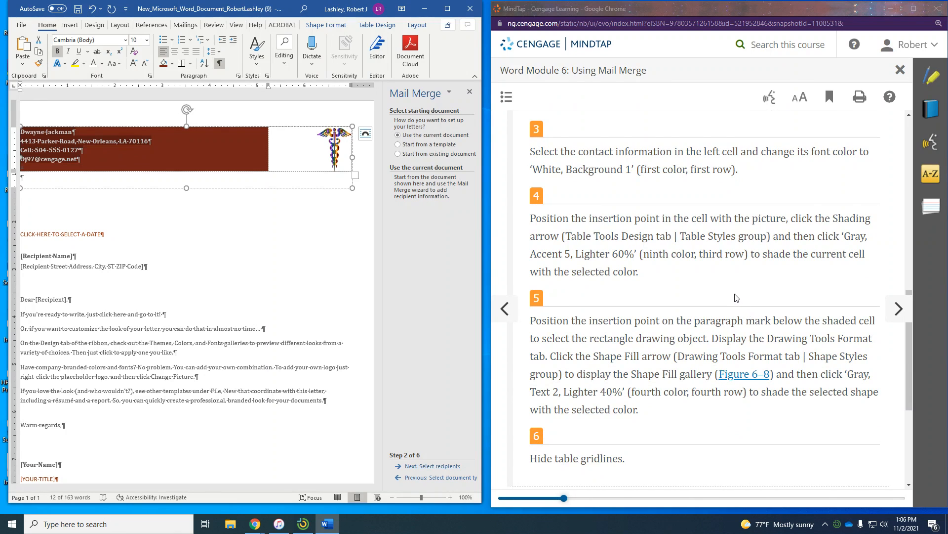
left_click(279, 145)
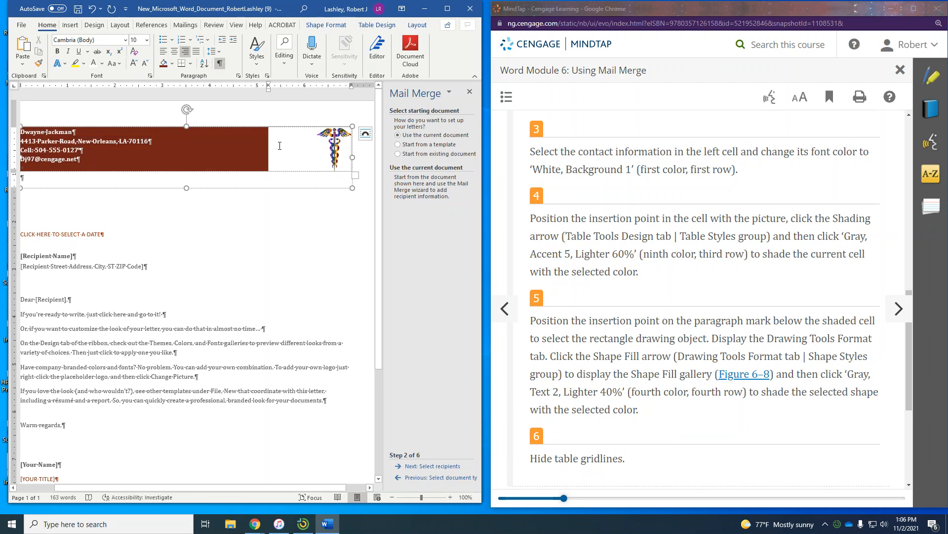
- Shade the caduceus picture cell Gray, Accent 5, Lighter 60%
left_click(385, 26)
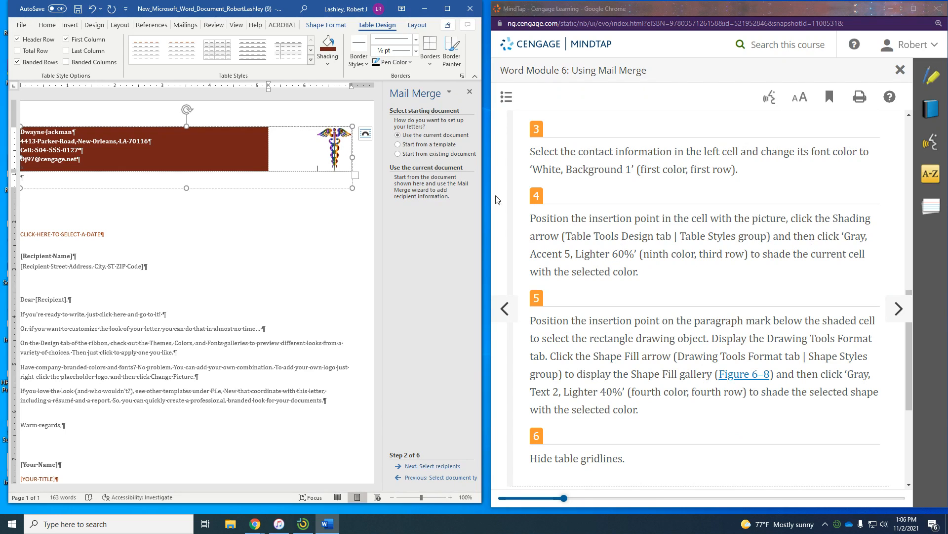
left_click(323, 63)
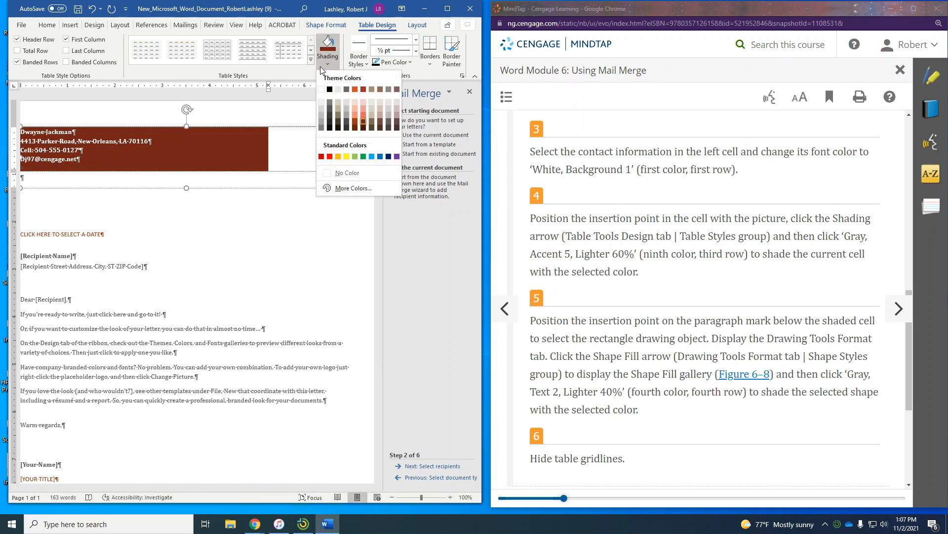
left_click(389, 108)
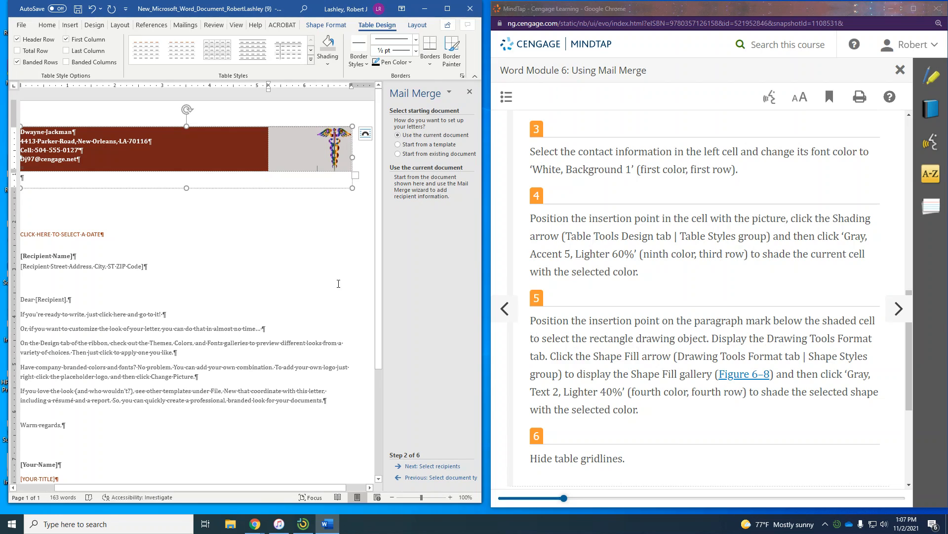
- Fill the rectangle below the letterhead table with Gray, Text 2, Lighter 40%
left_click(64, 177)
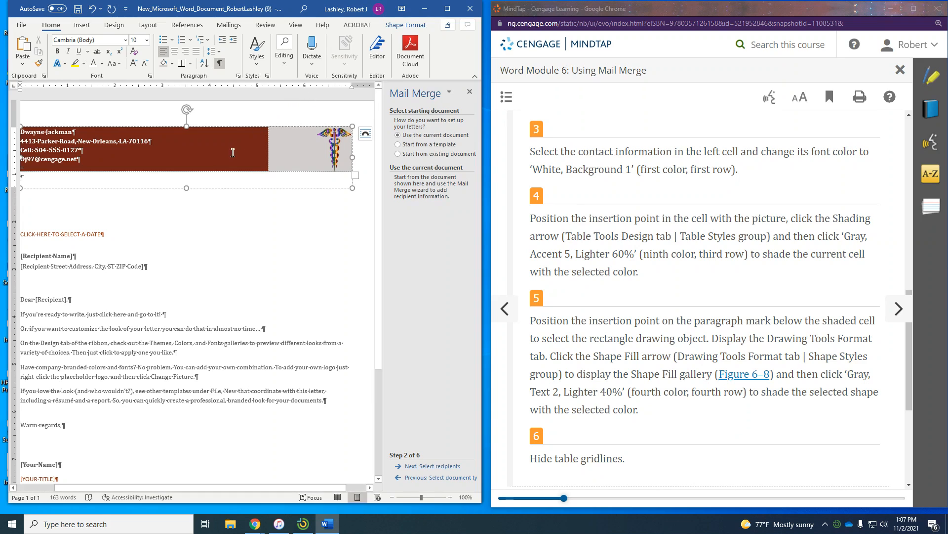
left_click(398, 27)
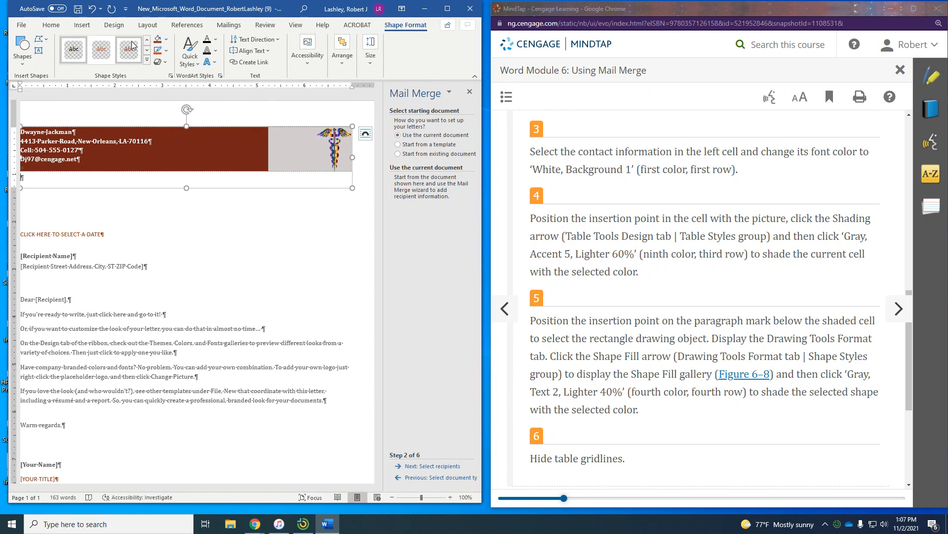
left_click(168, 40)
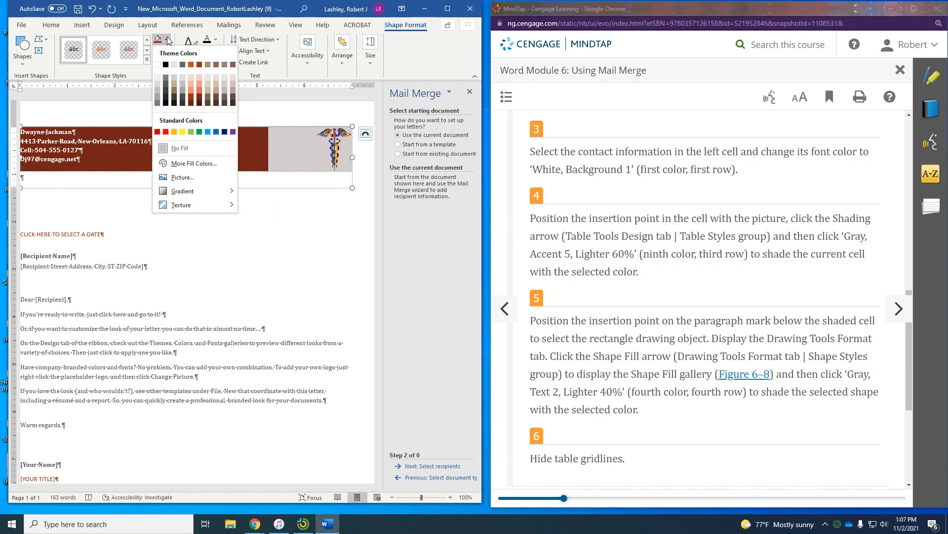
left_click(182, 92)
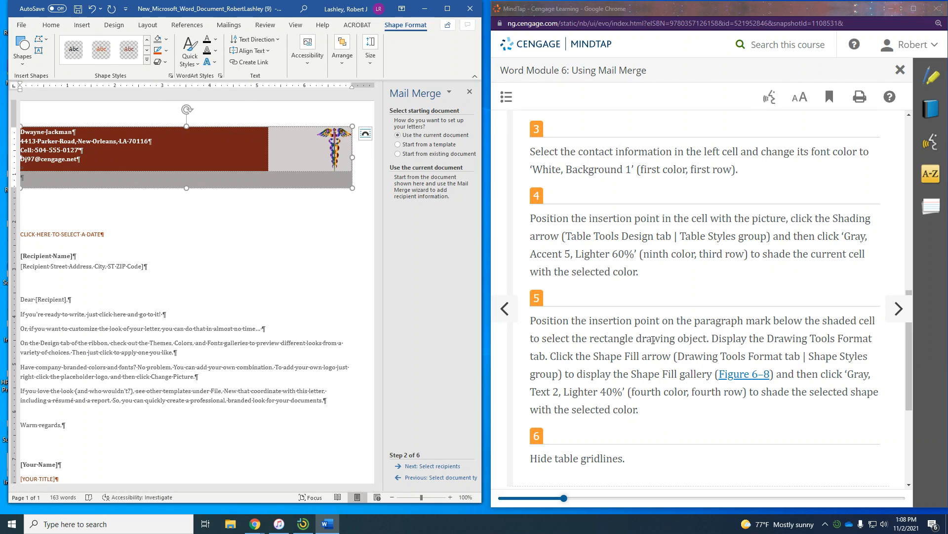
scroll(616, 354, "down", 2)
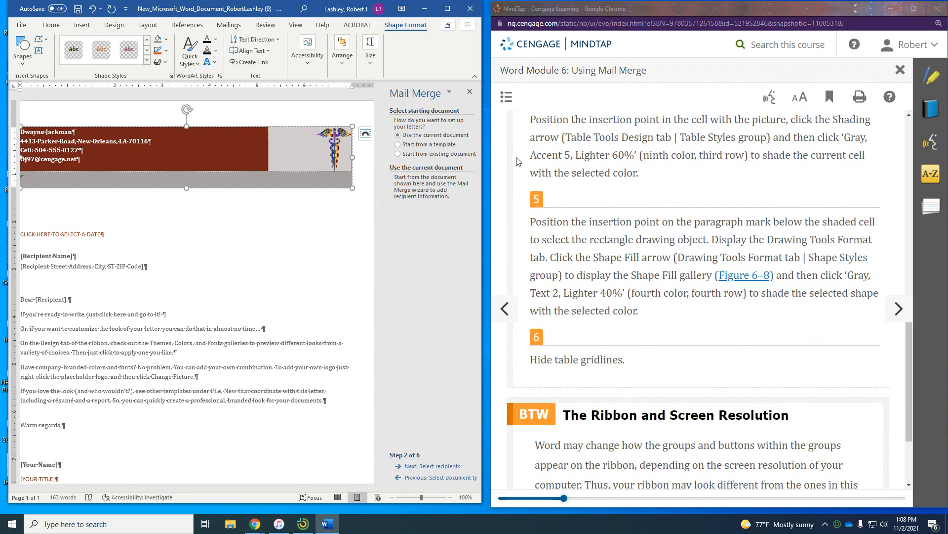
left_click(251, 156)
- Turn off table gridlines, select the date content control, and advance the lesson to WD 6-2f
left_click(417, 25)
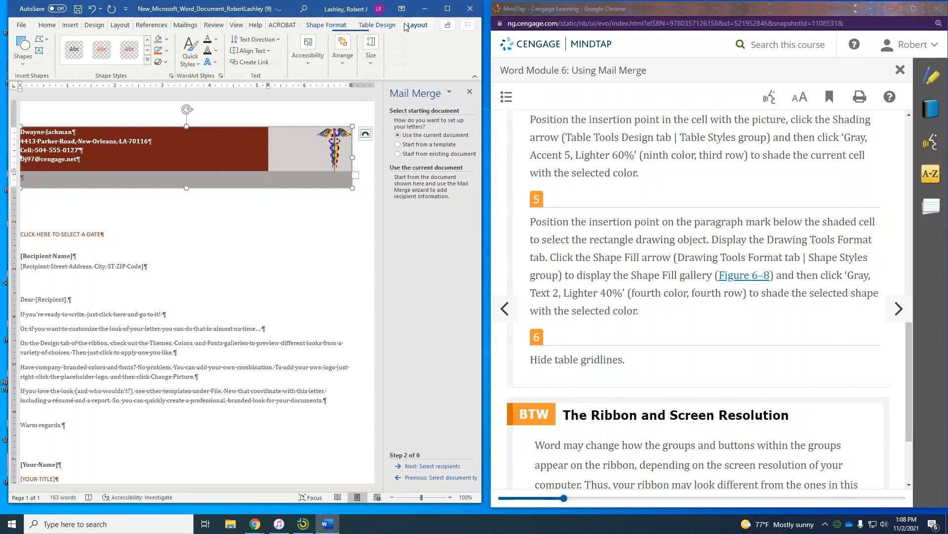
left_click(37, 50)
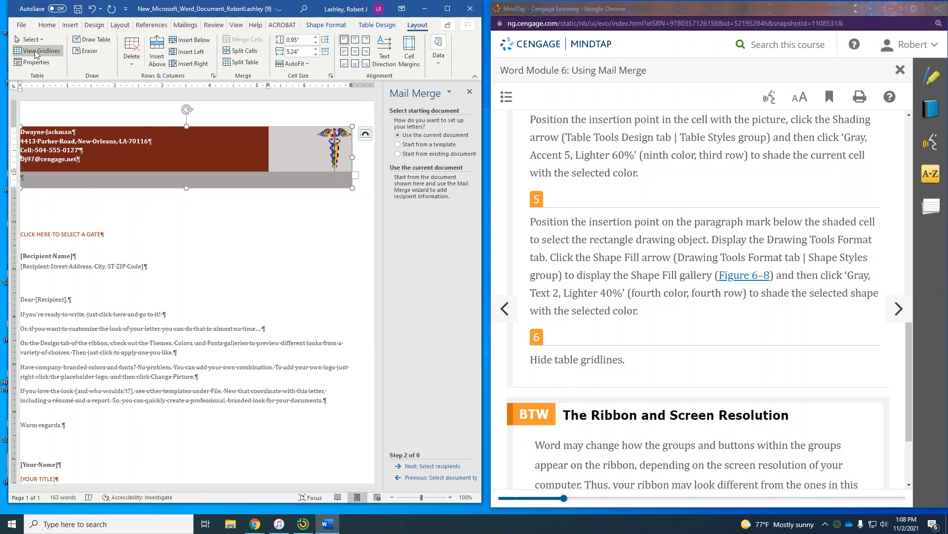
left_click(199, 234)
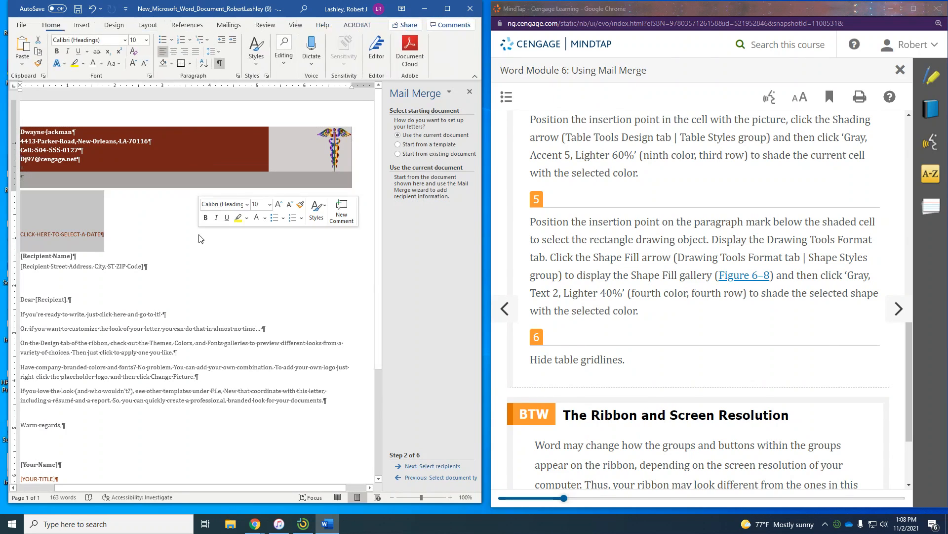
scroll(783, 328, "down", 3)
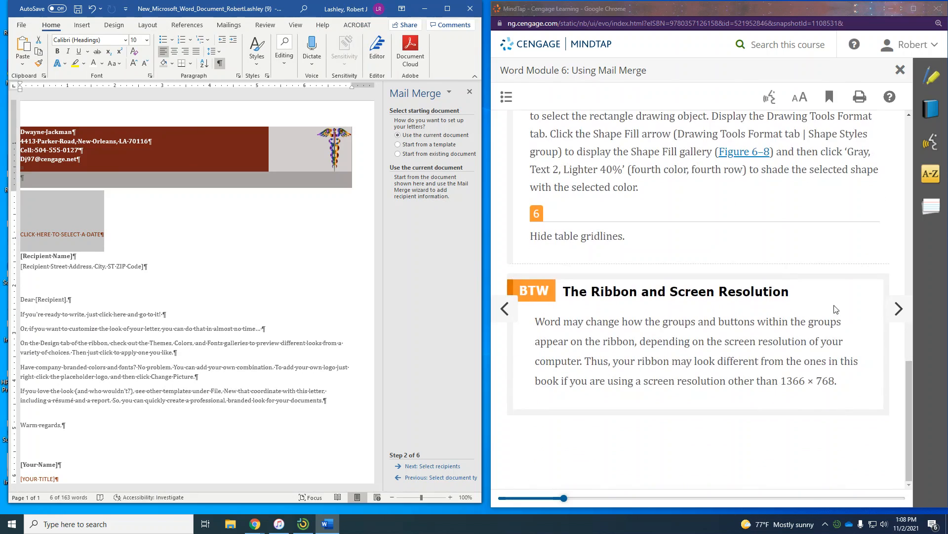
left_click(898, 308)
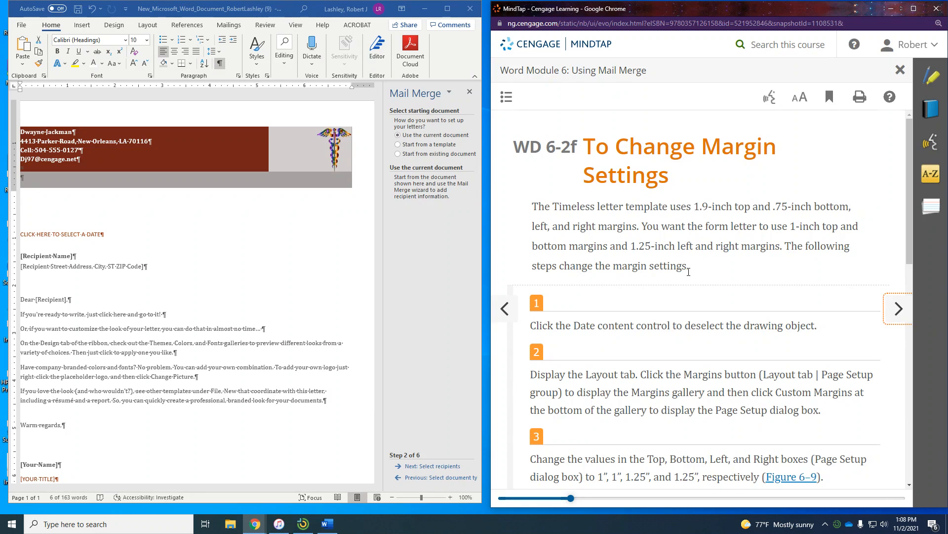
scroll(688, 272, "down", 4)
left_click(181, 233)
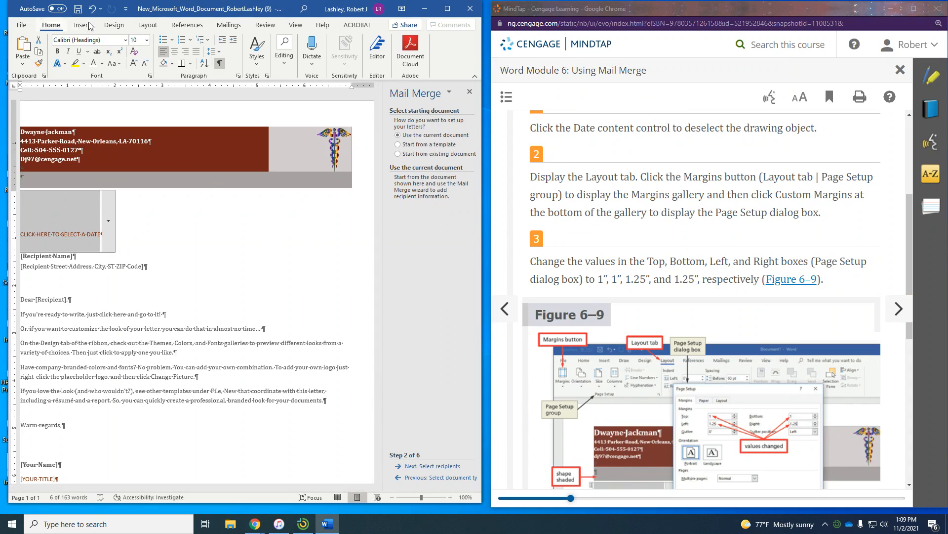
- Apply custom margins of 1" top and bottom and 1.25" left and right to the letter
left_click(148, 25)
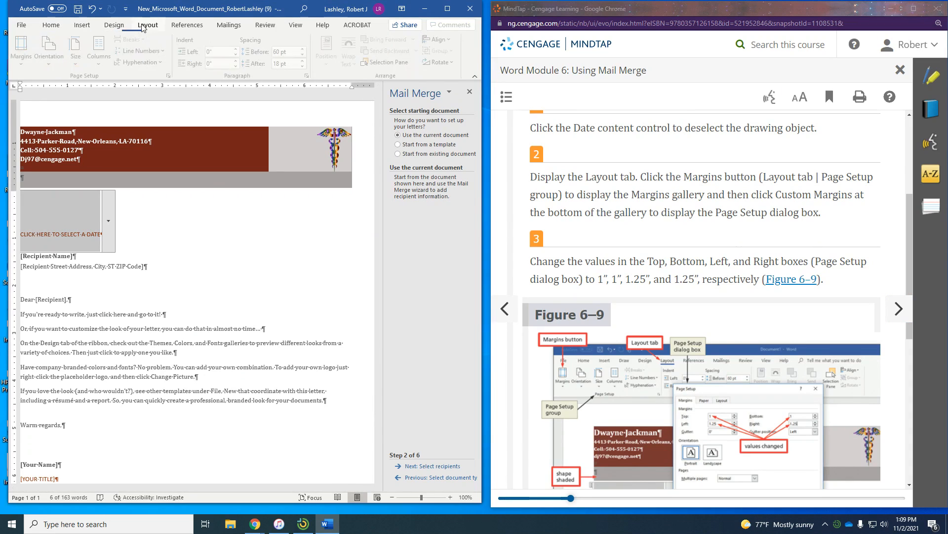
left_click(25, 65)
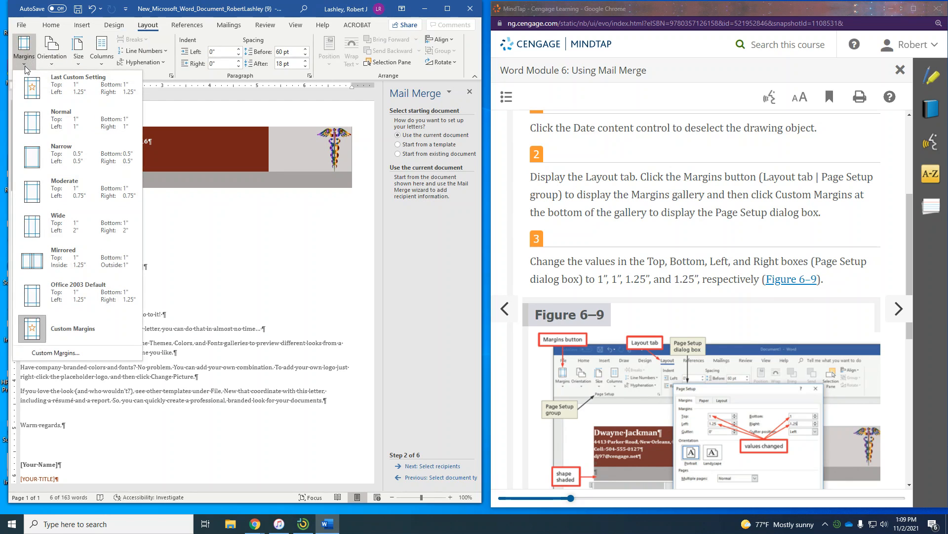
left_click(38, 354)
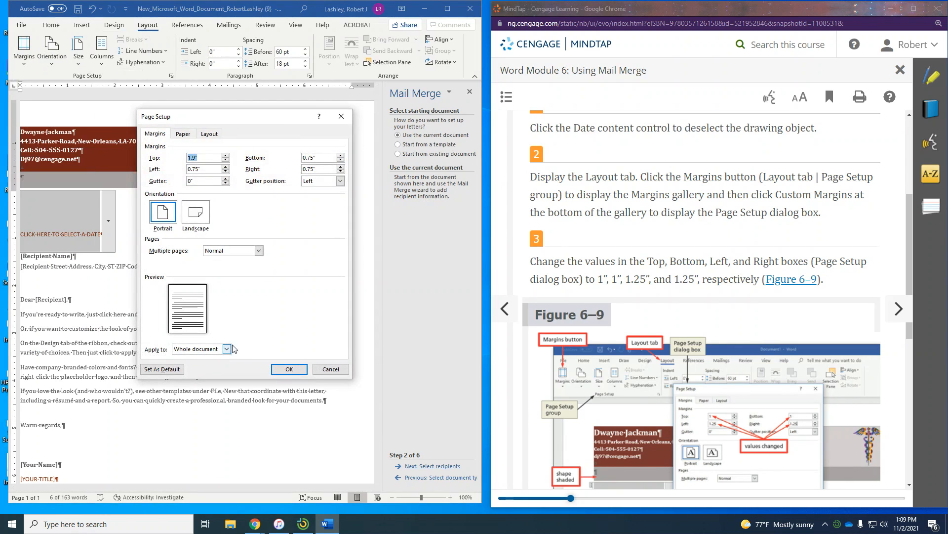
left_click(212, 158)
type("1")
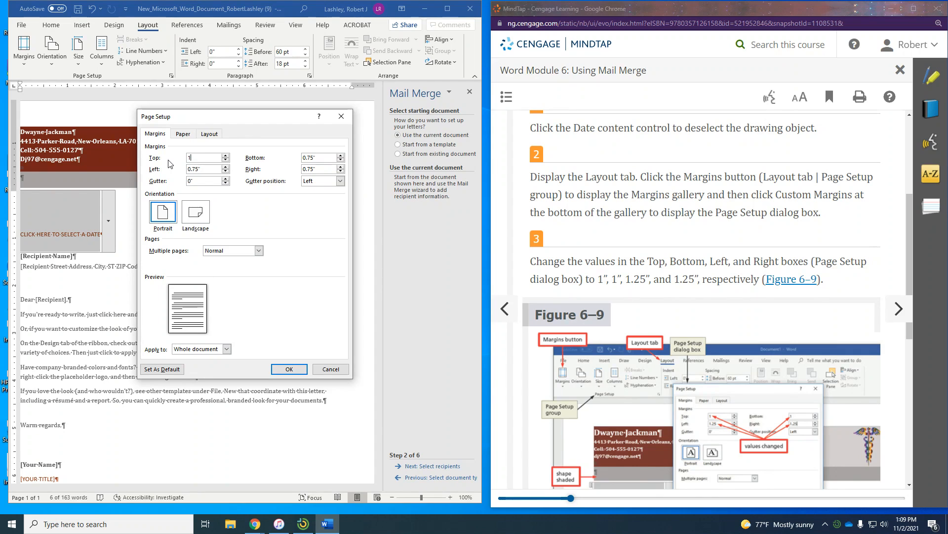
key("Tab")
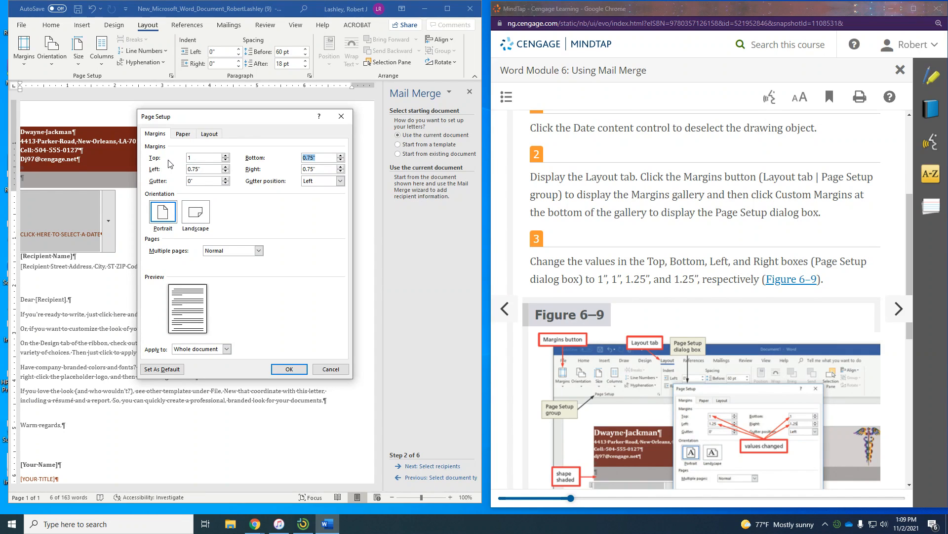
type("1")
key("Tab")
type("1.25")
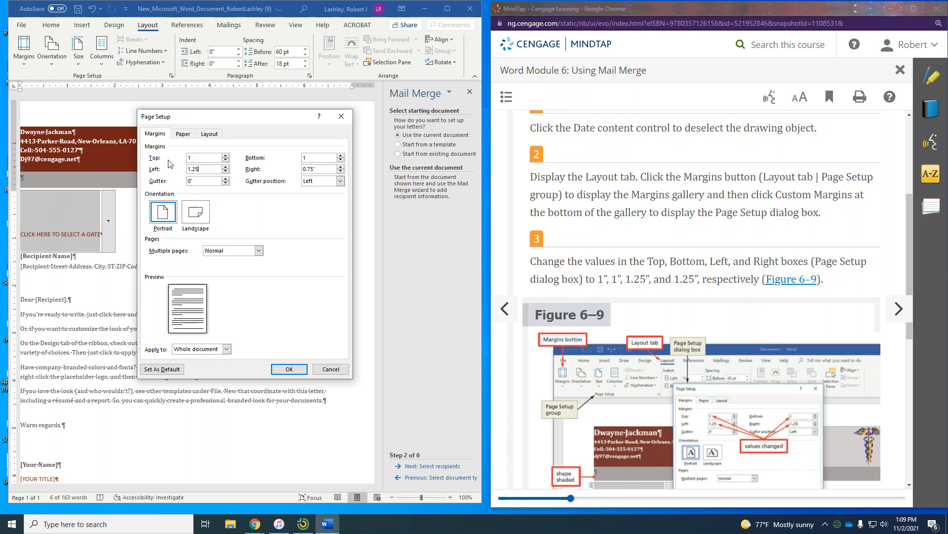
key("Tab")
type("1.25")
scroll(516, 258, "down", 7)
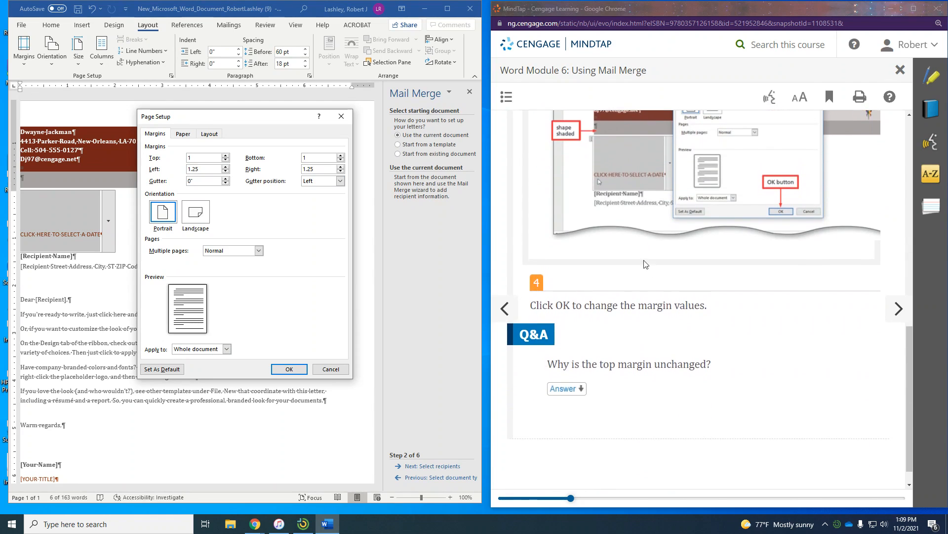
left_click(289, 368)
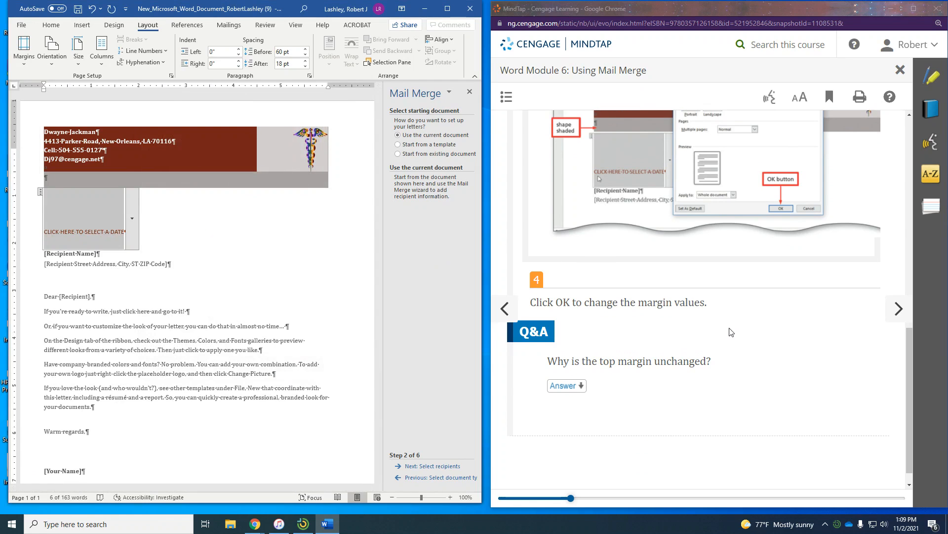
scroll(736, 330, "down", 1)
left_click(898, 309)
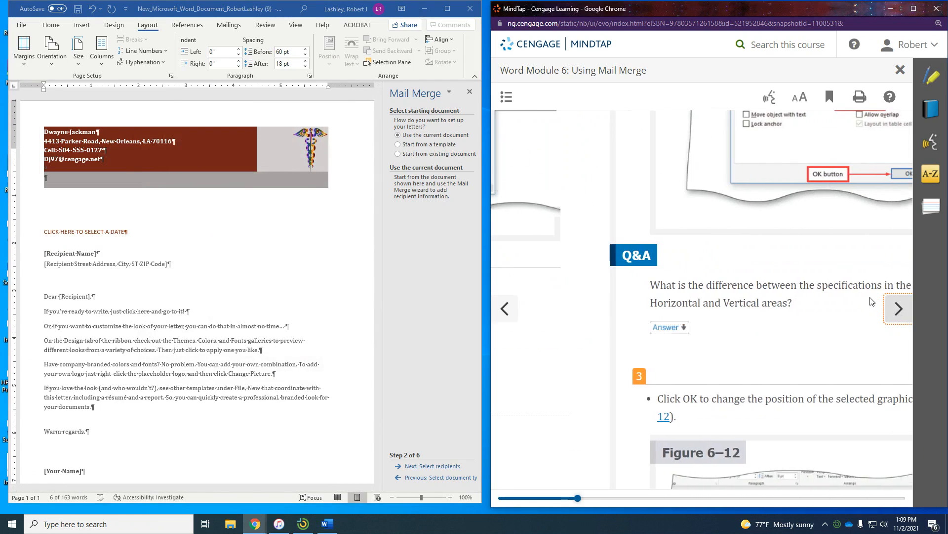
- Set the header rectangle's vertical Absolute position to 1" below Page in its Layout settings
scroll(811, 307, "down", 1)
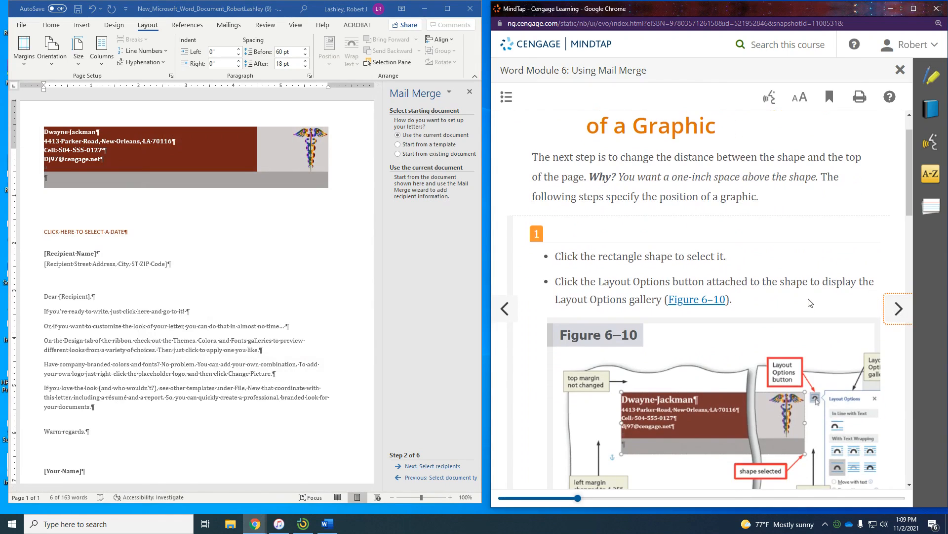
scroll(809, 300, "up", 1)
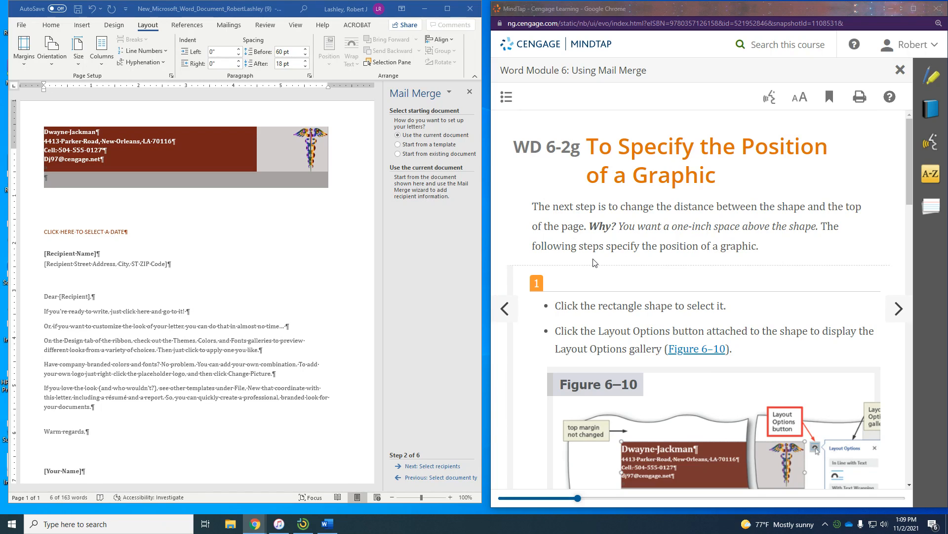
scroll(595, 265, "down", 3)
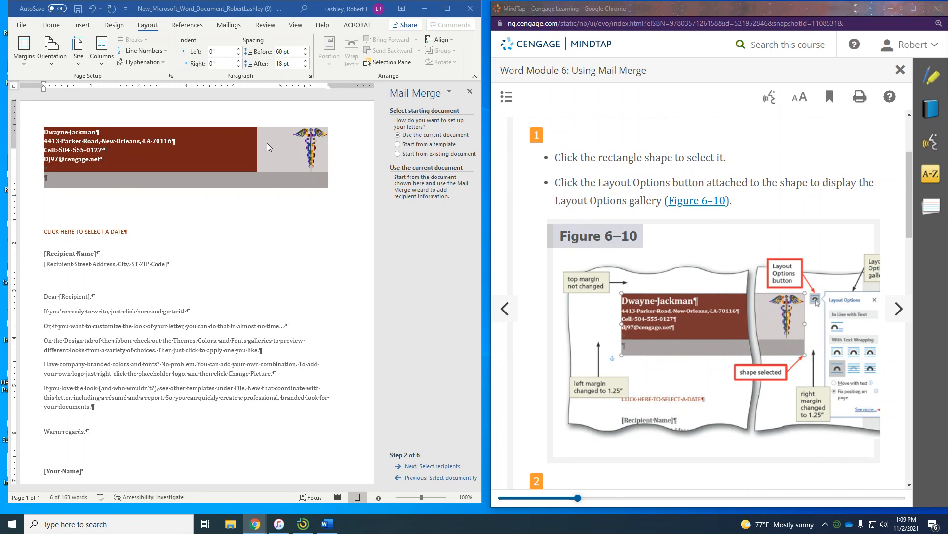
left_click(237, 139)
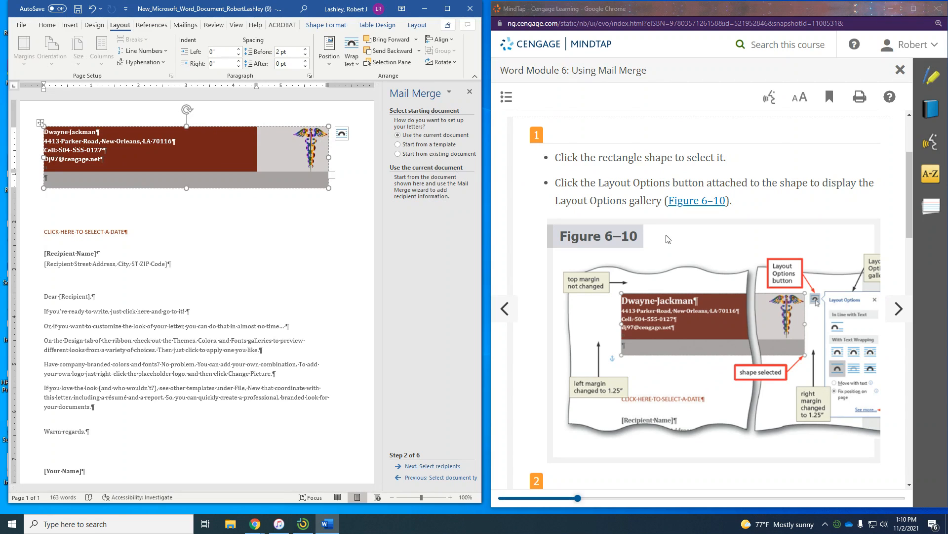
scroll(670, 240, "down", 1)
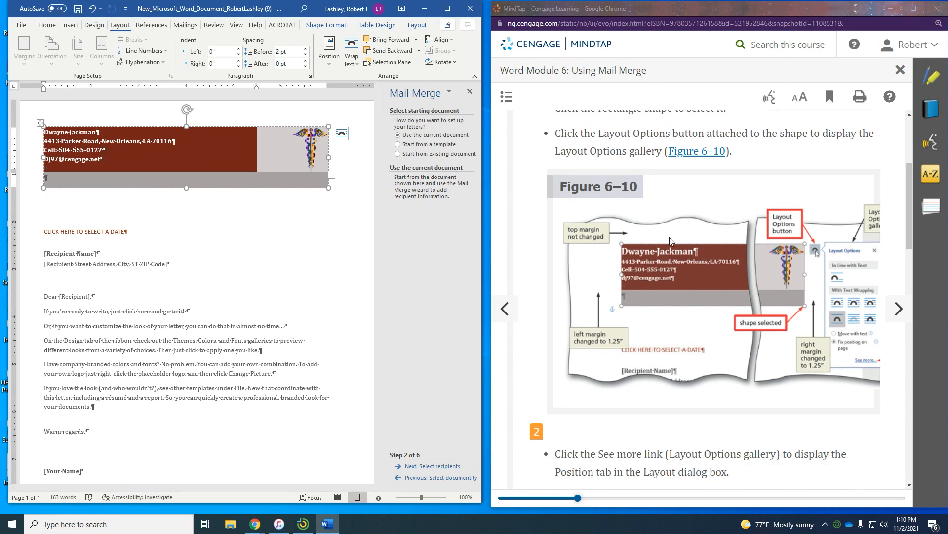
left_click(341, 134)
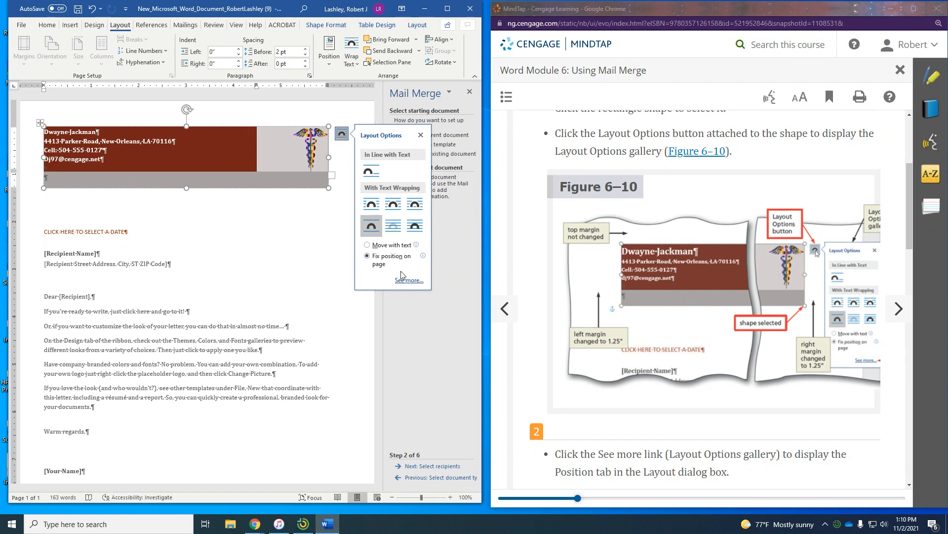
left_click(416, 283)
scroll(687, 322, "down", 4)
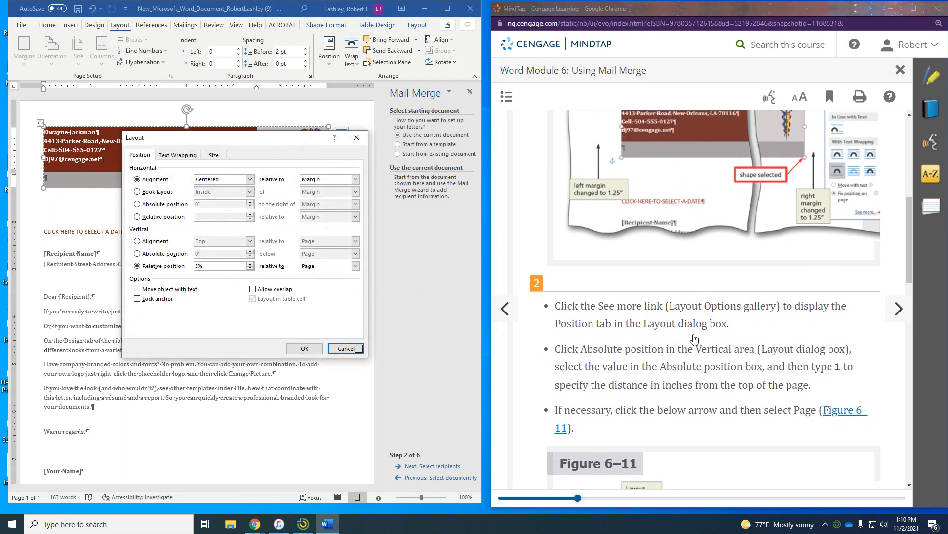
scroll(689, 331, "up", 1)
scroll(636, 330, "down", 1)
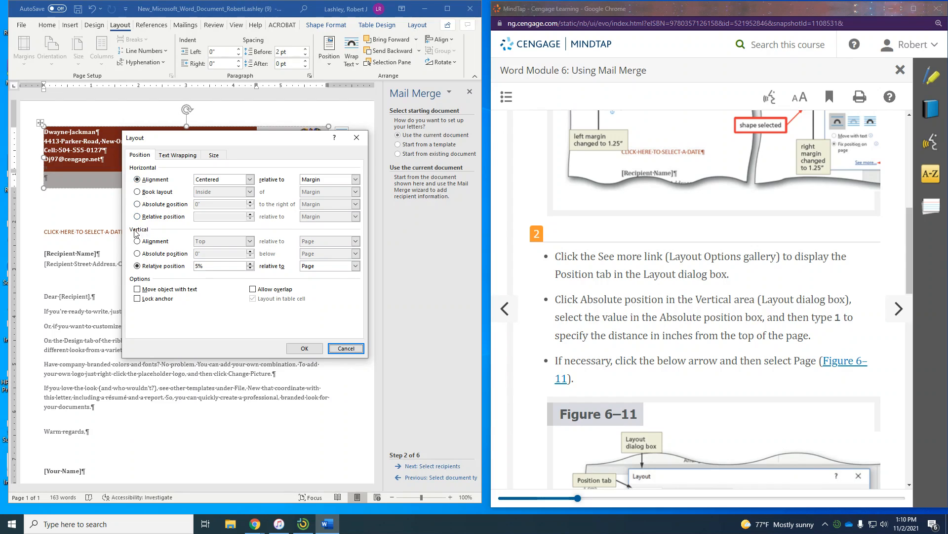
left_click(141, 254)
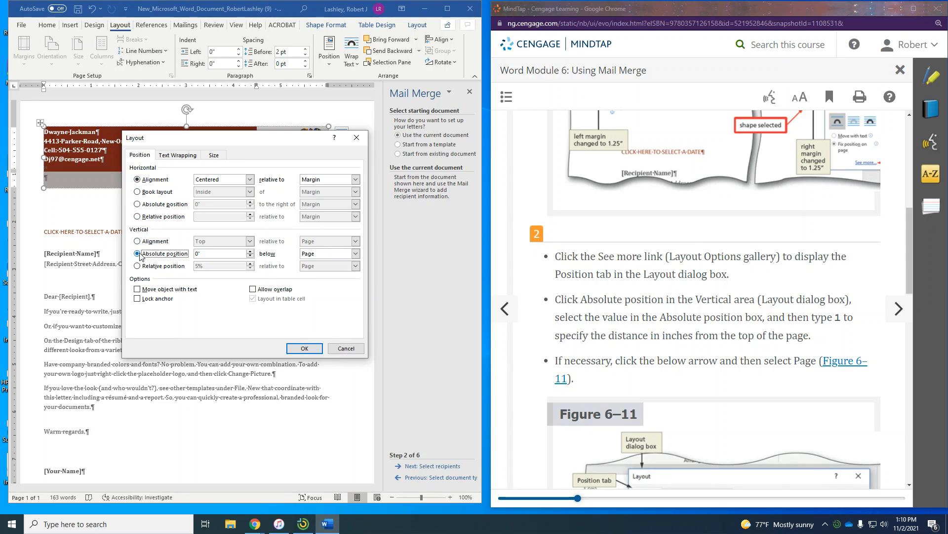
left_click(213, 254)
scroll(752, 324, "down", 6)
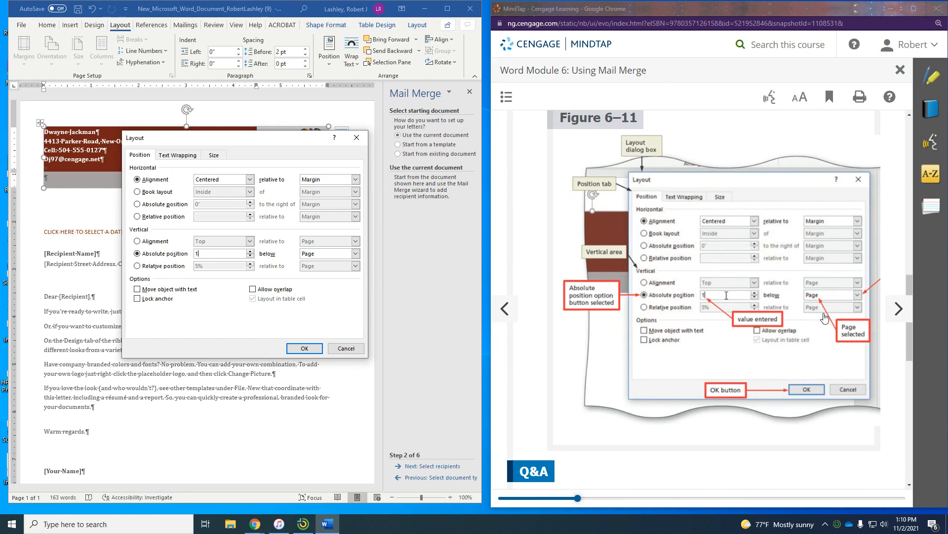
scroll(814, 359, "down", 5)
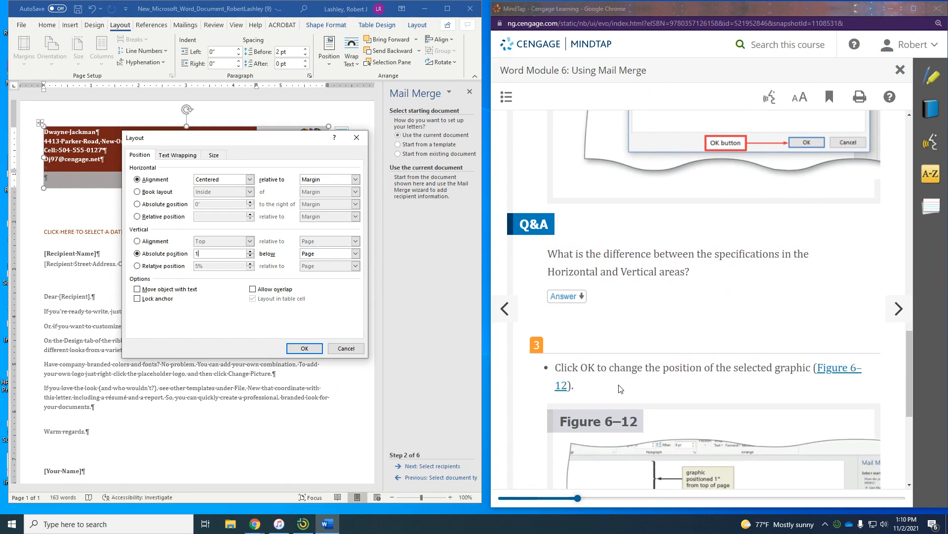
left_click(304, 348)
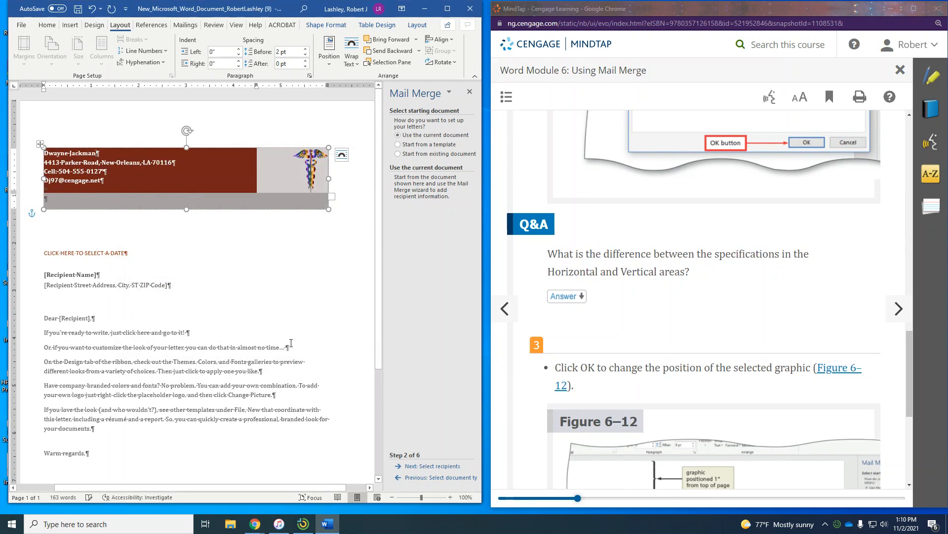
scroll(856, 338, "down", 6)
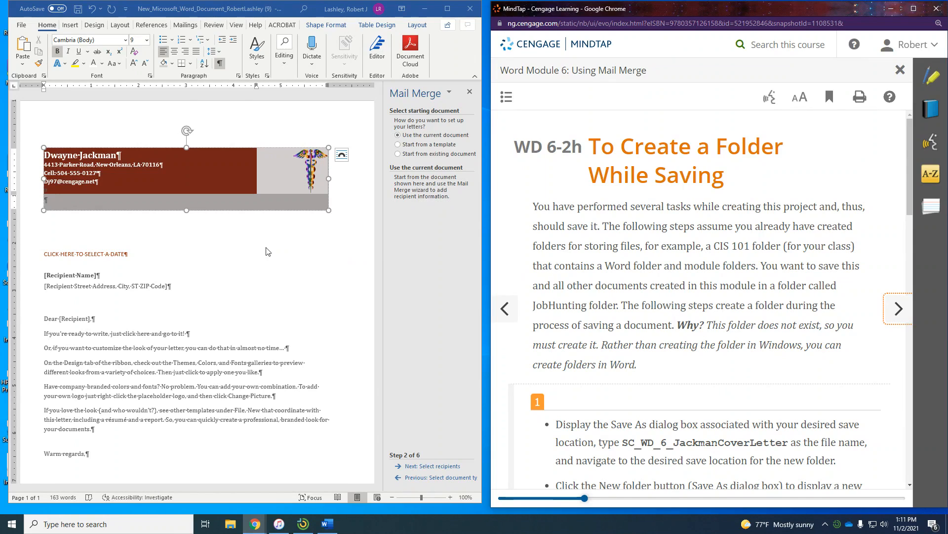
left_click(94, 155)
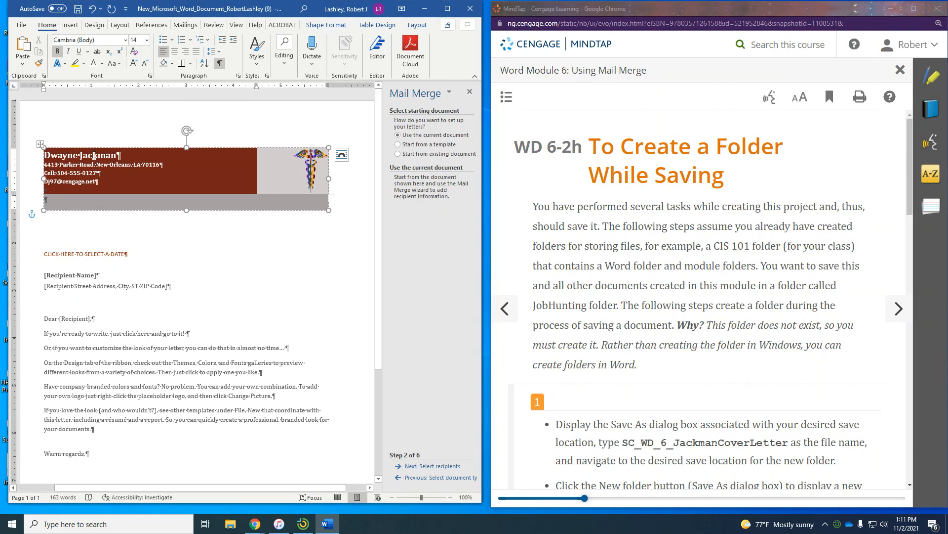
left_click(70, 180)
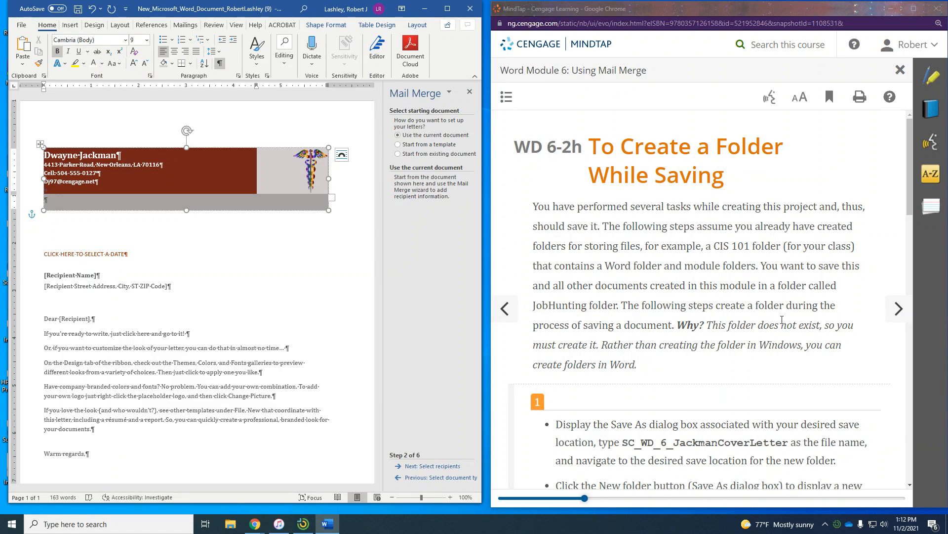
scroll(782, 319, "down", 2)
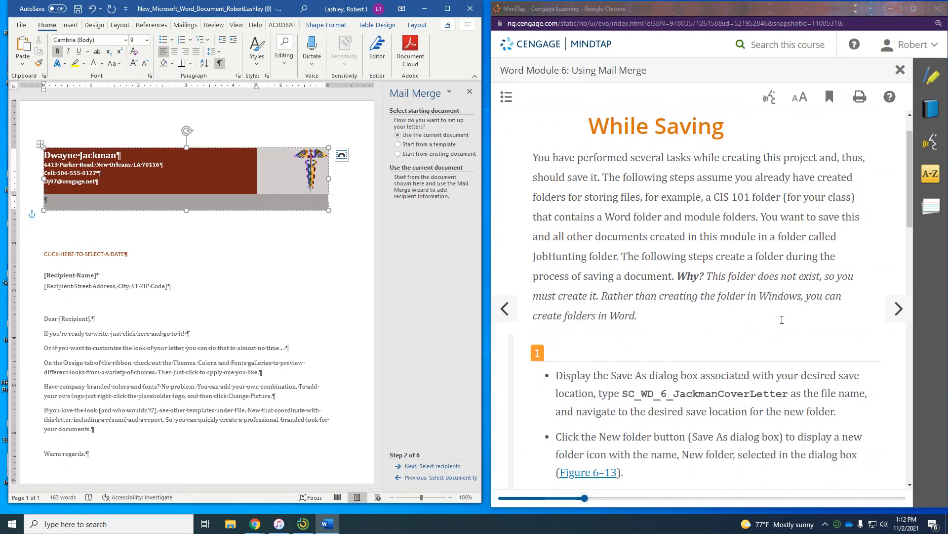
scroll(781, 318, "down", 2)
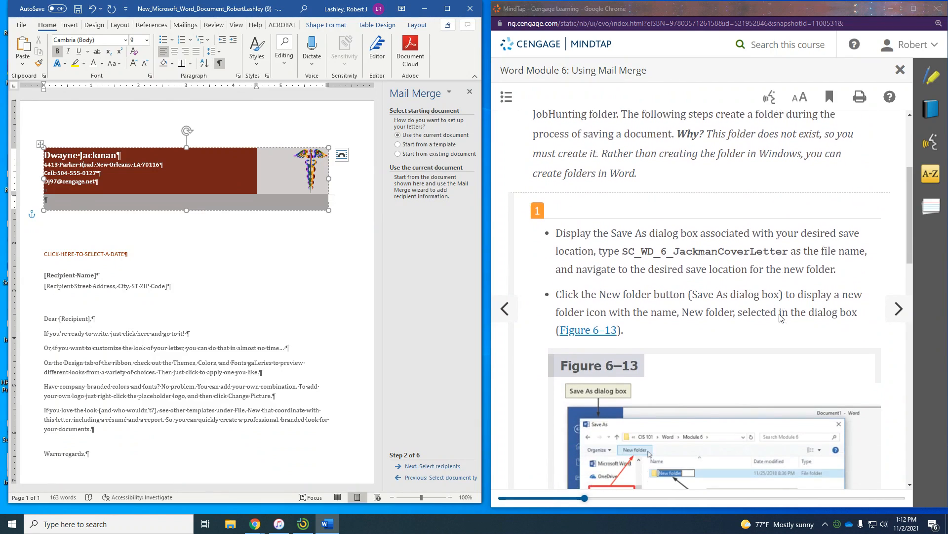
scroll(781, 317, "down", 1)
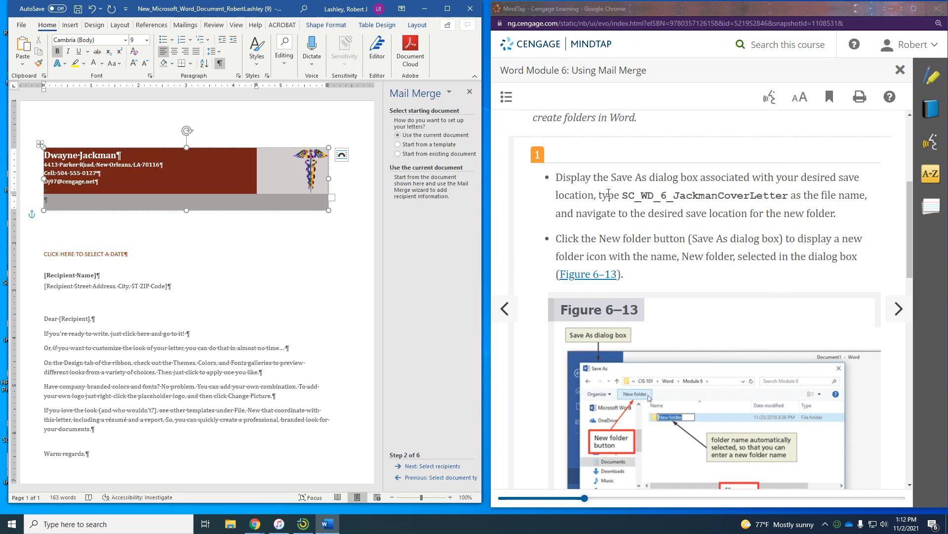
- Start Save As with the file name SC_WD_6_JackmanCoverLetter
left_click(21, 24)
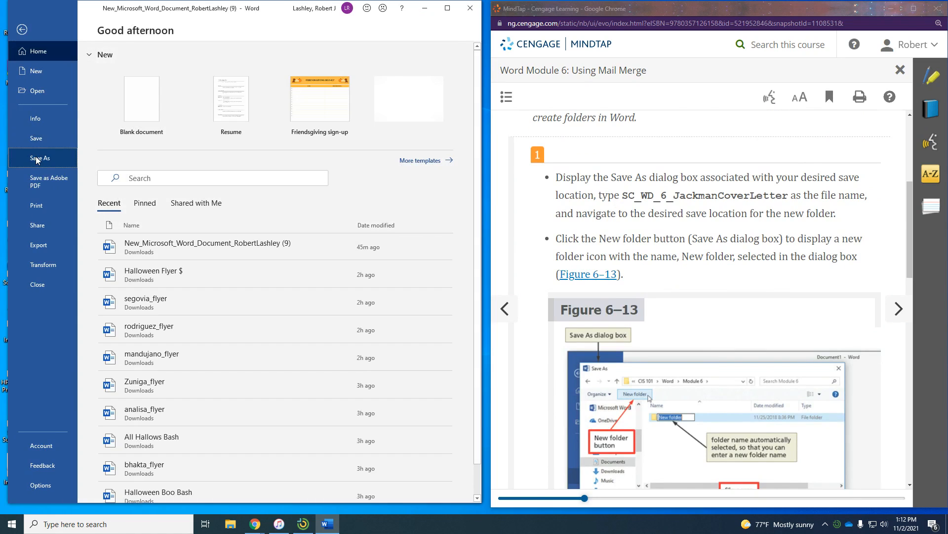
left_click(35, 157)
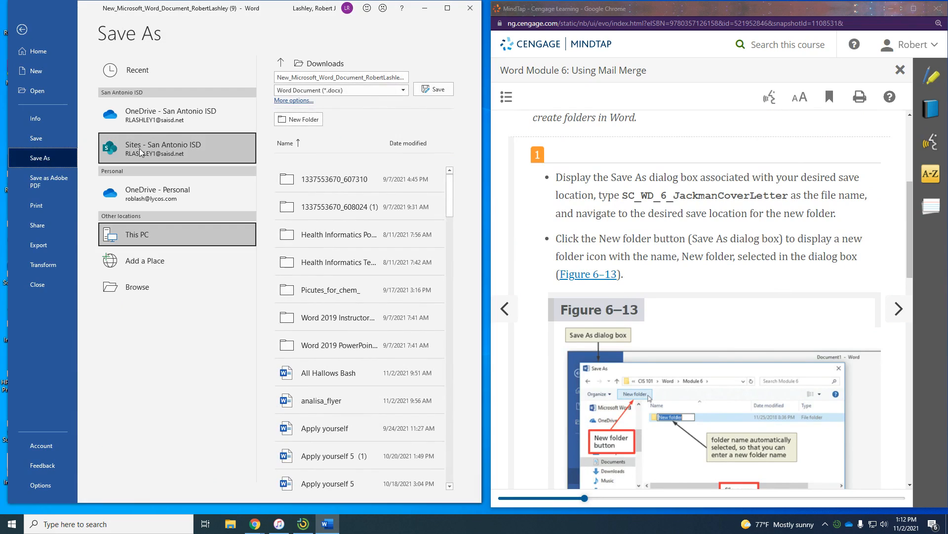
left_click(313, 77)
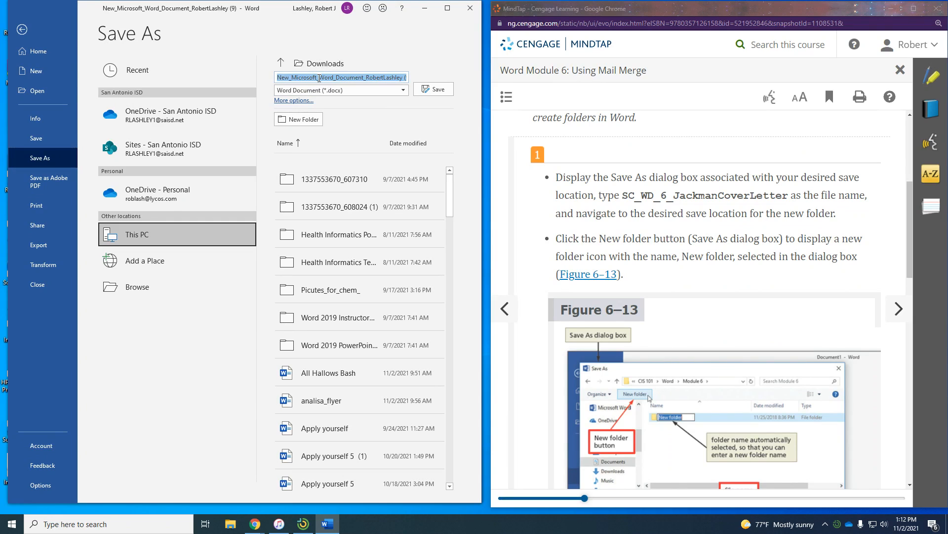
type("SC_W")
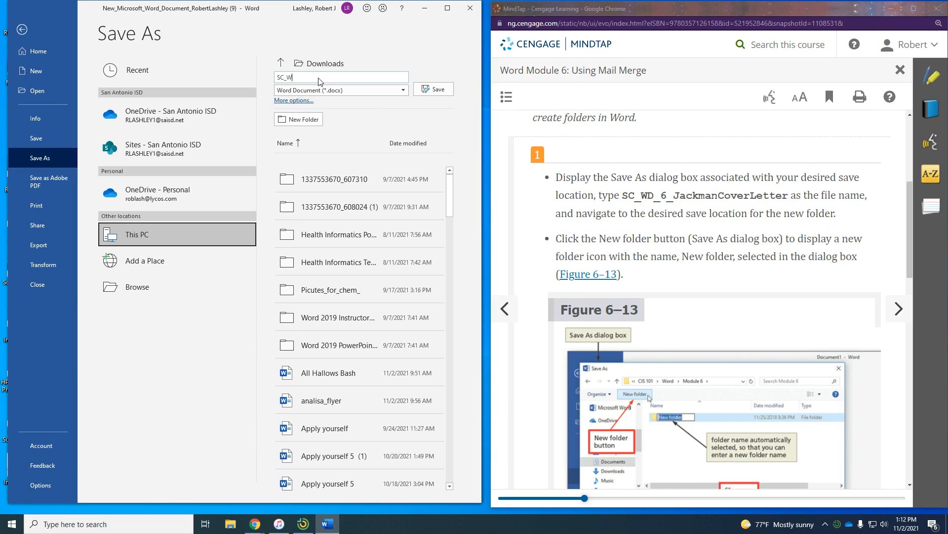
type("D_6_JackmanCoverLetter")
- Create a new folder named JobHunting in Documents
left_click(282, 63)
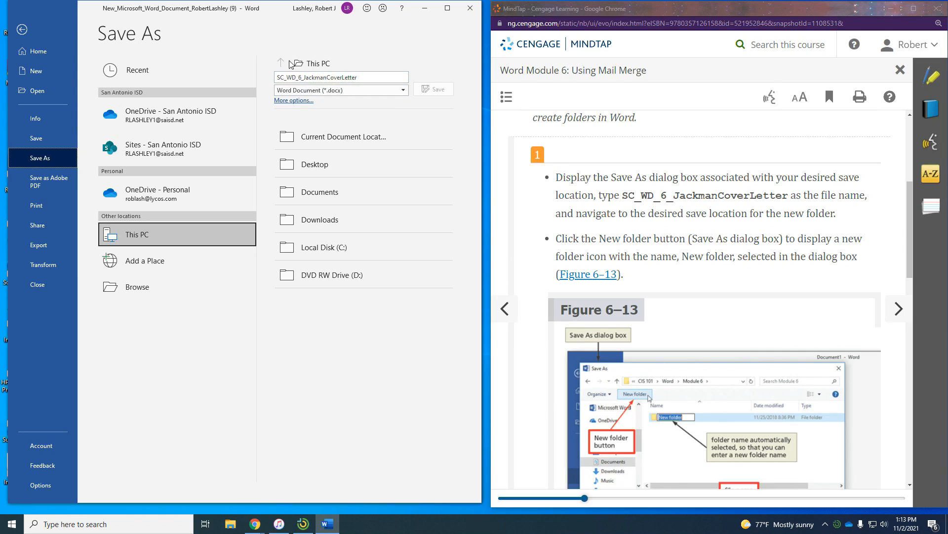
left_click(291, 64)
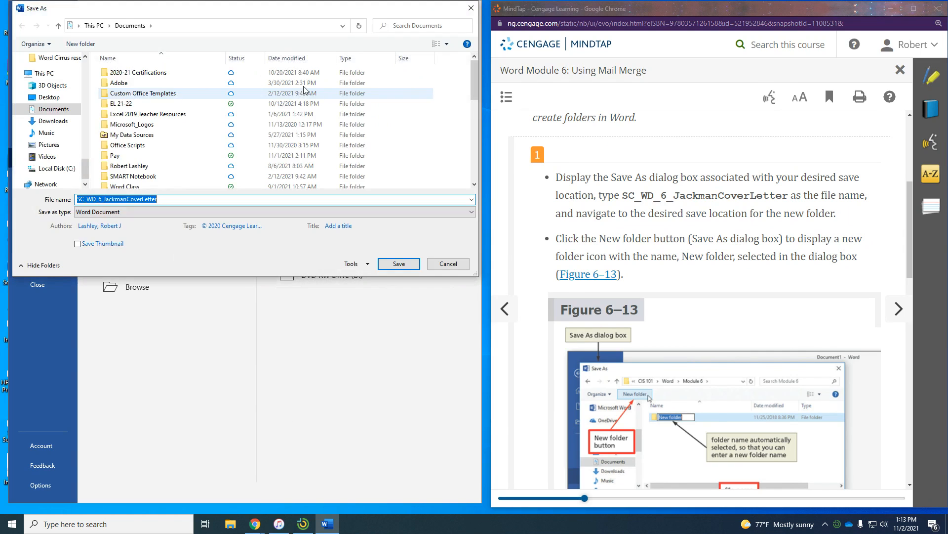
left_click(78, 47)
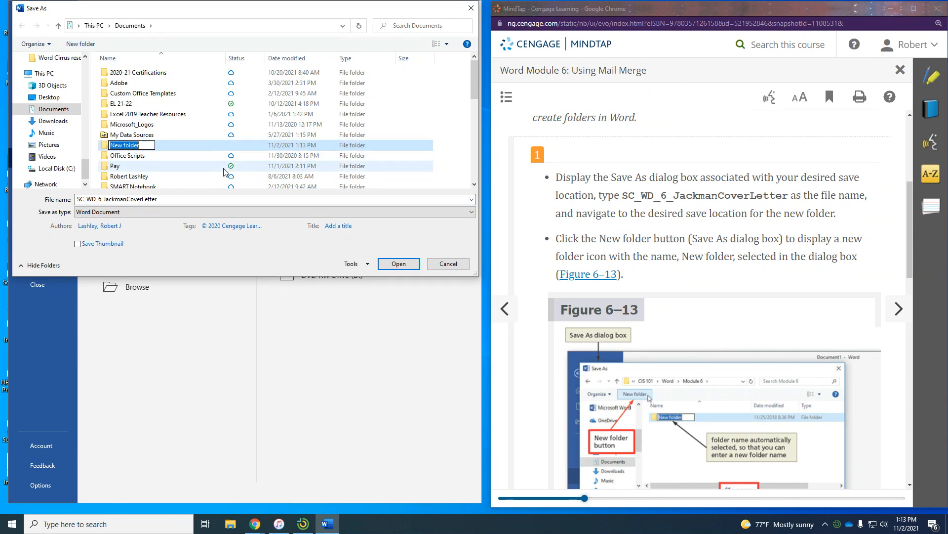
scroll(690, 251, "down", 4)
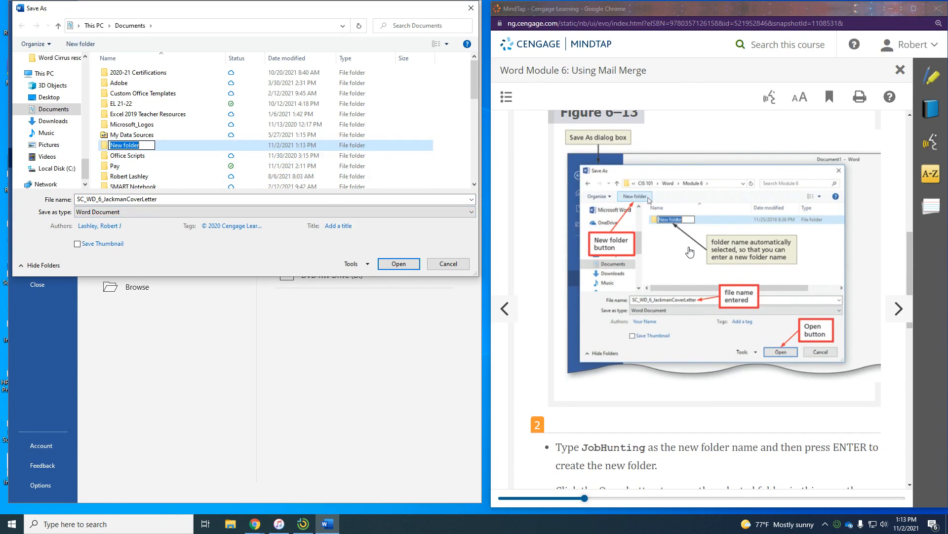
scroll(690, 252, "down", 2)
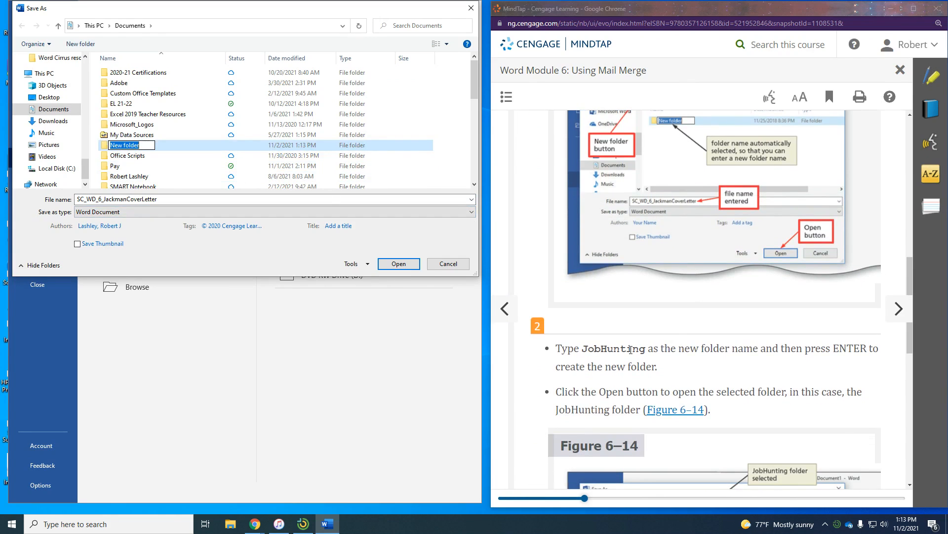
type("JobHunting")
scroll(660, 267, "down", 5)
scroll(660, 267, "down", 1)
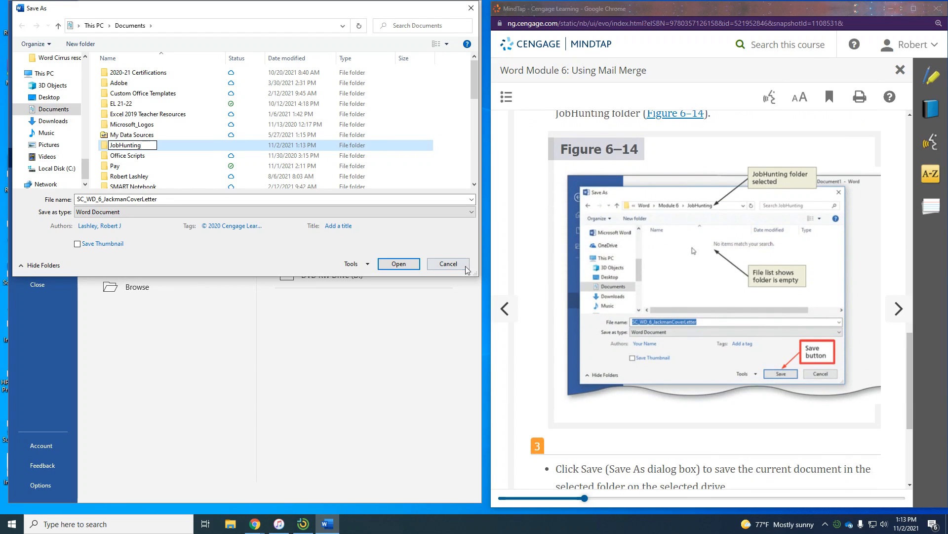
left_click(406, 251)
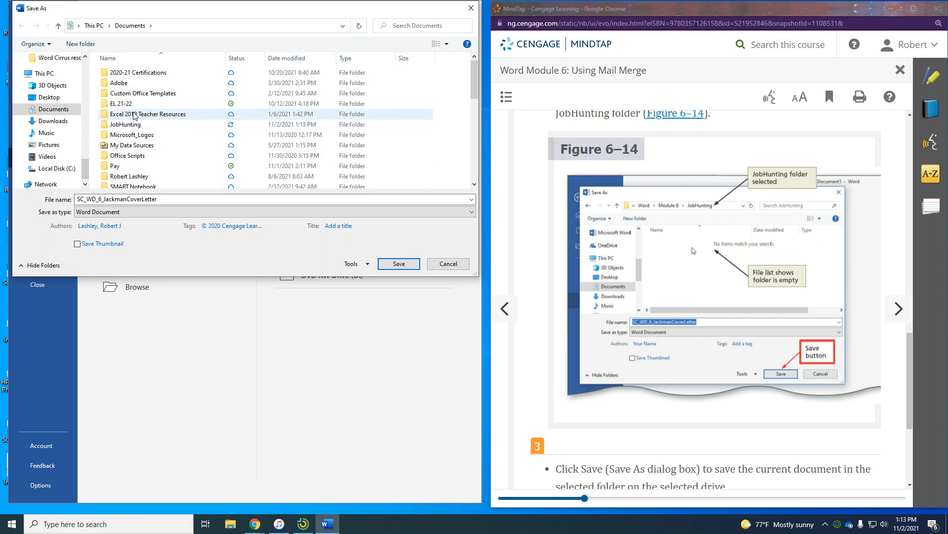
- Save SC_WD_6_JackmanCoverLetter inside the JobHunting folder
scroll(134, 101, "down", 2)
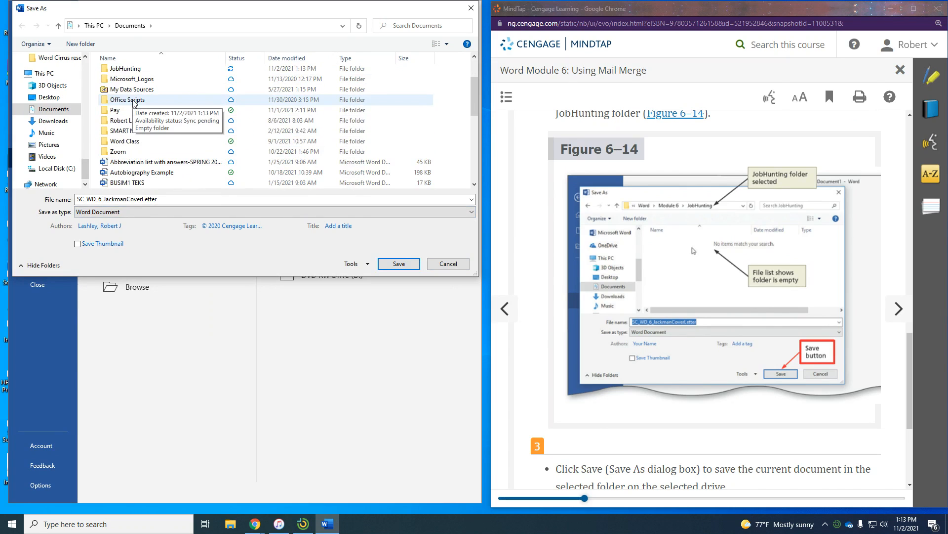
scroll(133, 101, "up", 1)
double_click(130, 89)
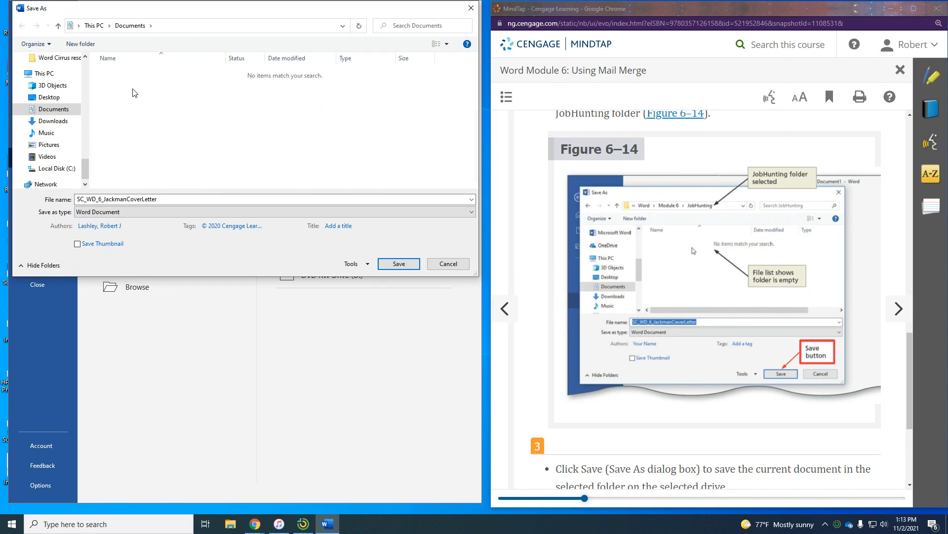
scroll(681, 305, "down", 3)
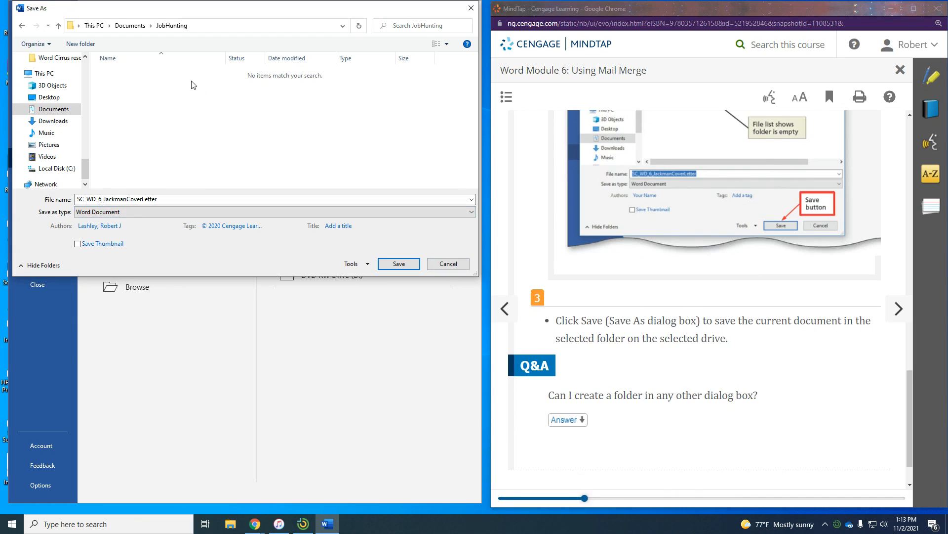
left_click(399, 264)
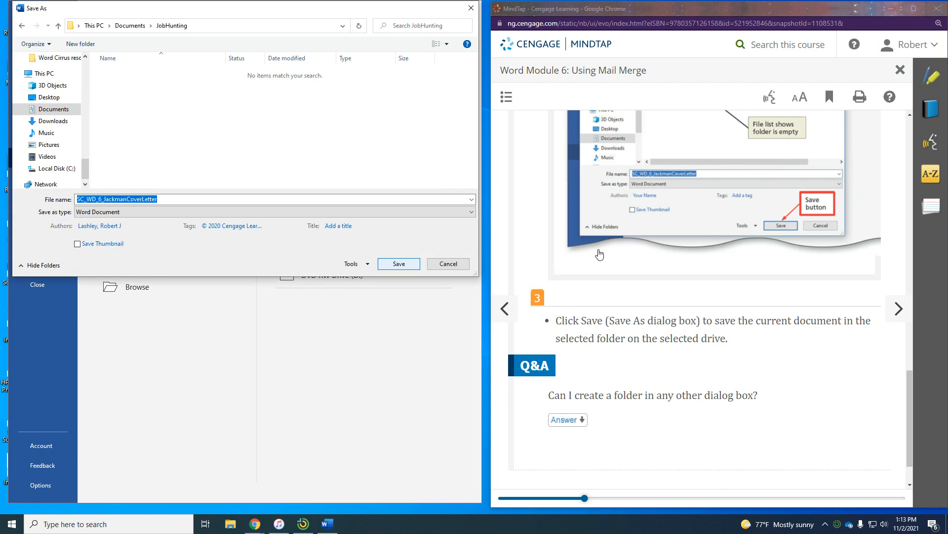
key("Escape")
key("Escape")
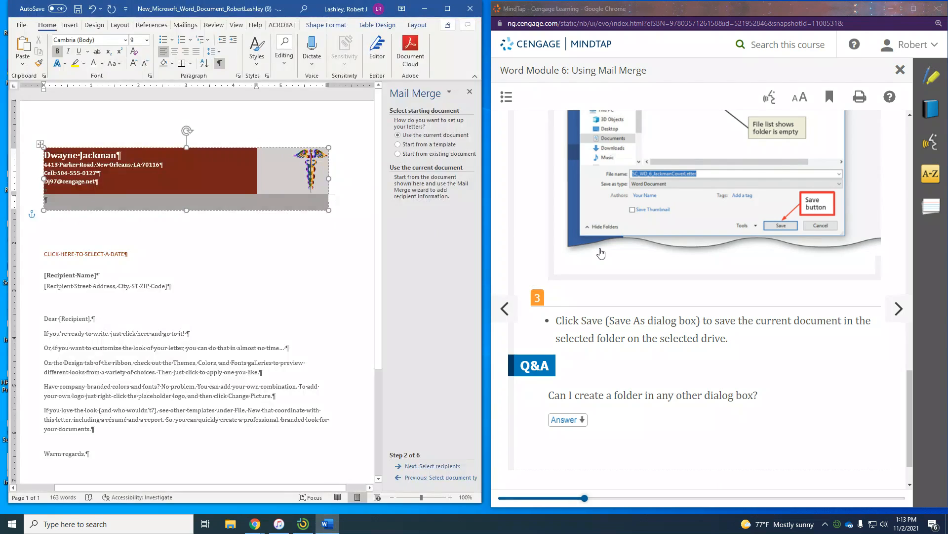
scroll(601, 253, "down", 1)
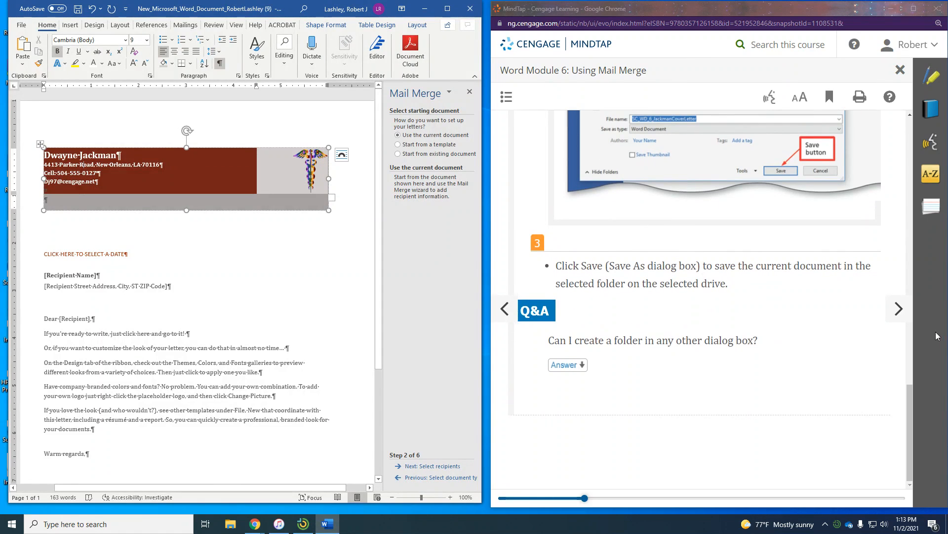
left_click(898, 311)
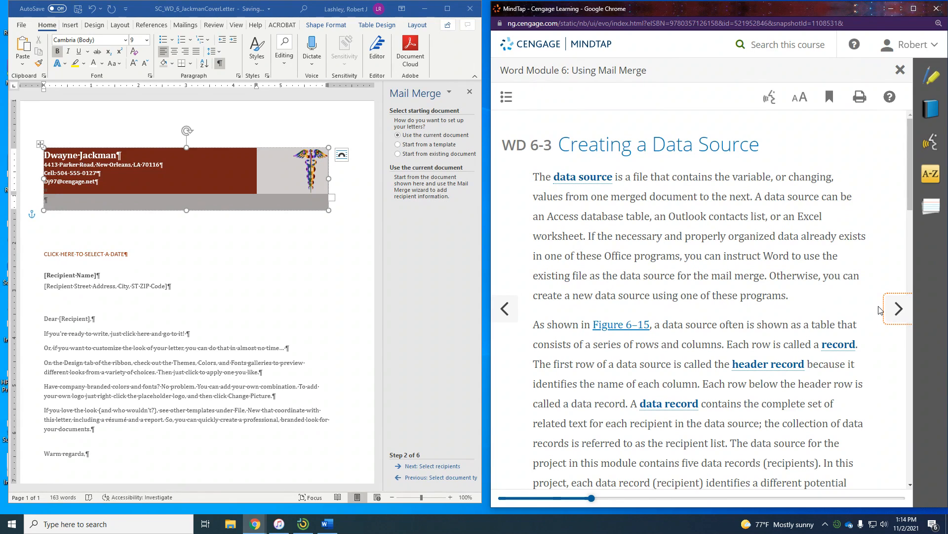
scroll(780, 328, "down", 4)
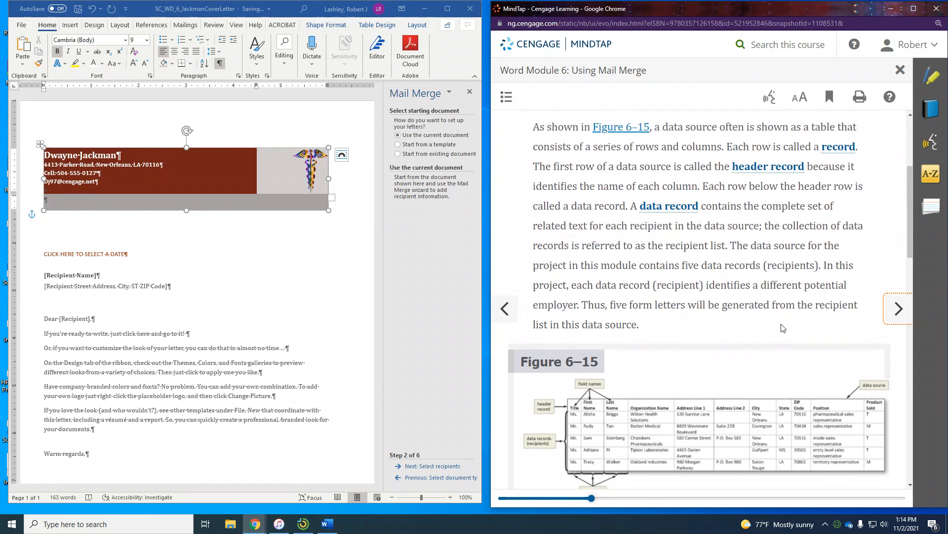
scroll(737, 339, "down", 2)
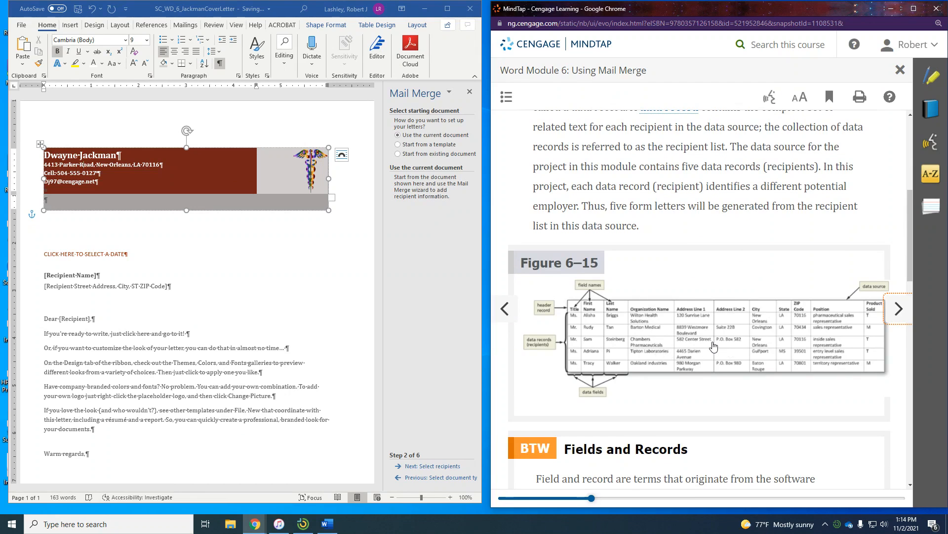
scroll(714, 346, "down", 6)
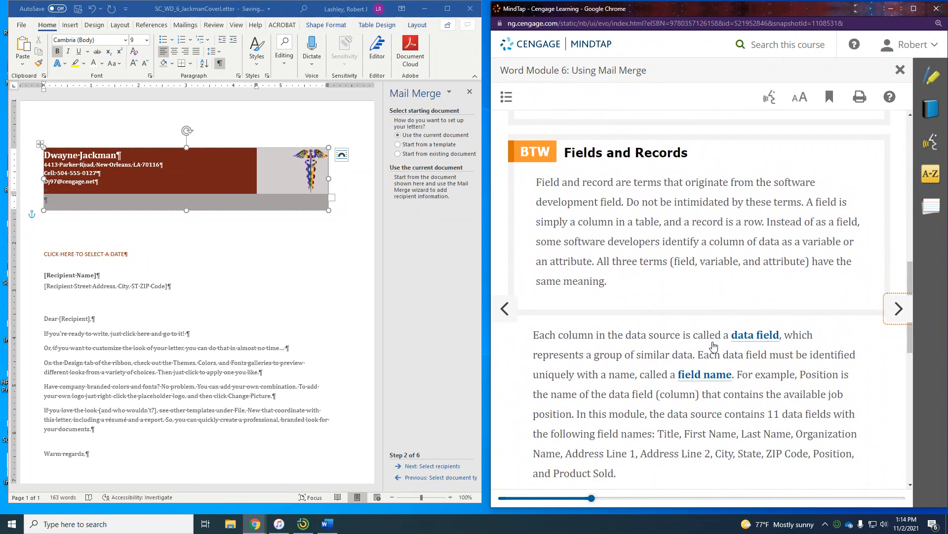
scroll(714, 346, "down", 1)
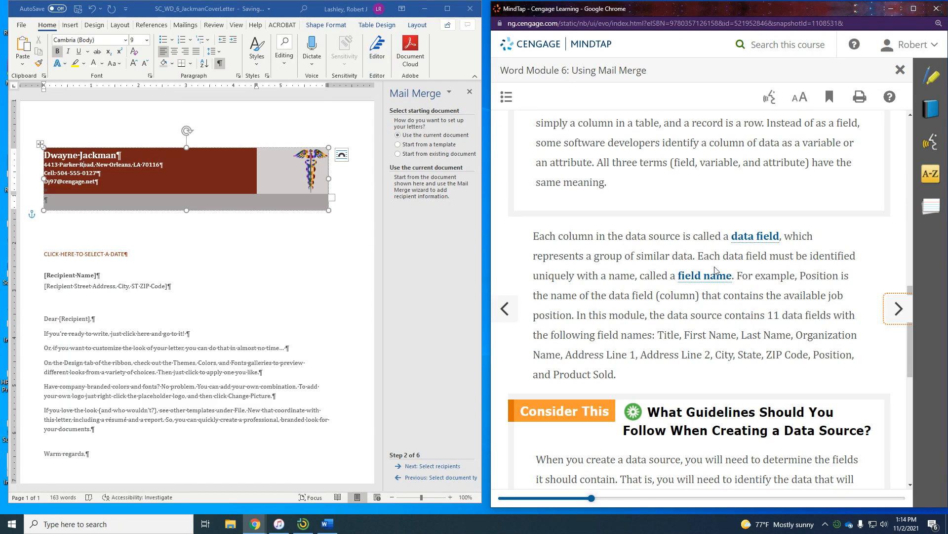
scroll(724, 280, "down", 2)
scroll(724, 281, "down", 7)
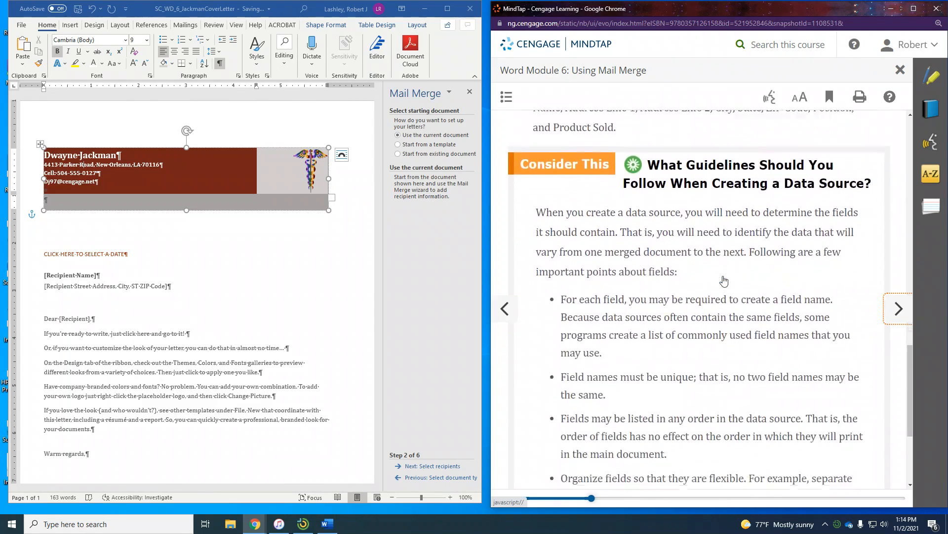
left_click(889, 307)
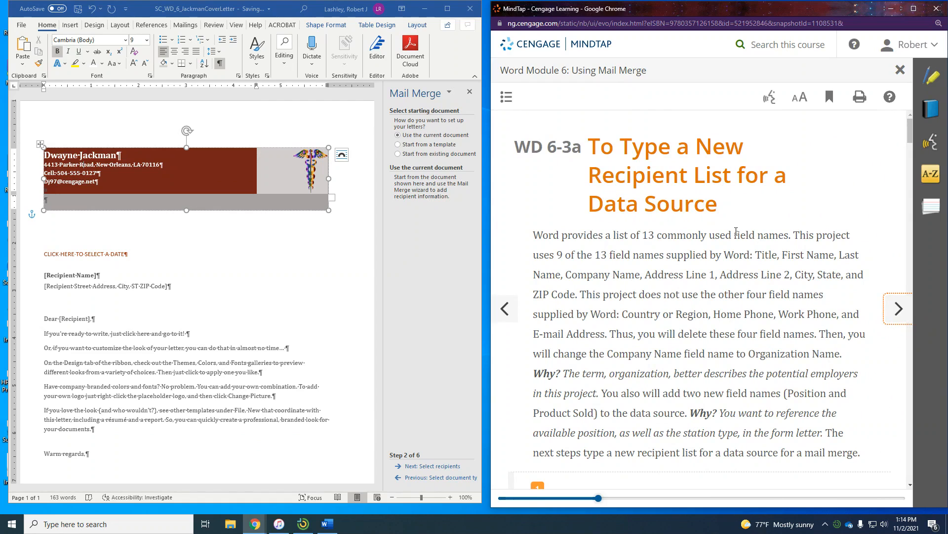
scroll(736, 231, "down", 6)
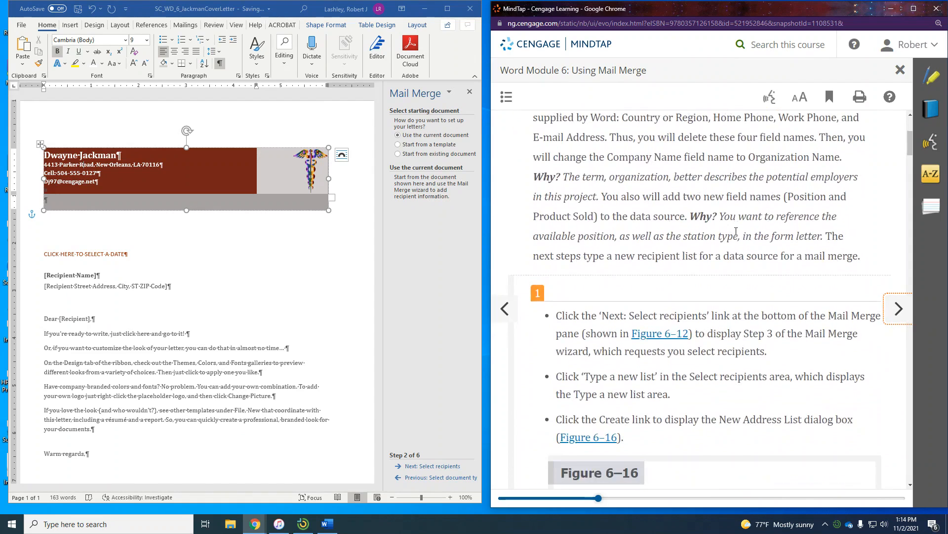
scroll(736, 231, "down", 1)
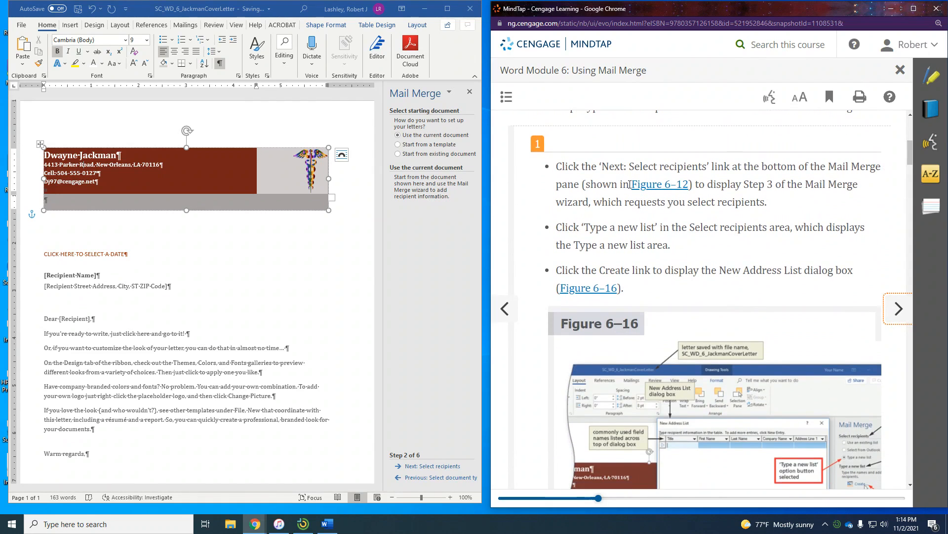
- Advance to Select recipients, choose Type a new list, and create it to open New Address List
left_click(433, 466)
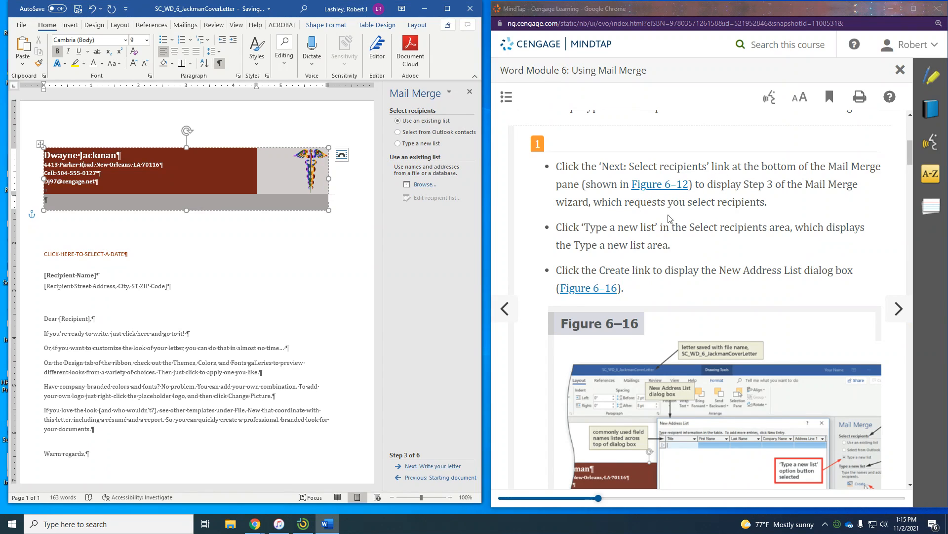
left_click(402, 147)
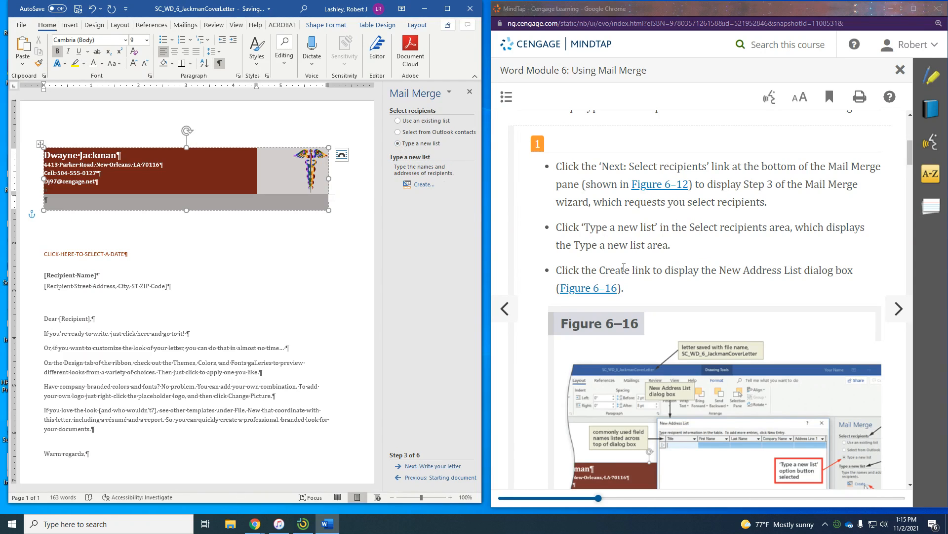
left_click(420, 182)
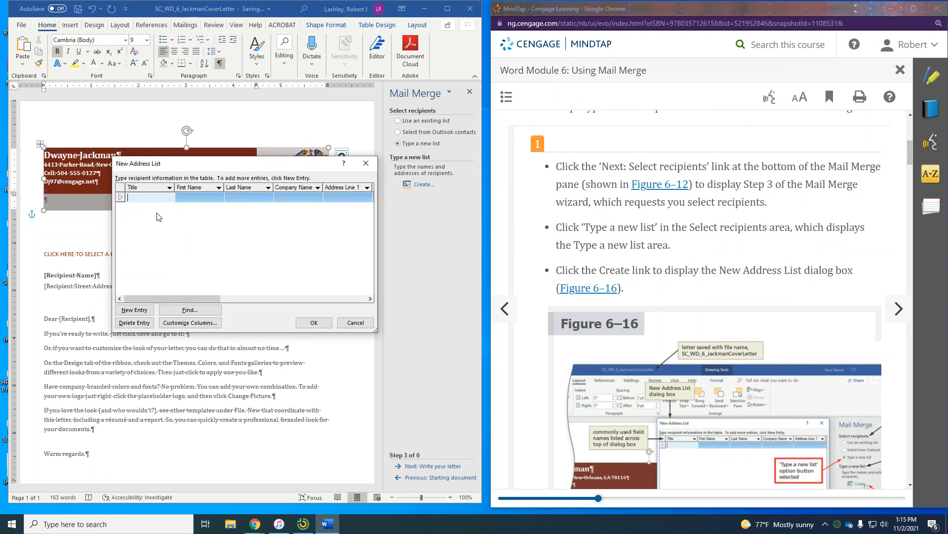
scroll(708, 323, "down", 5)
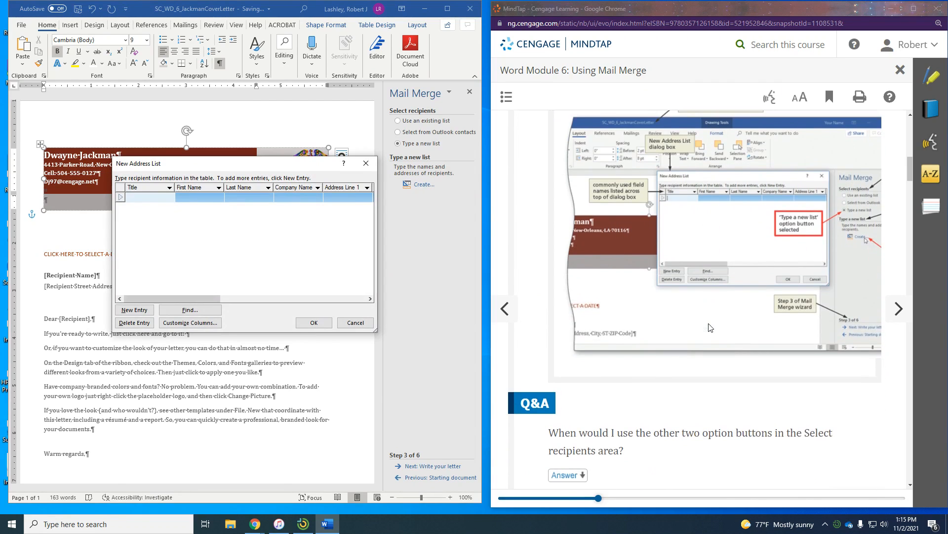
scroll(708, 328, "down", 3)
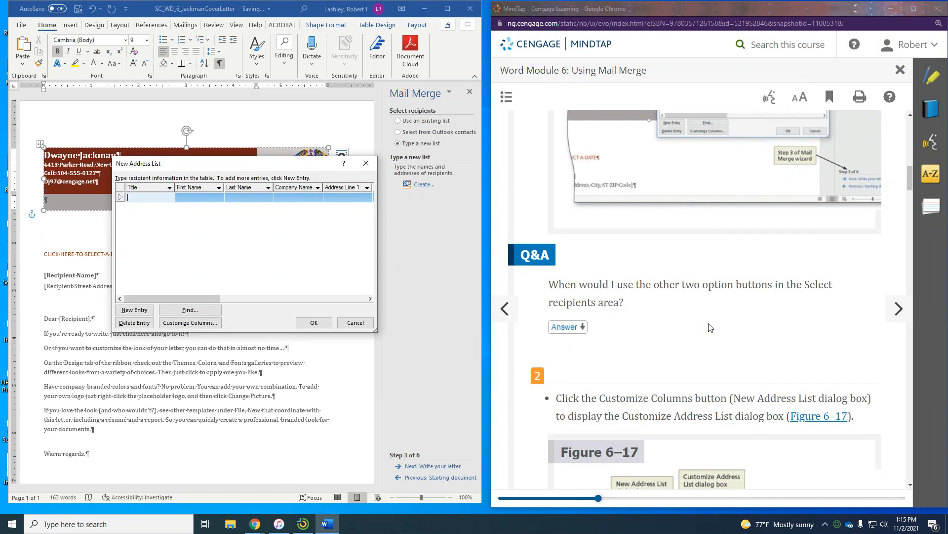
scroll(708, 328, "down", 3)
scroll(709, 327, "down", 2)
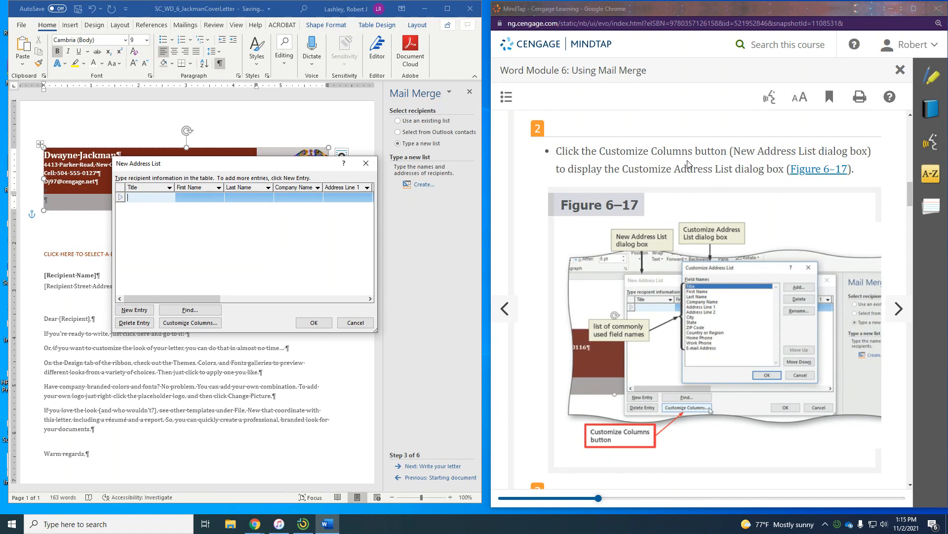
- Delete the Country or Region field from the recipient list's columns
left_click(210, 326)
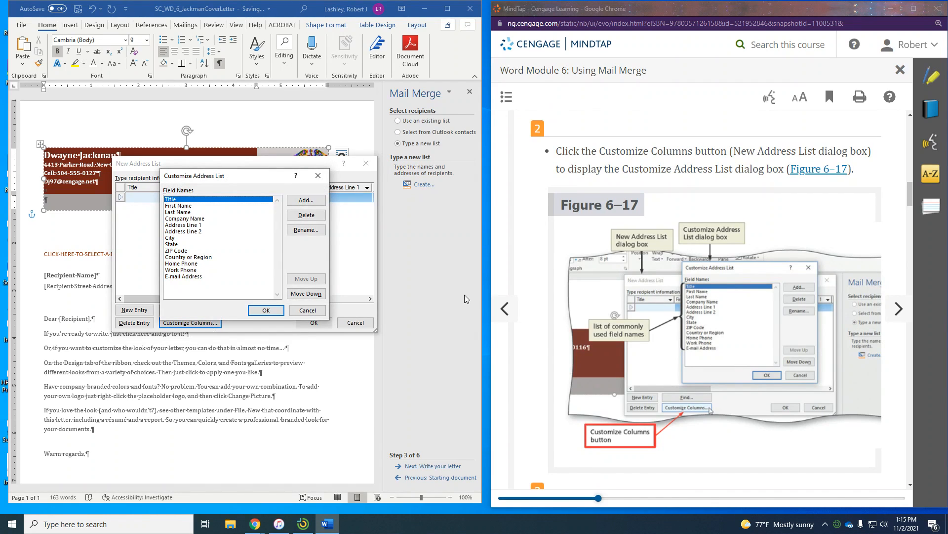
scroll(502, 288, "down", 3)
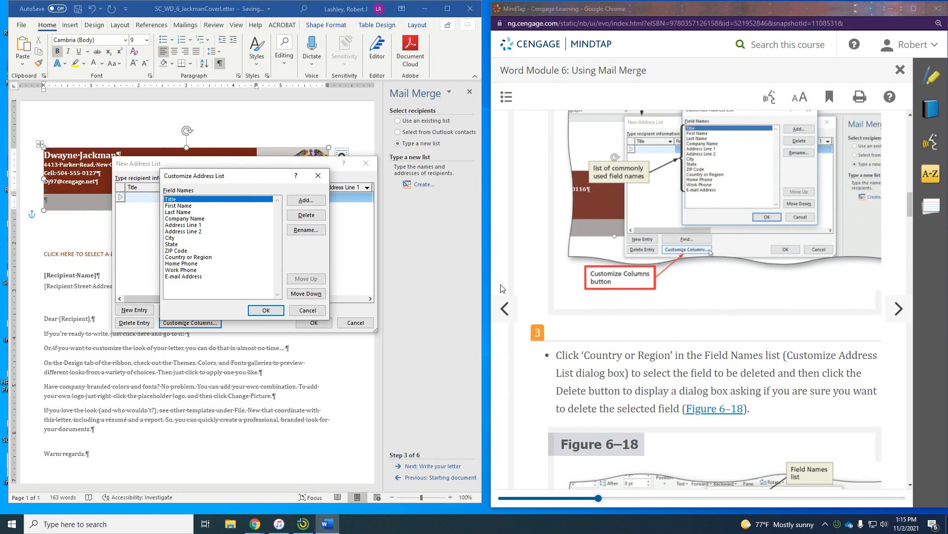
scroll(502, 288, "down", 1)
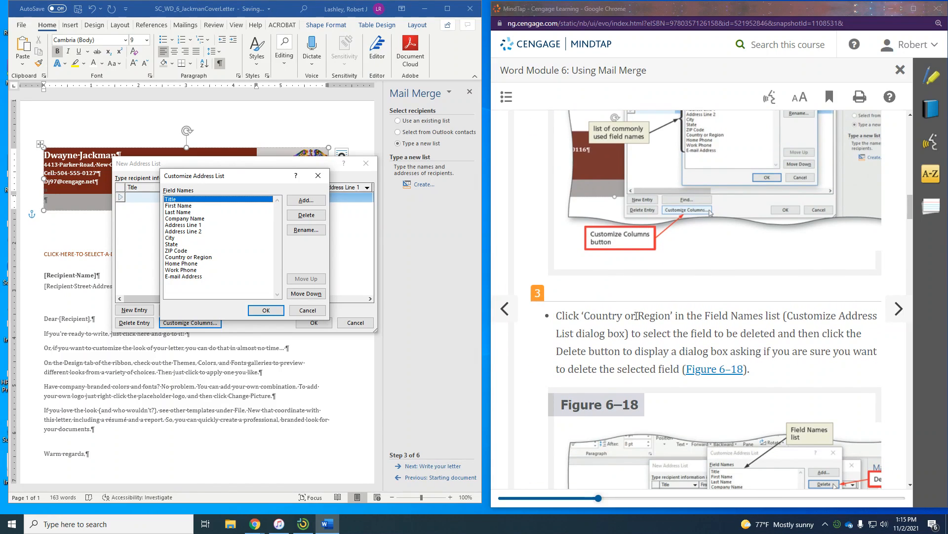
left_click(200, 257)
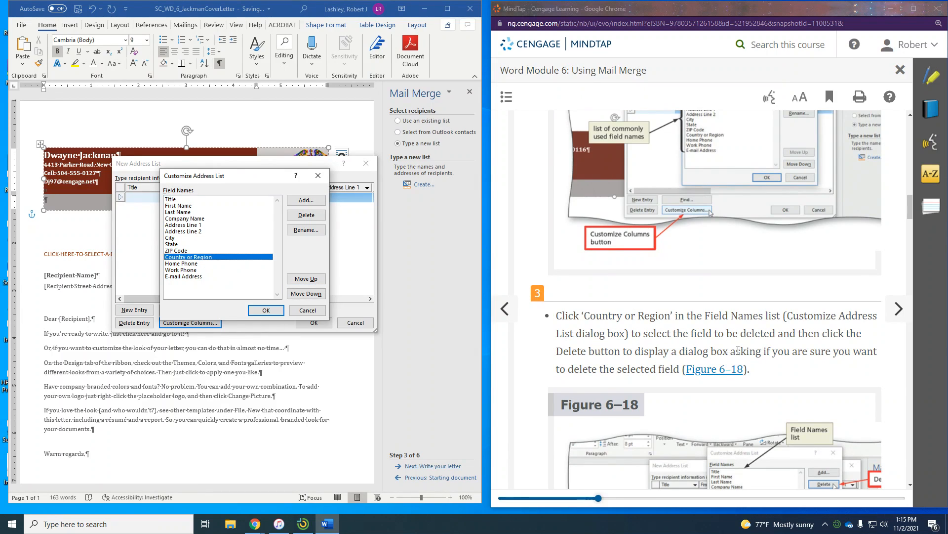
scroll(731, 340, "down", 1)
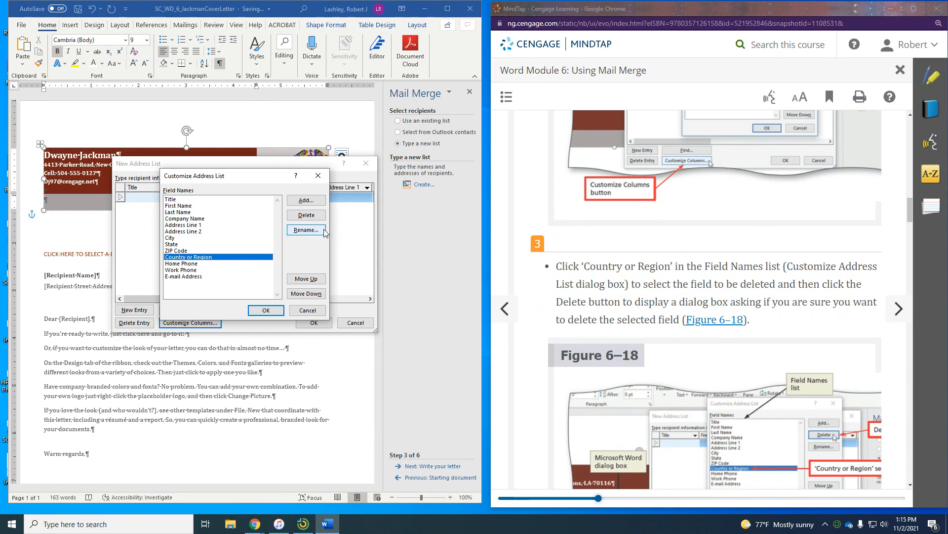
left_click(308, 217)
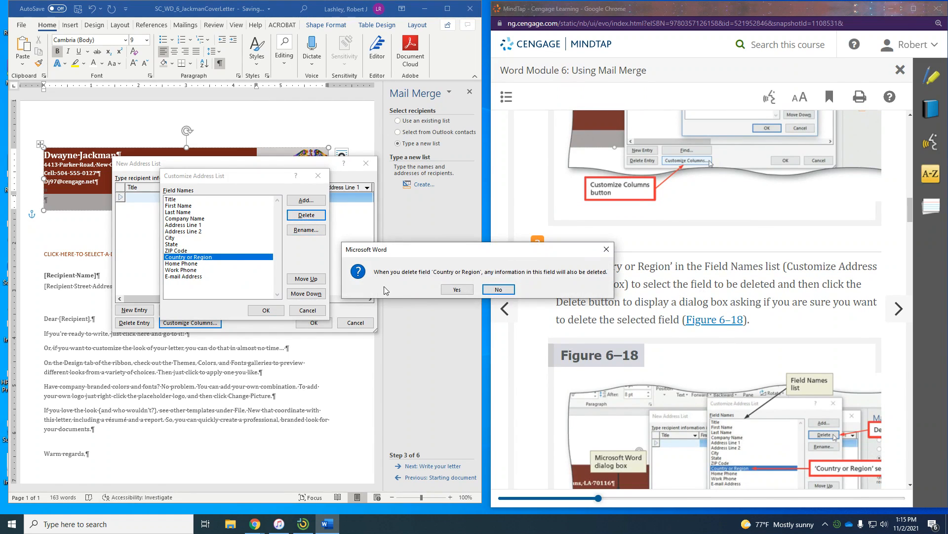
left_click(449, 291)
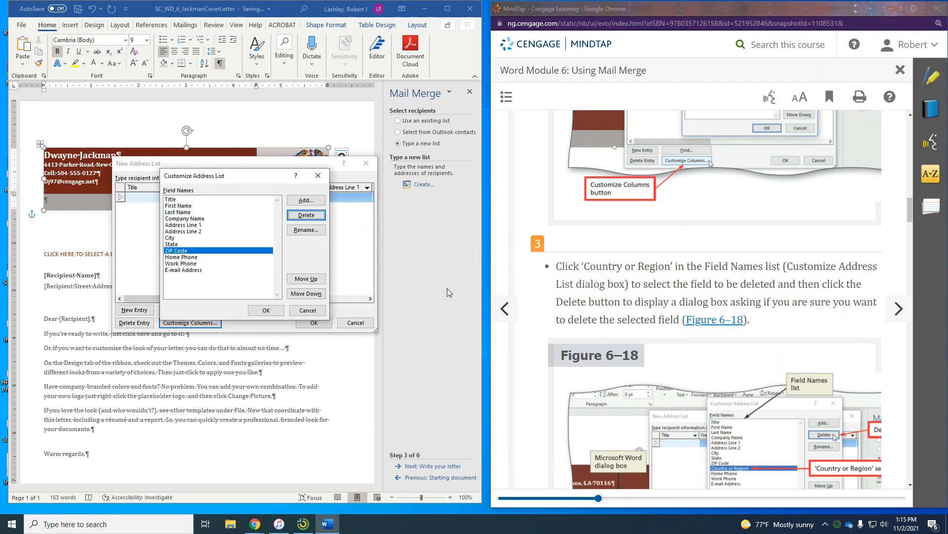
- Delete the Home Phone, Work Phone and E-mail Address fields as well
scroll(687, 301, "down", 1)
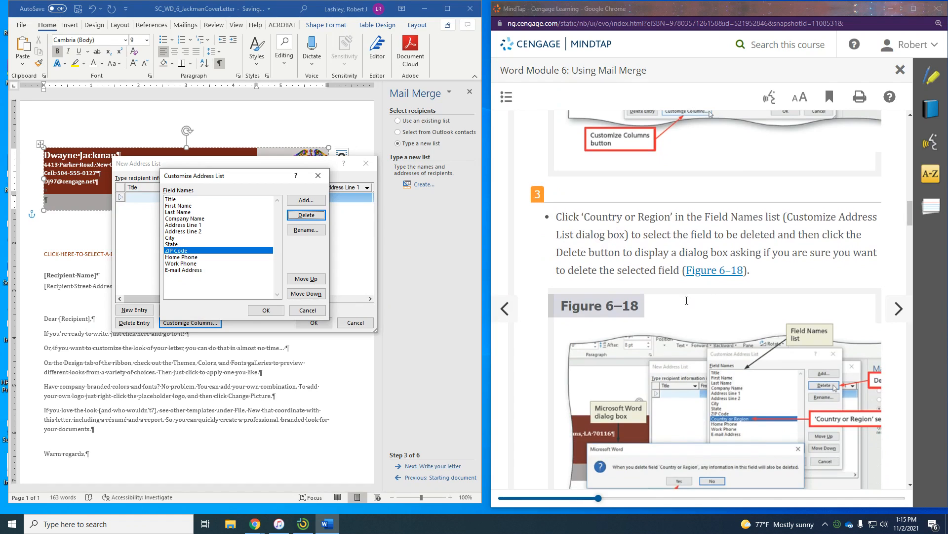
scroll(687, 302, "down", 3)
scroll(687, 303, "down", 3)
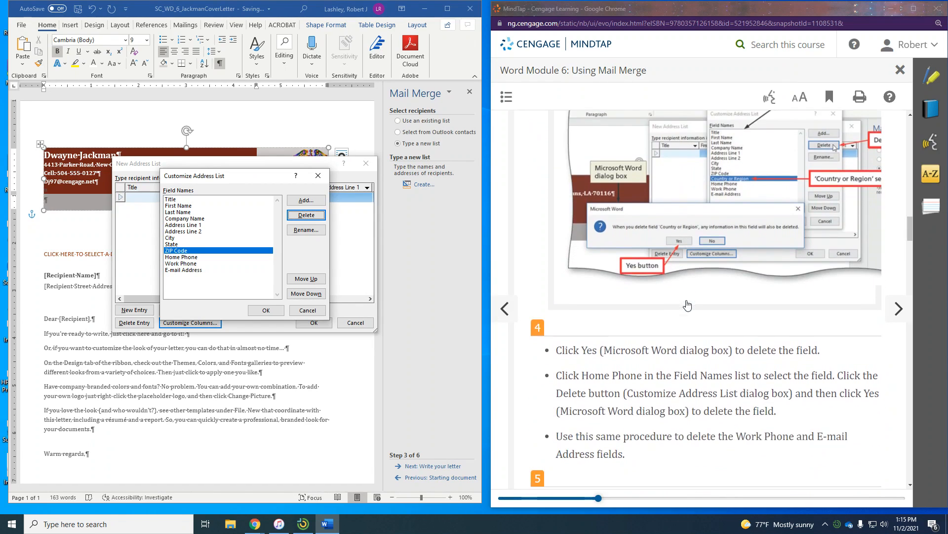
scroll(781, 308, "down", 2)
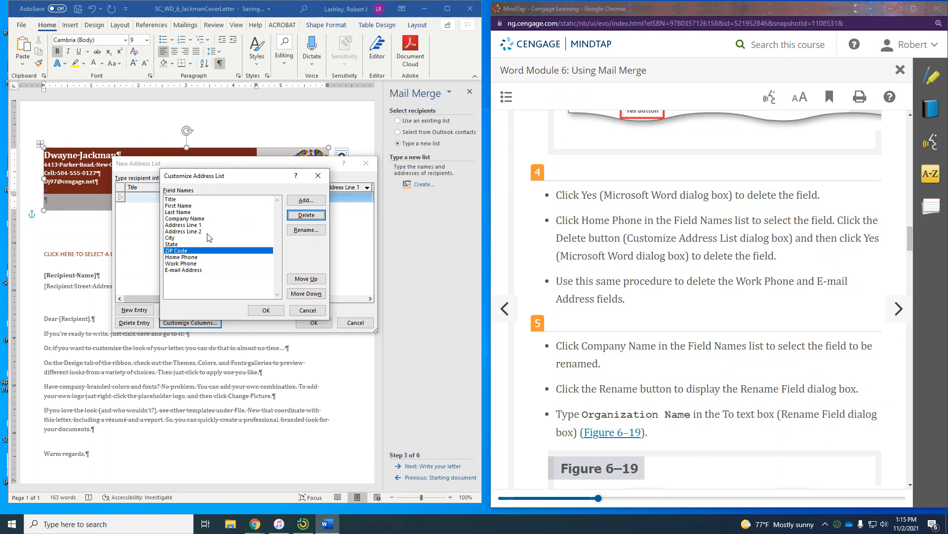
left_click(184, 257)
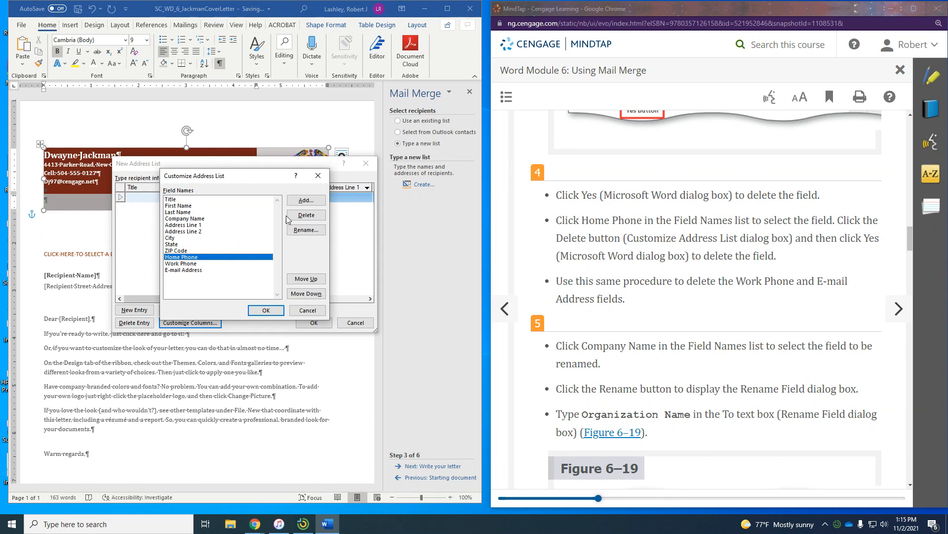
left_click(299, 215)
left_click(457, 290)
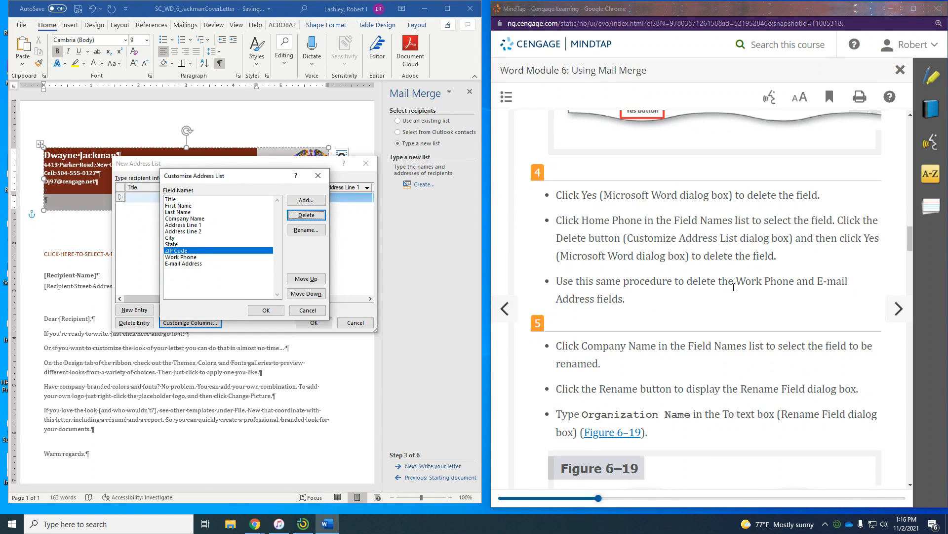
left_click(169, 258)
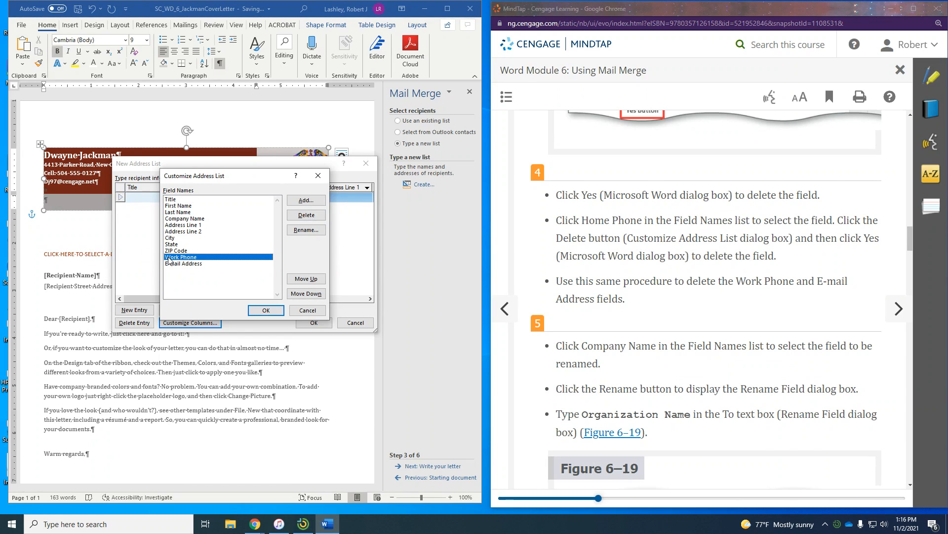
left_click(319, 215)
left_click(458, 291)
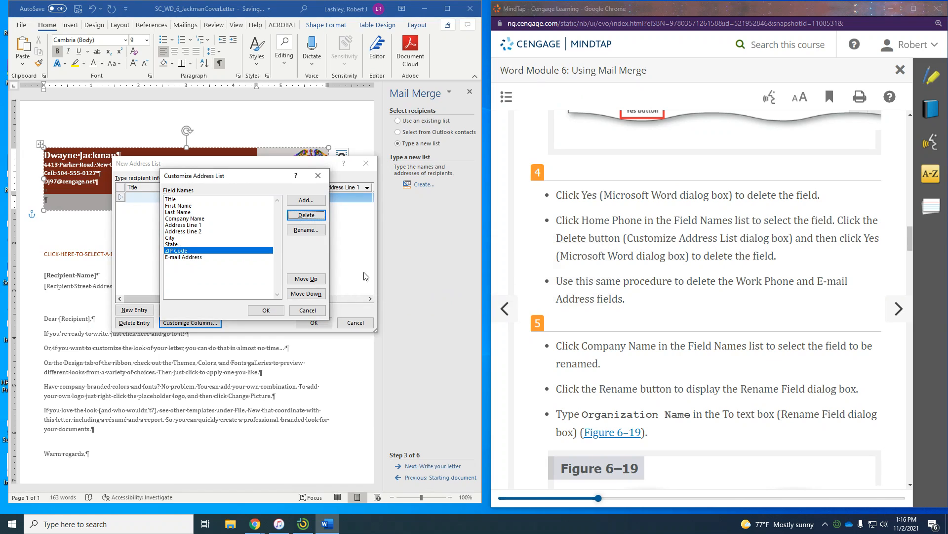
left_click(205, 258)
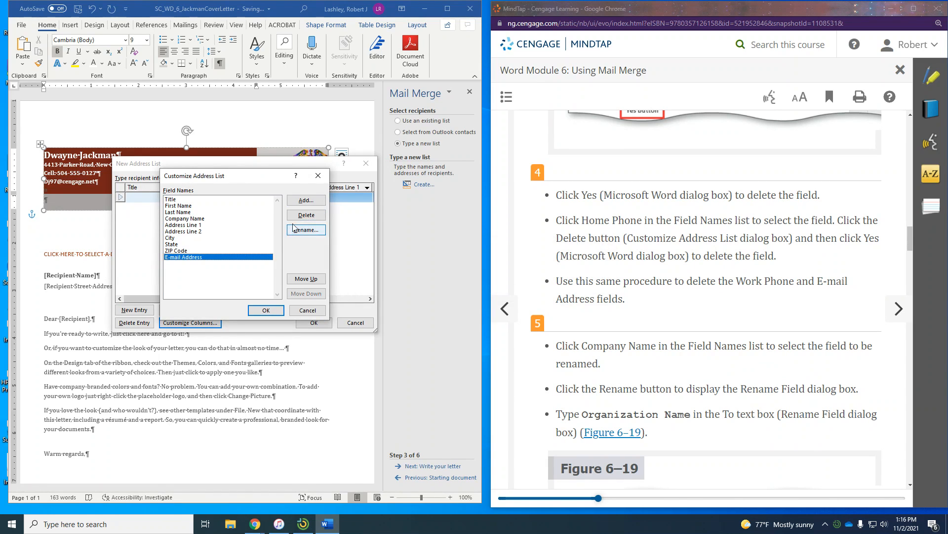
left_click(306, 214)
left_click(471, 291)
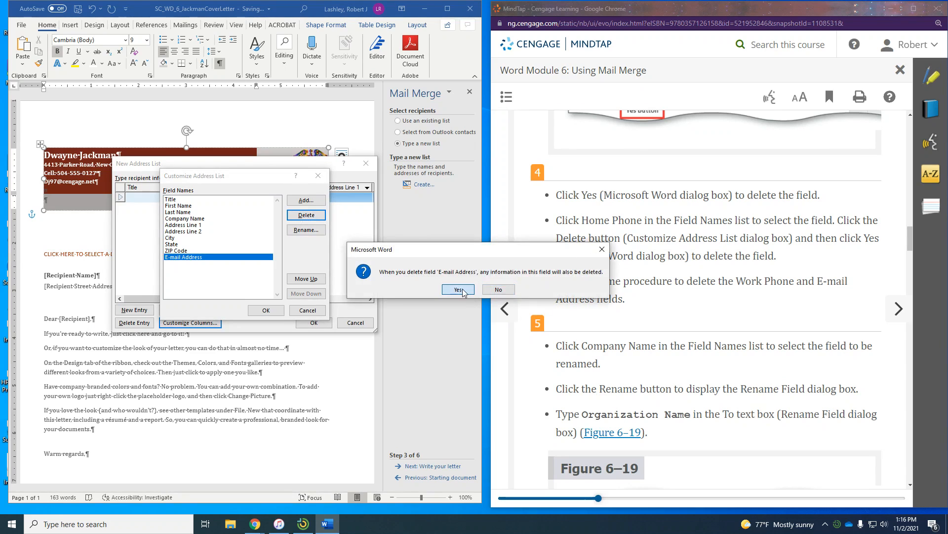
scroll(660, 341, "down", 1)
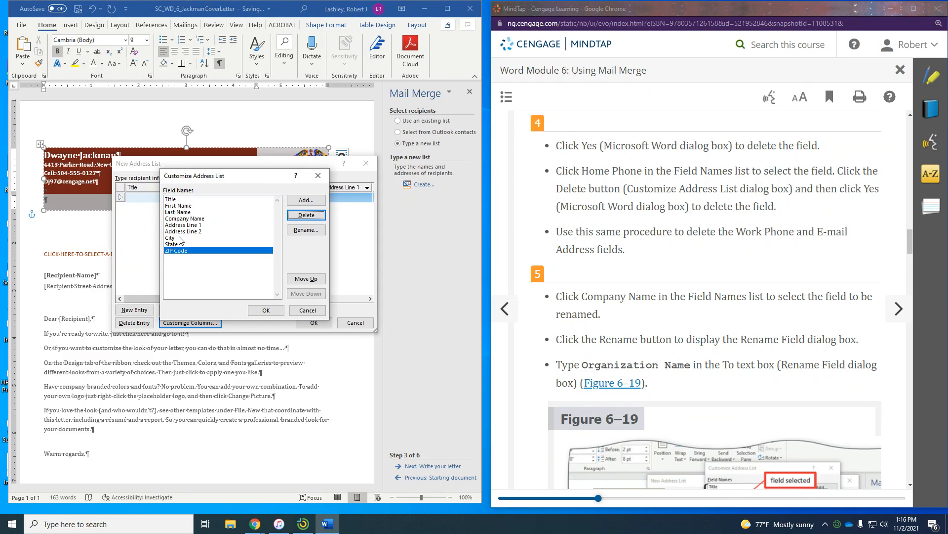
left_click(184, 219)
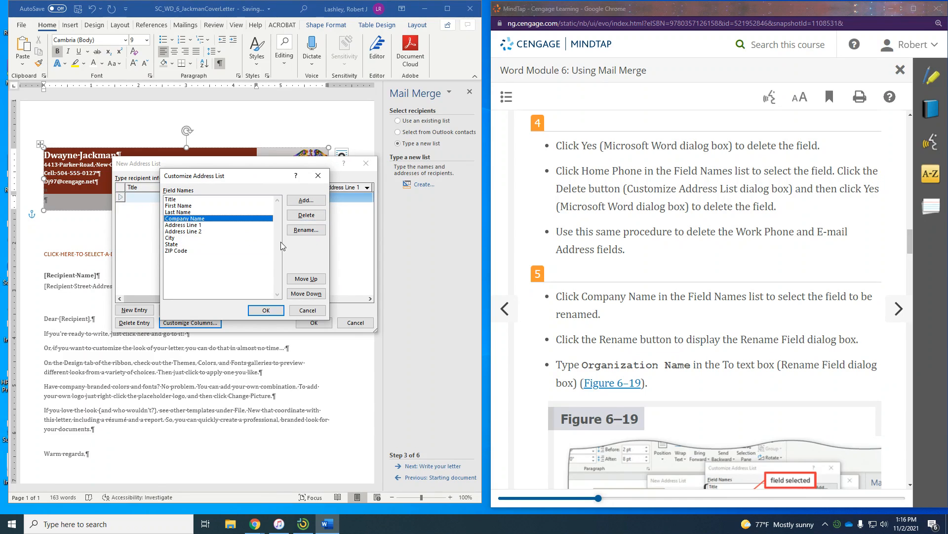
- Use Rename to change the Company Name field's label to Organization Name
left_click(306, 231)
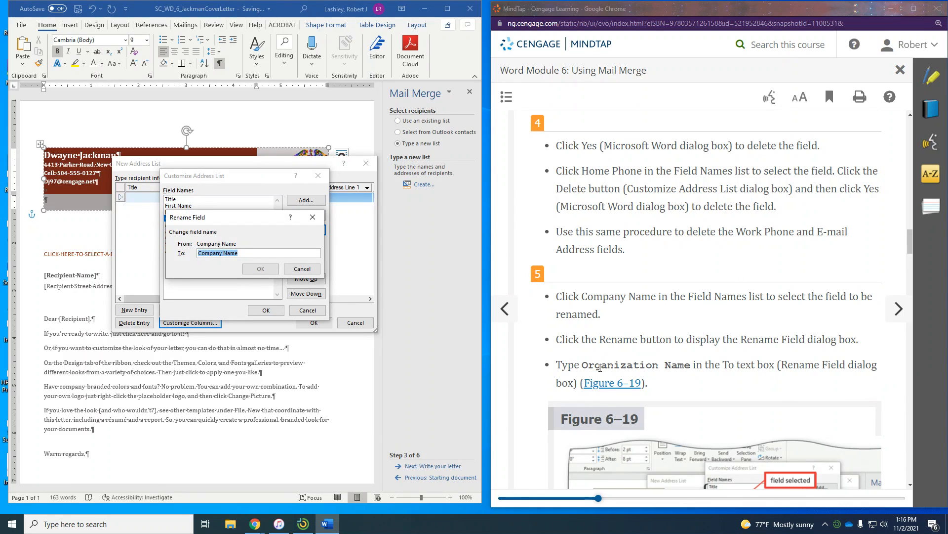
type("Organ")
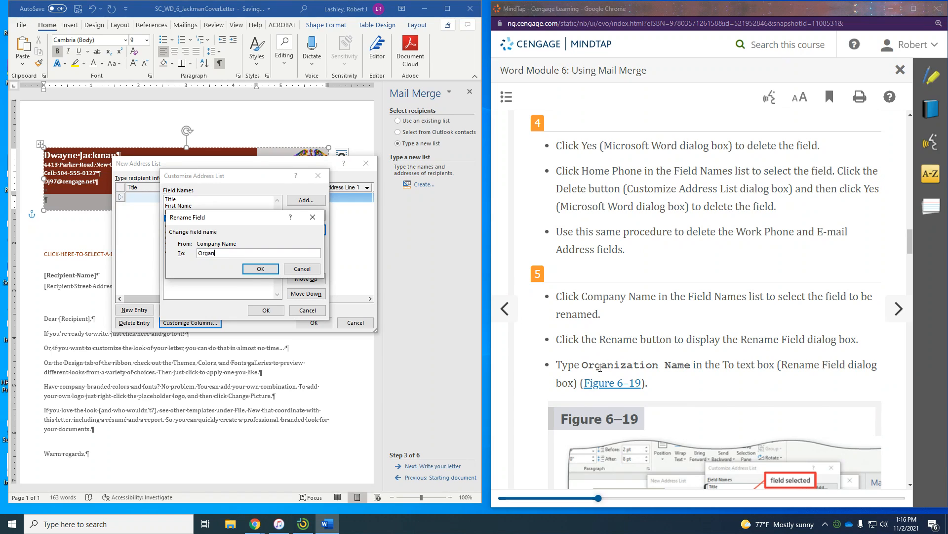
type("ization Name")
scroll(789, 345, "down", 7)
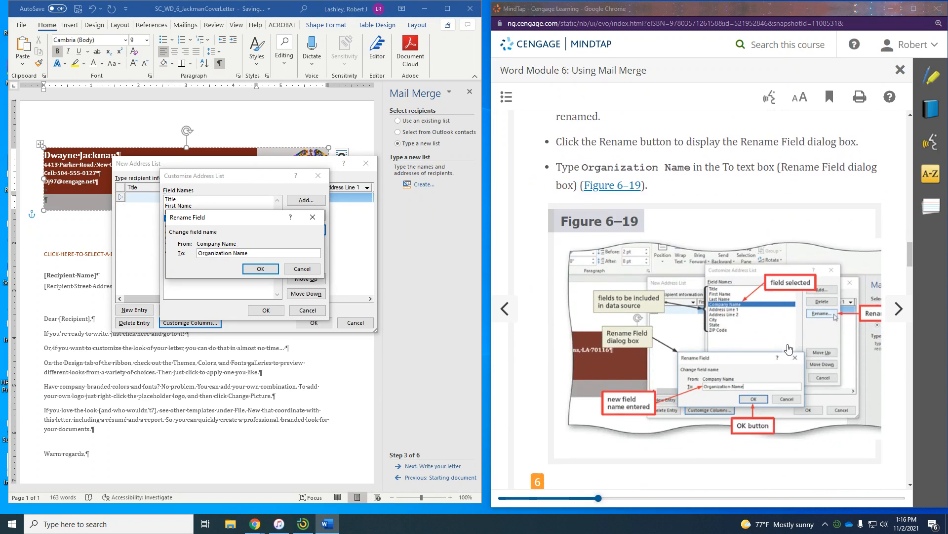
scroll(788, 349, "down", 1)
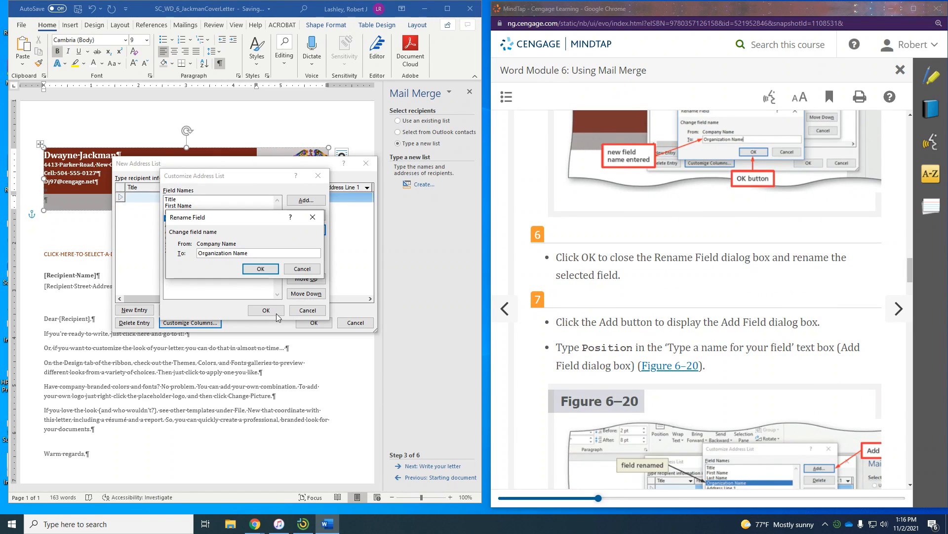
left_click(257, 269)
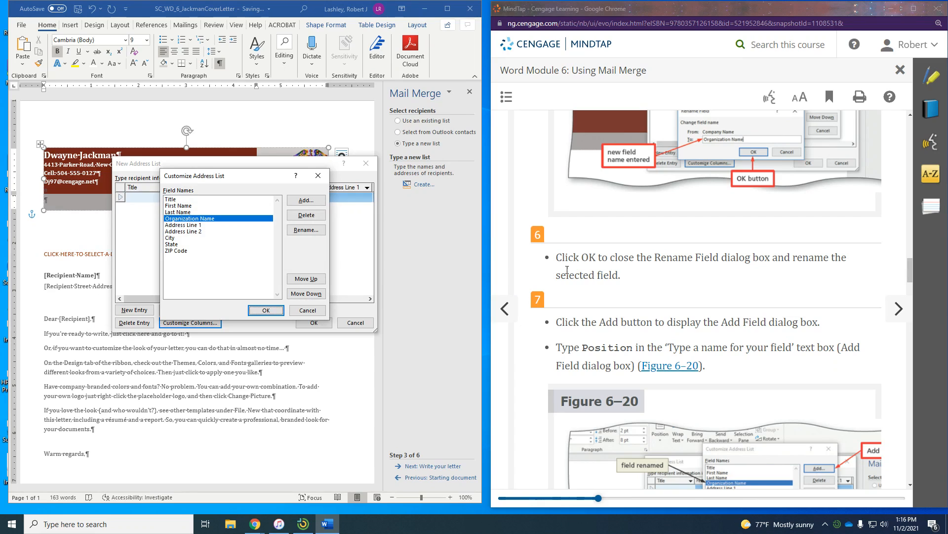
scroll(629, 281, "down", 1)
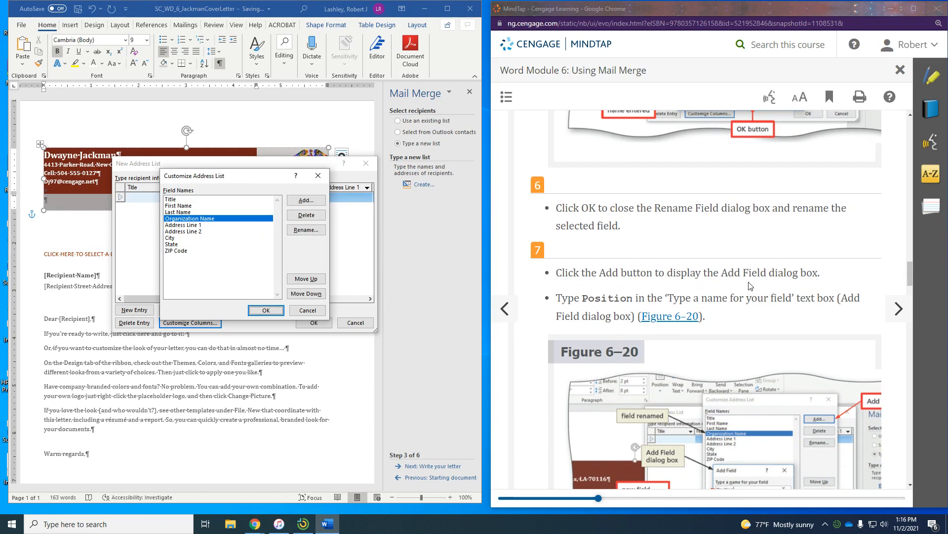
- Add a field named Position directly after Organization Name
left_click(308, 204)
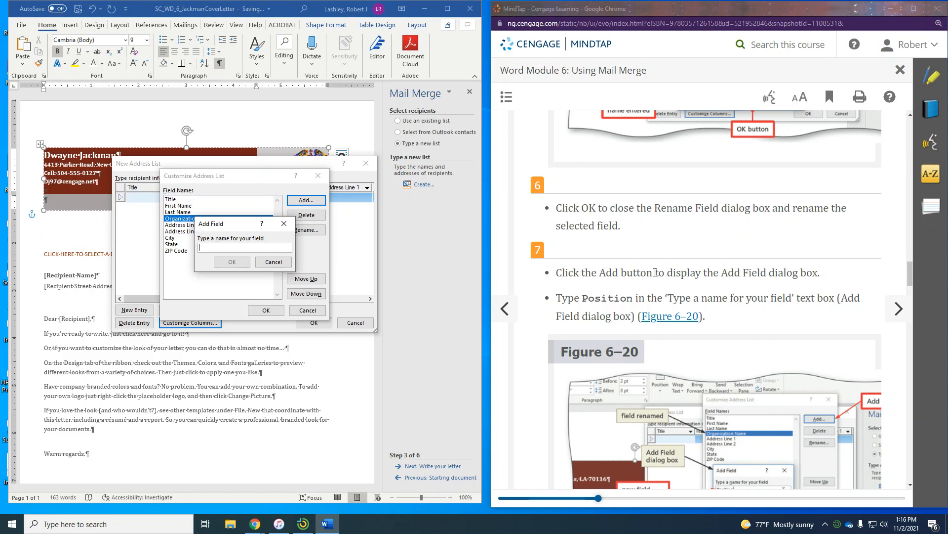
scroll(655, 272, "down", 1)
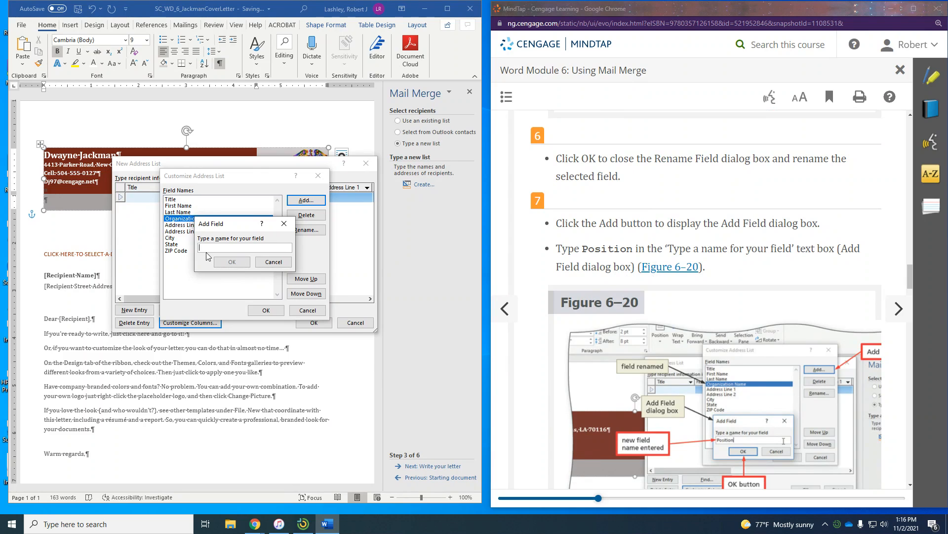
type("Position")
scroll(617, 324, "down", 4)
scroll(857, 328, "down", 1)
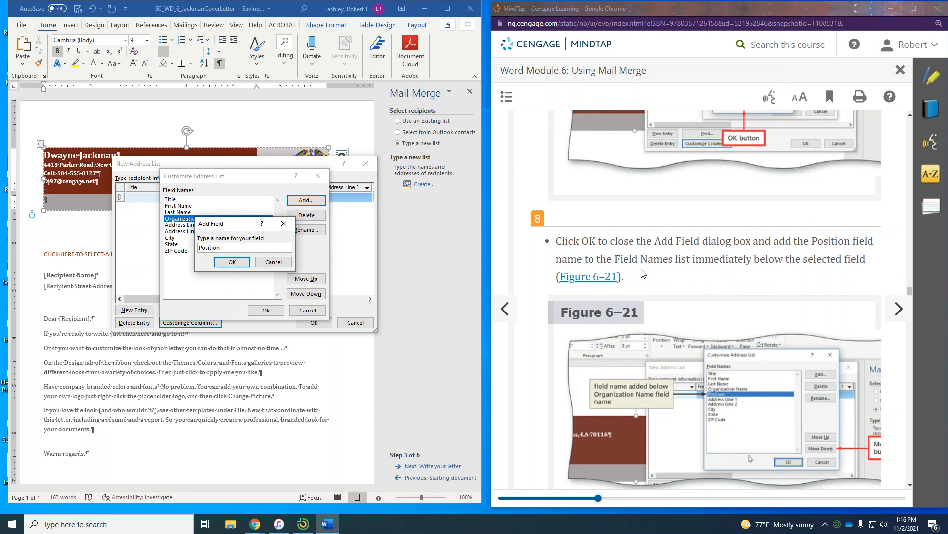
left_click(223, 262)
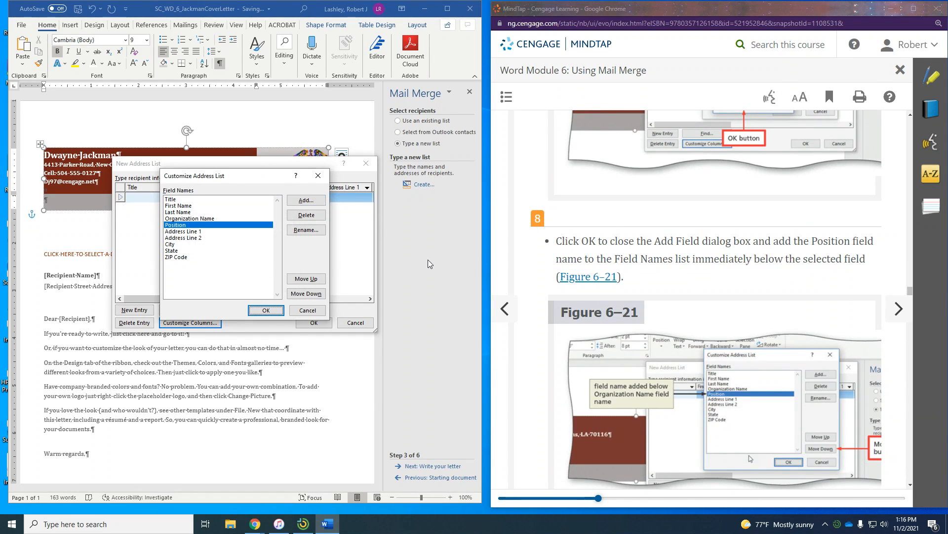
scroll(777, 302, "down", 2)
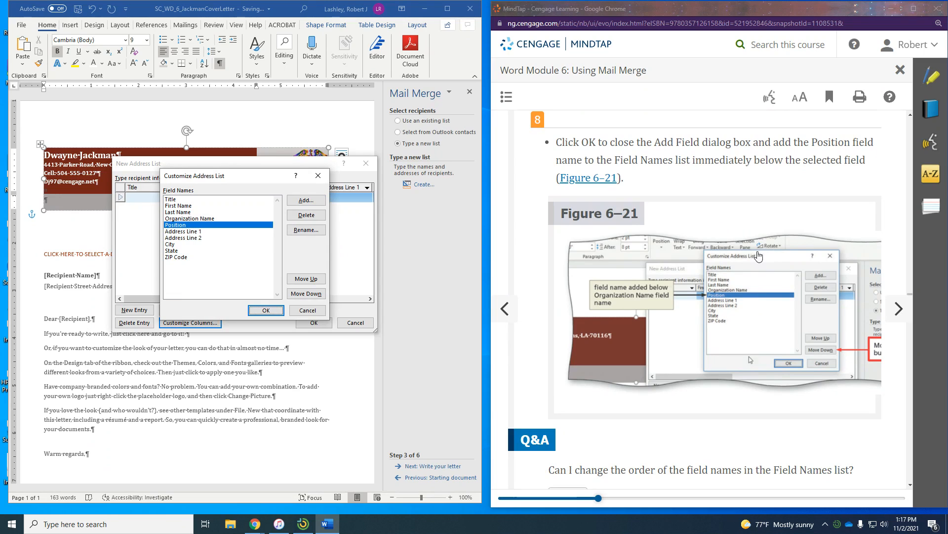
scroll(758, 266, "down", 3)
scroll(759, 267, "down", 2)
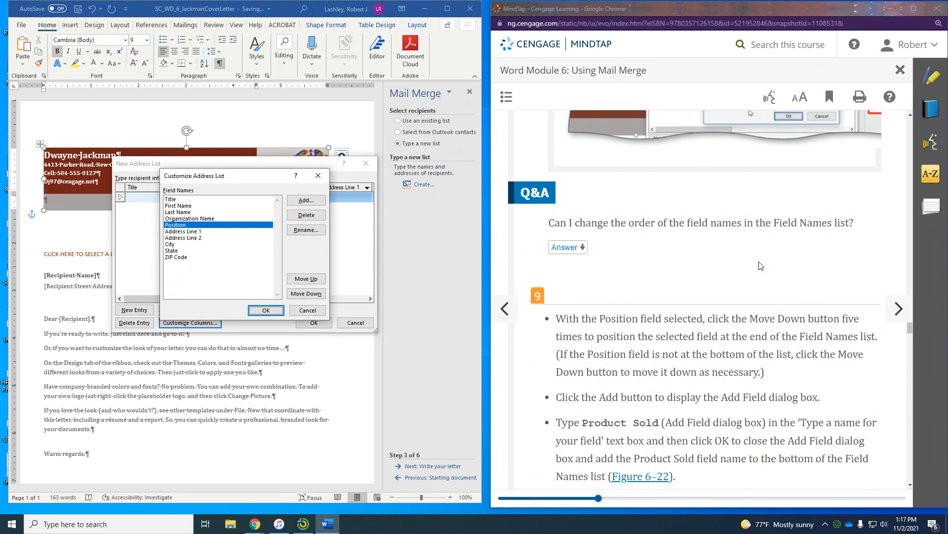
scroll(759, 267, "down", 1)
scroll(705, 264, "down", 3)
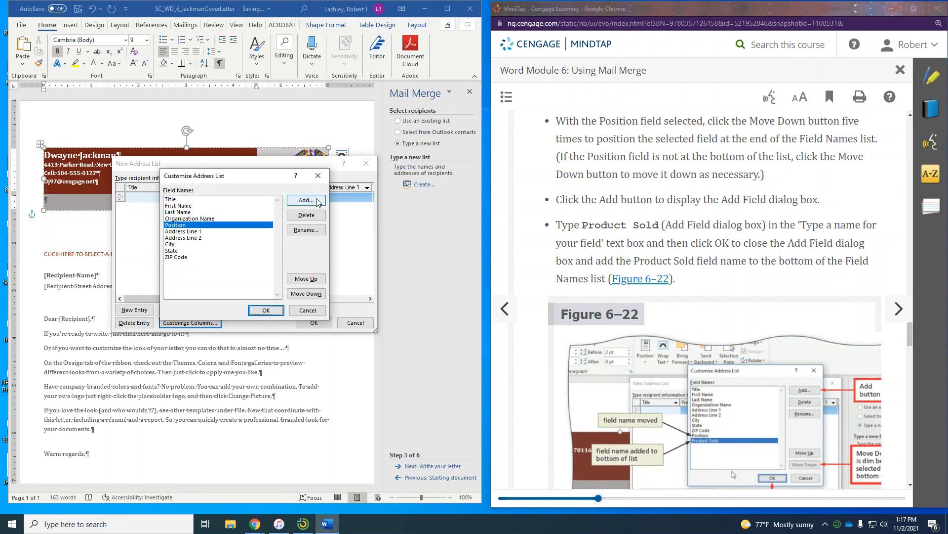
- Move the Position field down five places so it follows ZIP Code
left_click(172, 226)
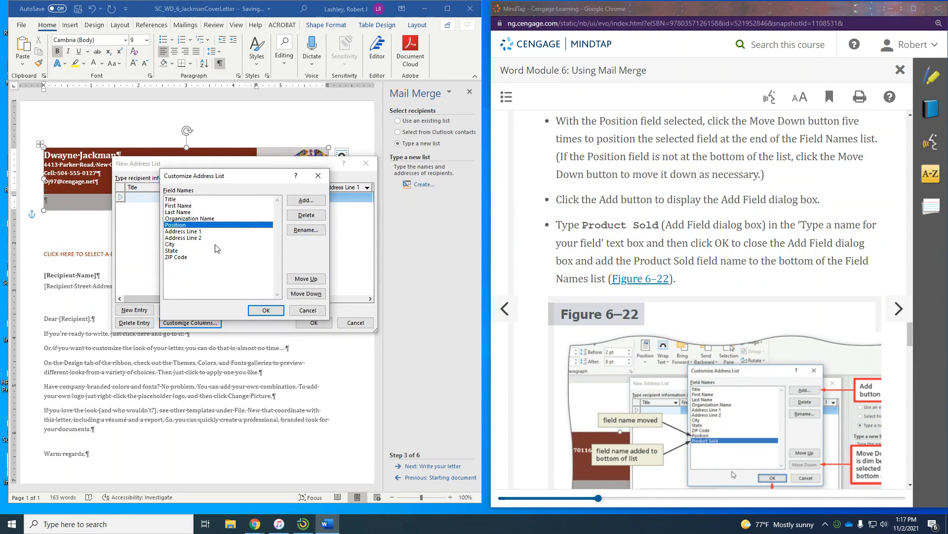
left_click(301, 293)
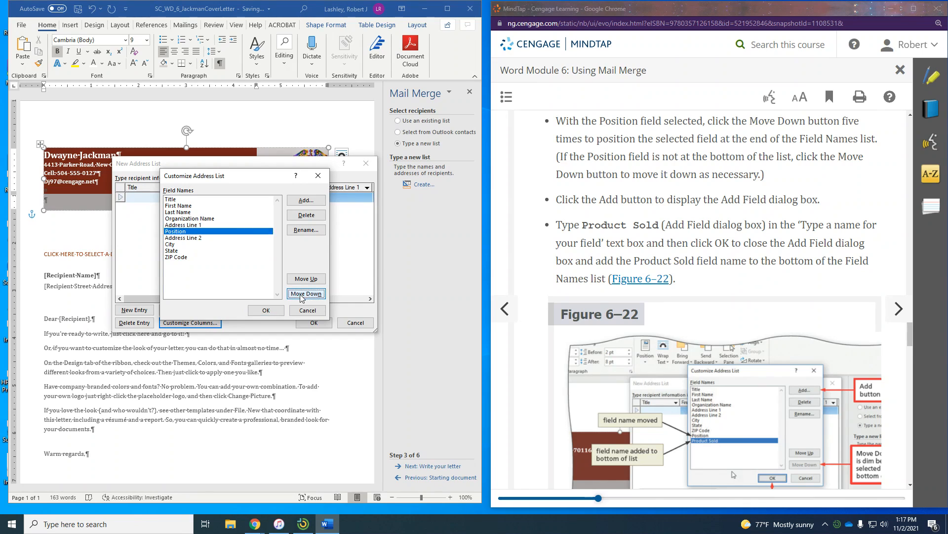
left_click(301, 294)
left_click(301, 293)
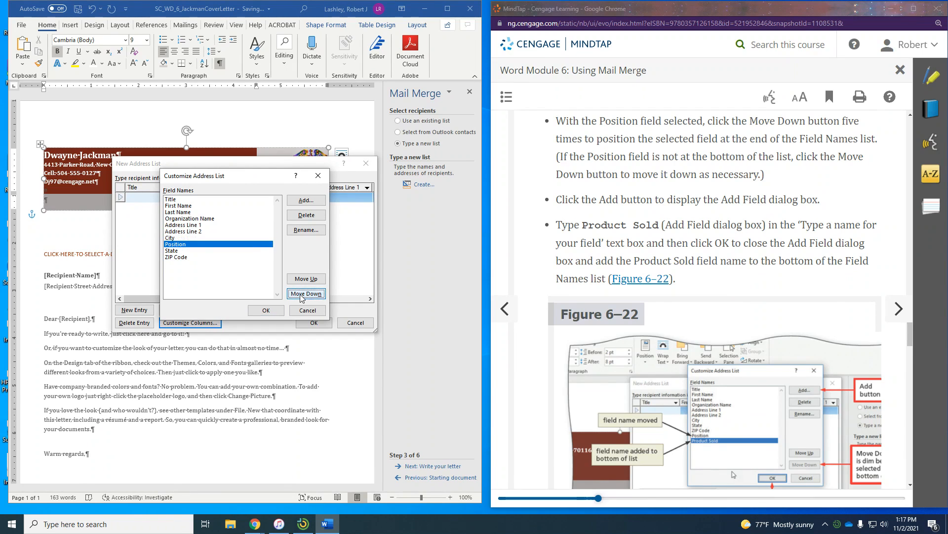
left_click(301, 293)
left_click(301, 293)
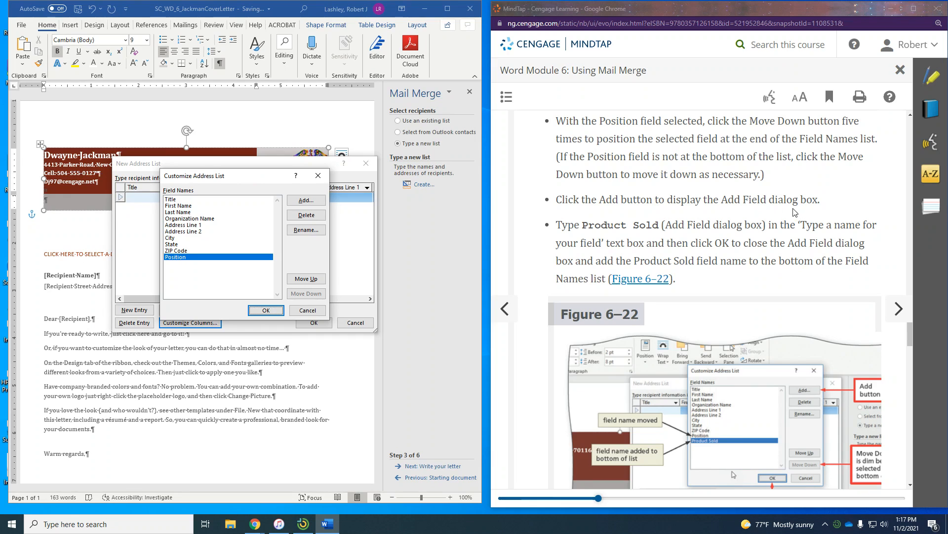
- Add a Product Sold field at the end of the field list
left_click(308, 200)
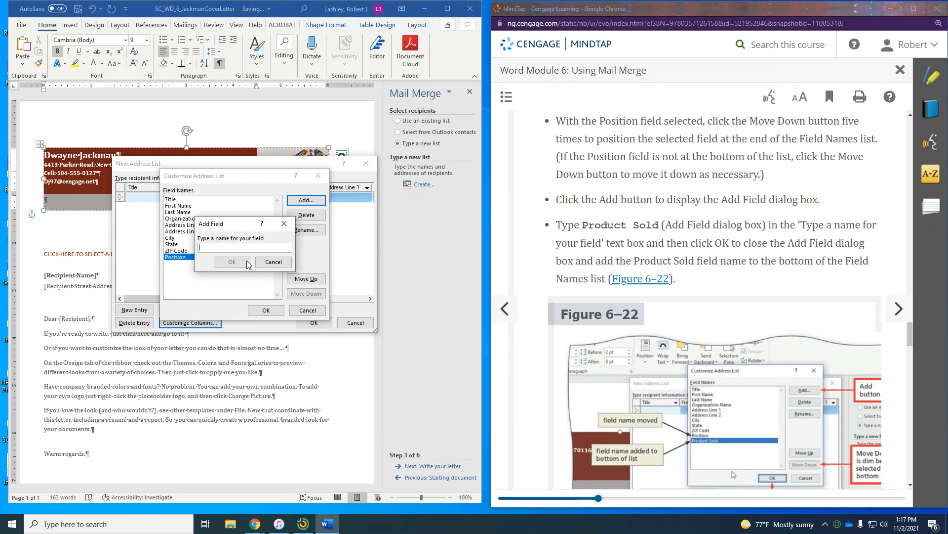
type("Product")
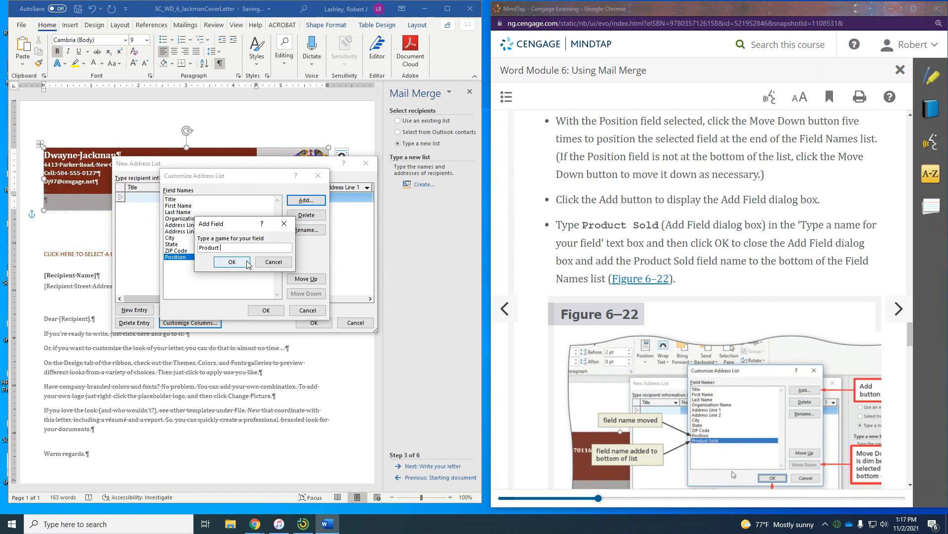
type(" Sold")
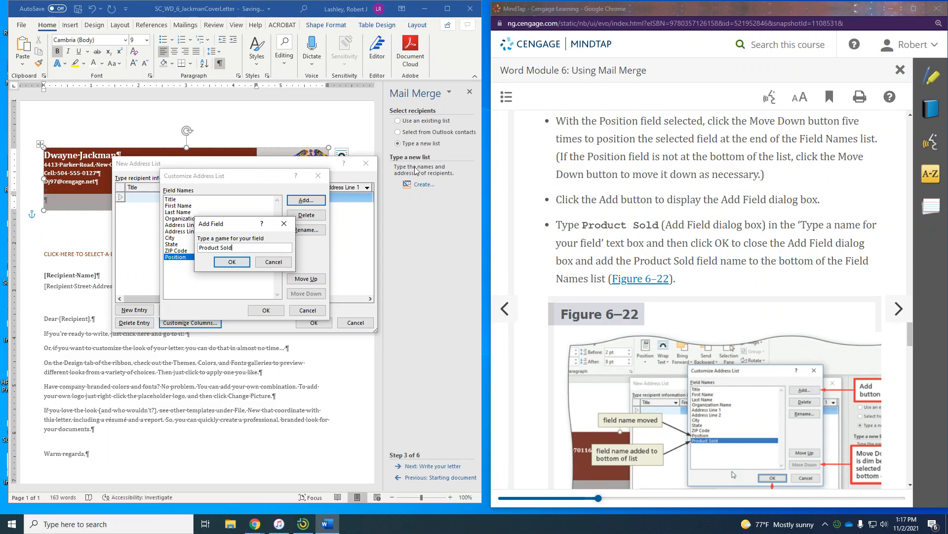
scroll(773, 275, "down", 6)
scroll(773, 280, "down", 4)
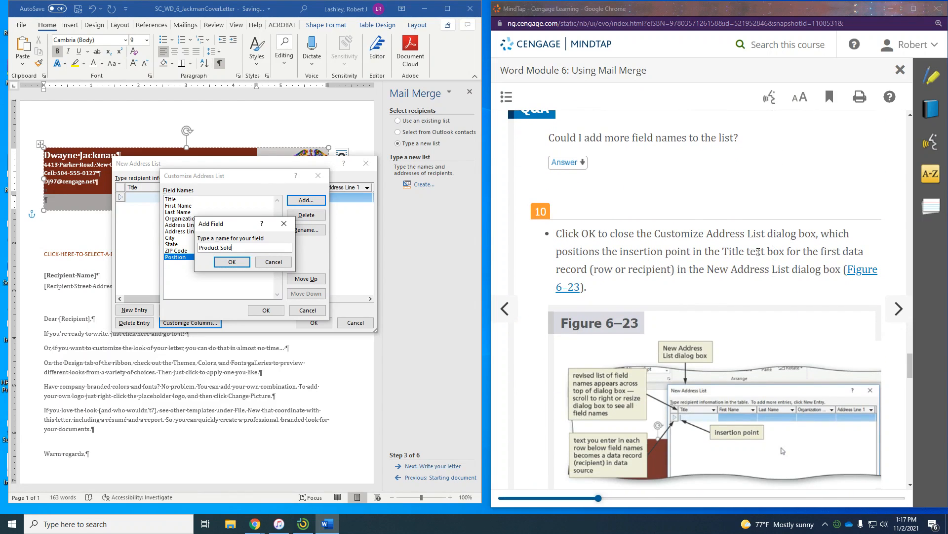
scroll(758, 252, "down", 1)
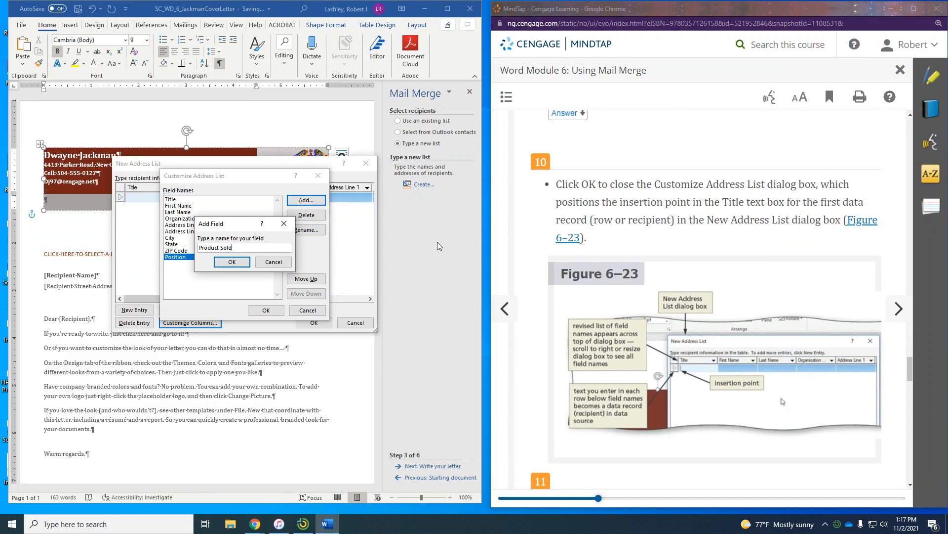
scroll(690, 223, "up", 7)
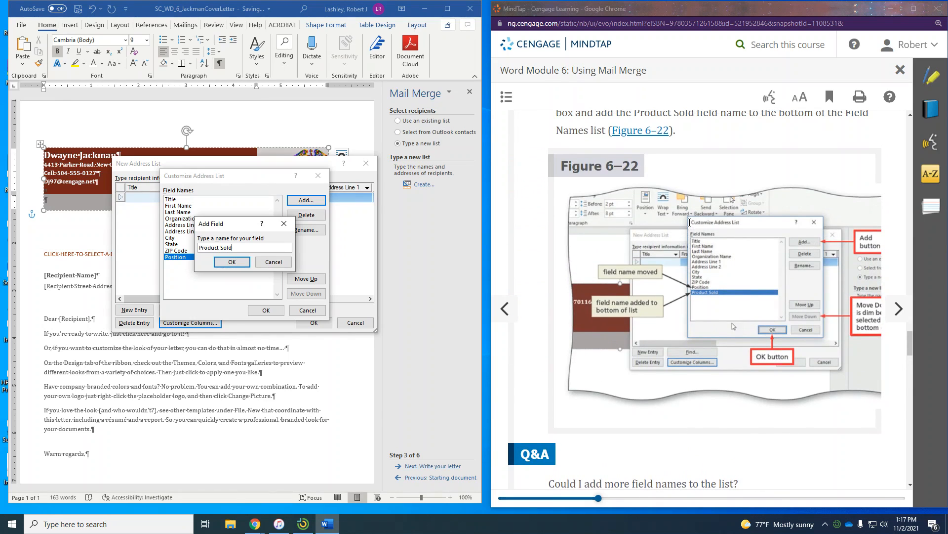
scroll(690, 223, "up", 1)
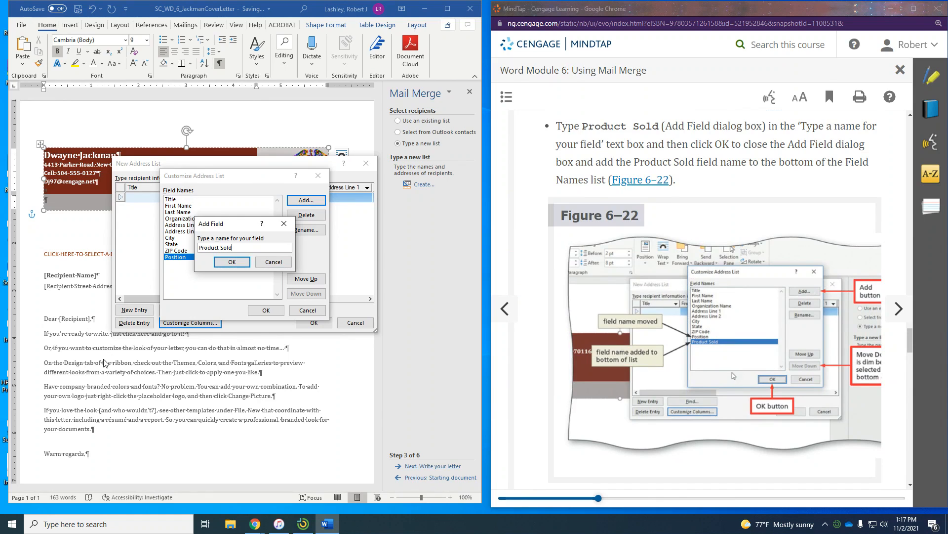
left_click(232, 261)
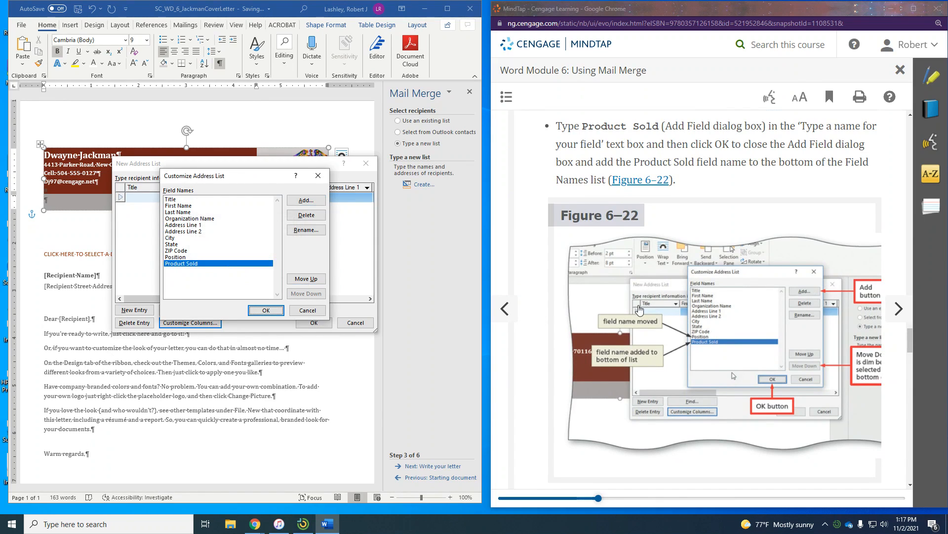
scroll(640, 310, "down", 8)
scroll(640, 310, "down", 1)
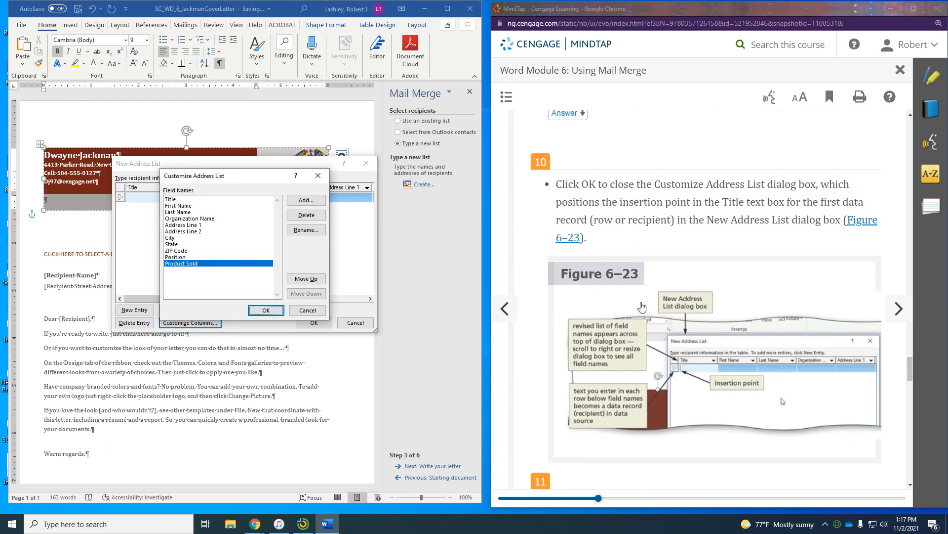
- Enter the first recipient's first and last name, organization Wilton Health Solutions, and street address
left_click(264, 310)
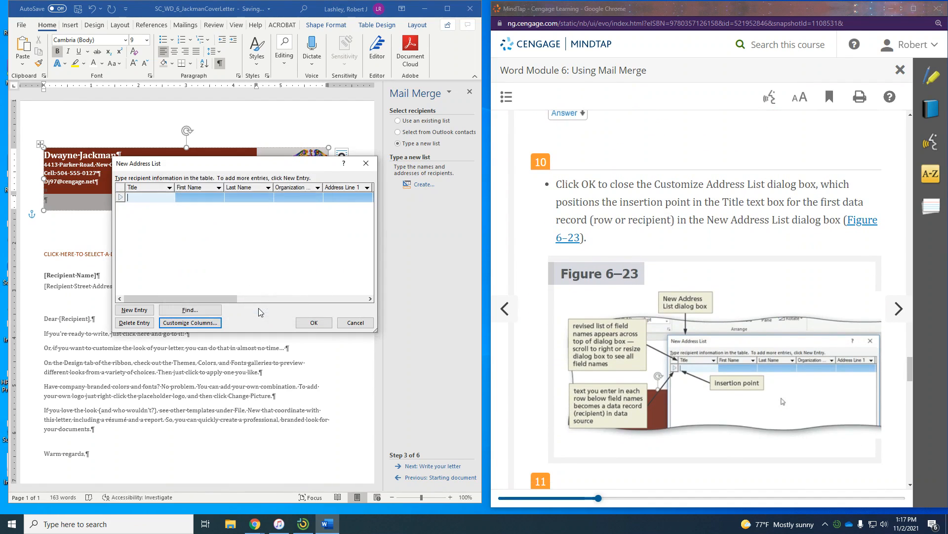
scroll(639, 312, "down", 2)
scroll(641, 312, "down", 3)
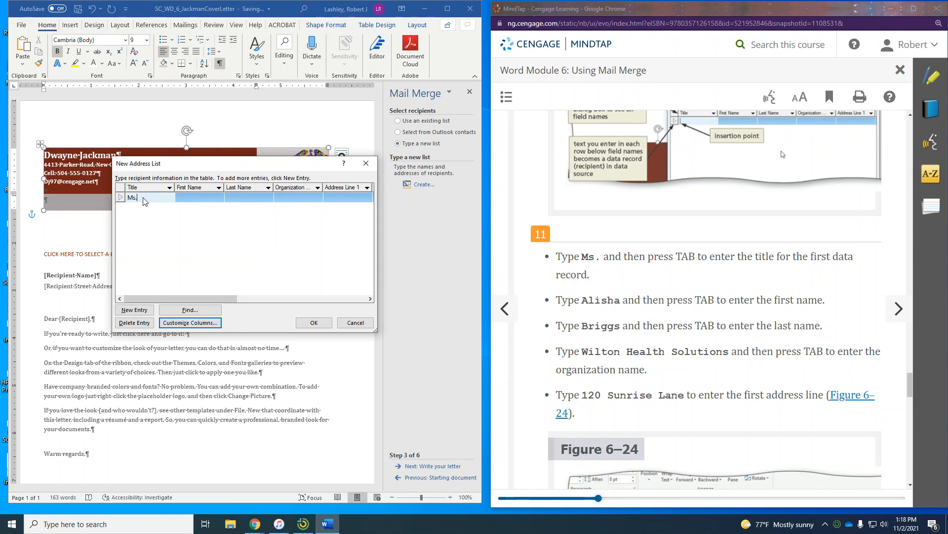
key("Tab")
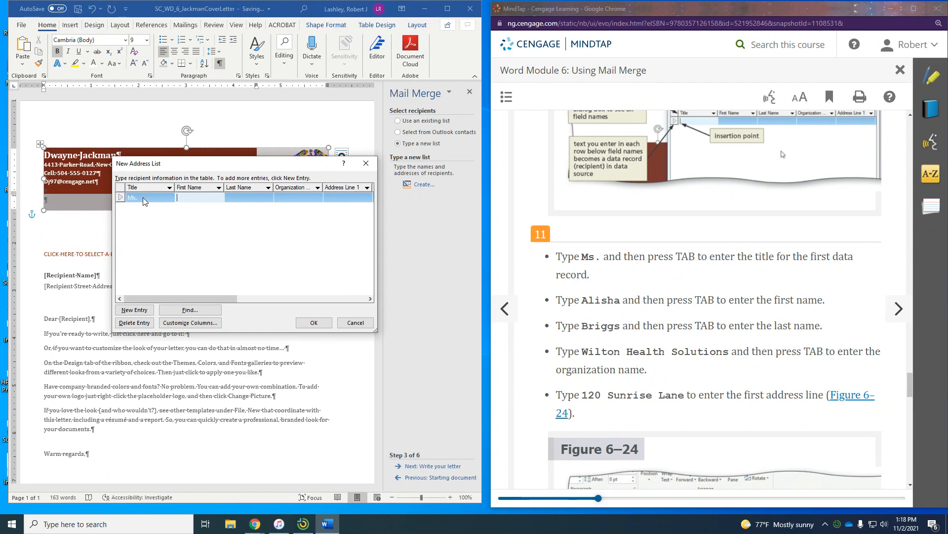
key("Tab")
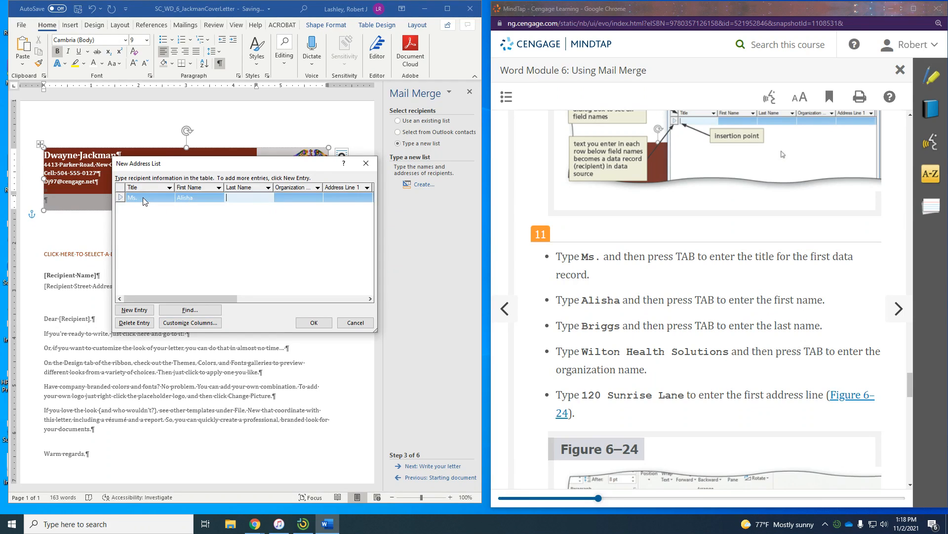
key("Tab")
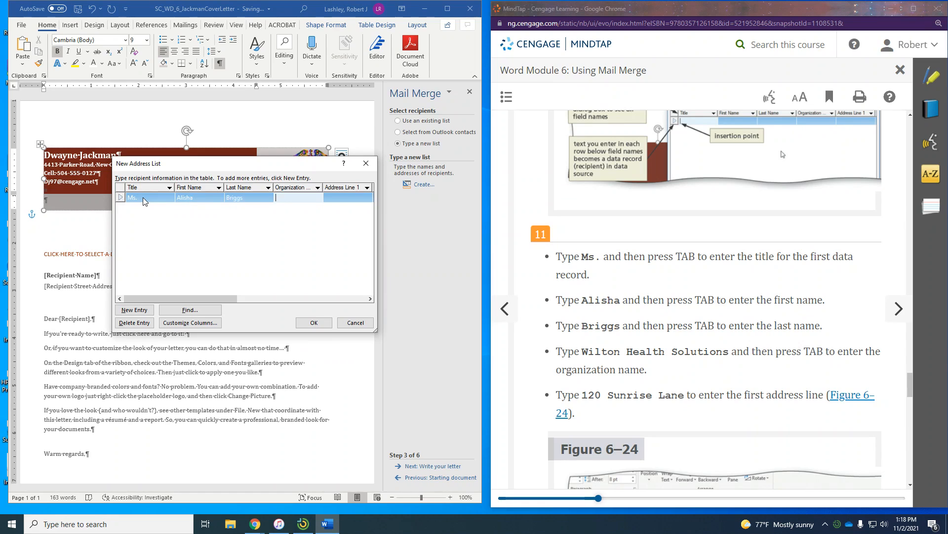
type("Wil")
type("ton Healt")
type("h Solutions")
key("Tab")
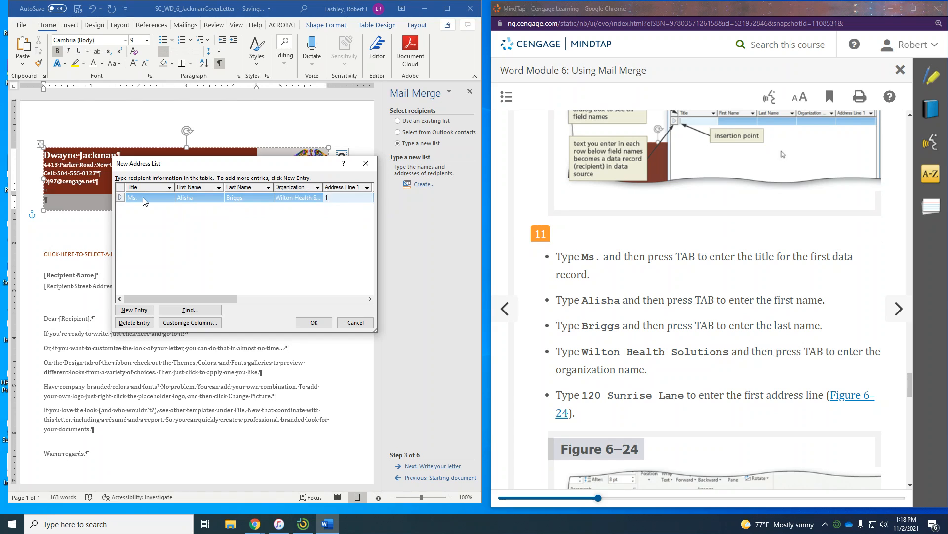
- Skip Address Line 2, fill in city, state and ZIP, and type position pharmaceutical sales representative
key("Tab")
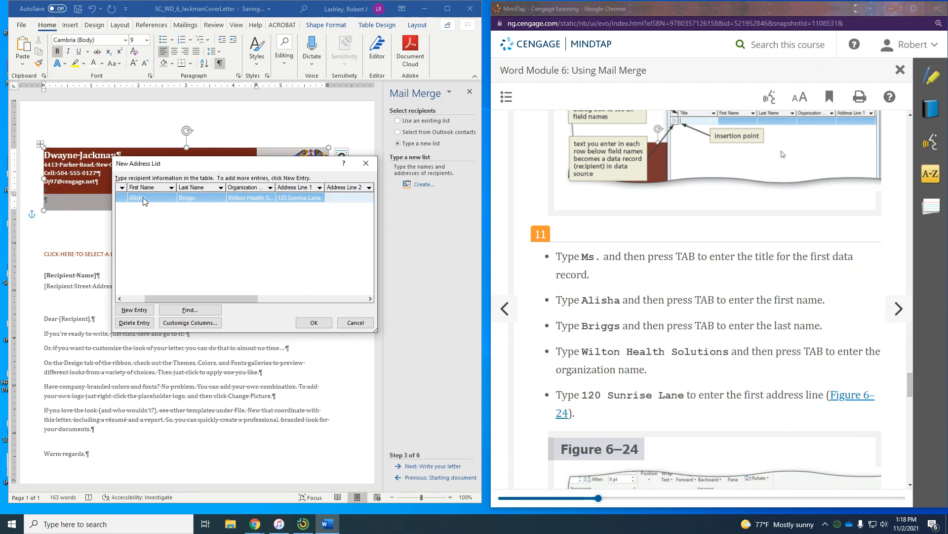
scroll(830, 187, "down", 6)
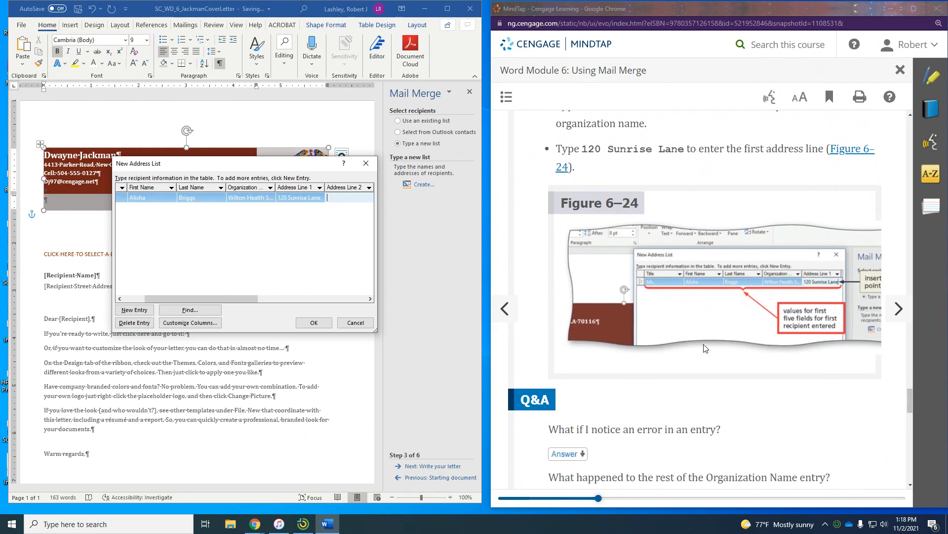
scroll(705, 348, "down", 5)
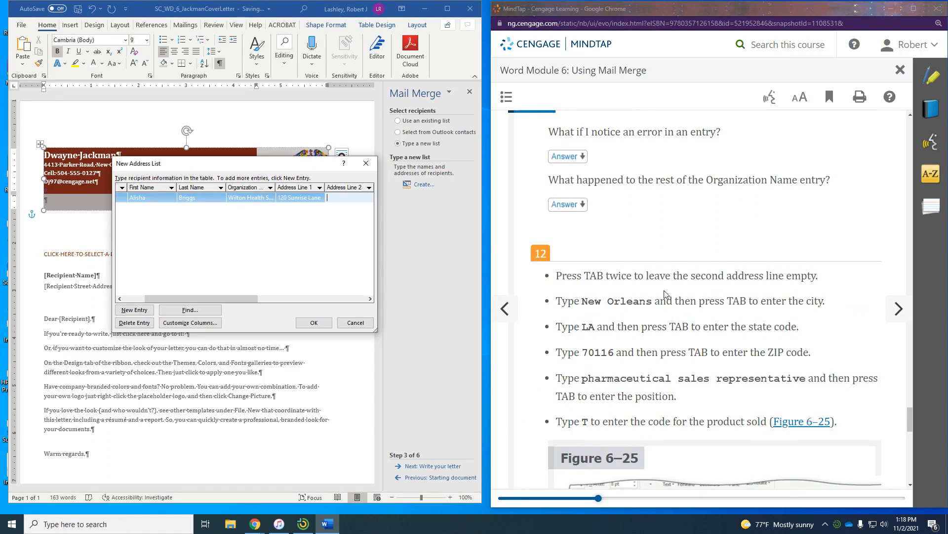
scroll(696, 294, "down", 1)
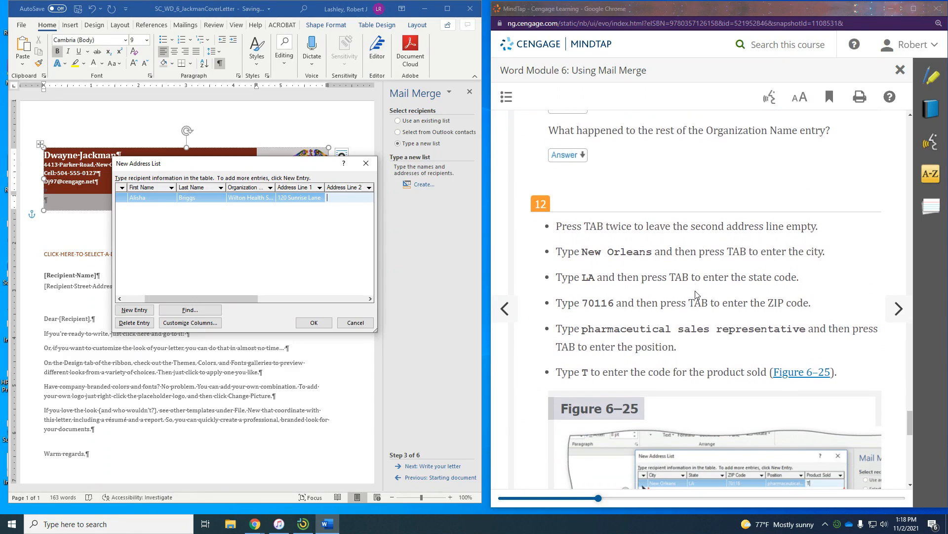
key("Tab")
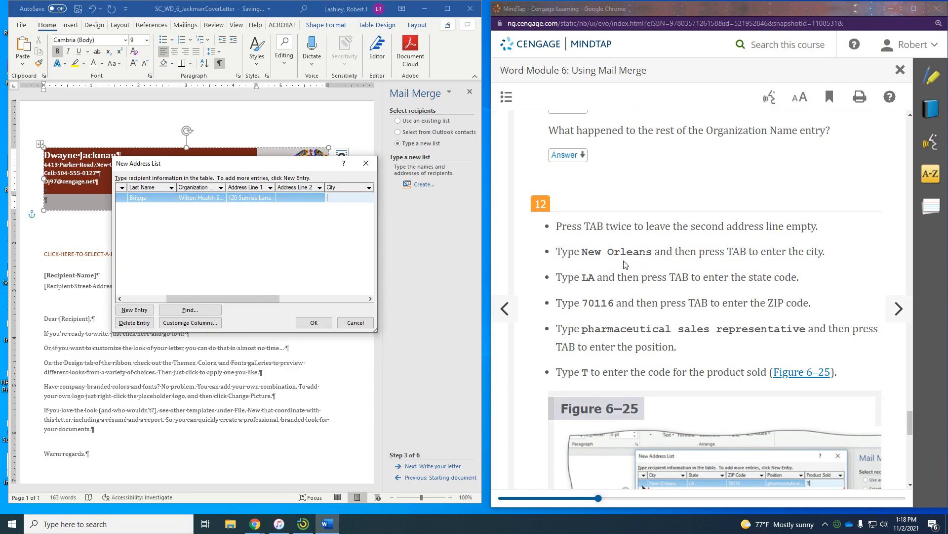
type("New Orleans")
key("Tab")
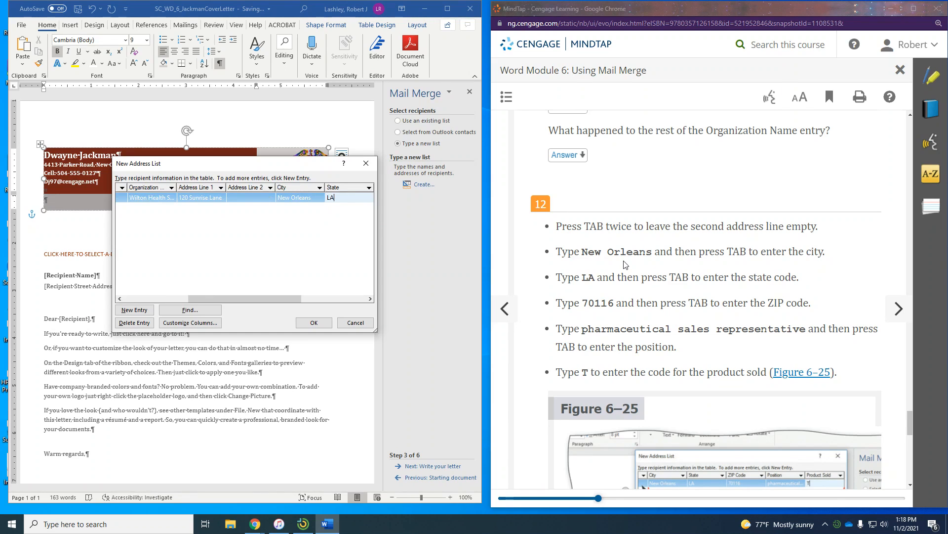
type("LA")
key("Tab")
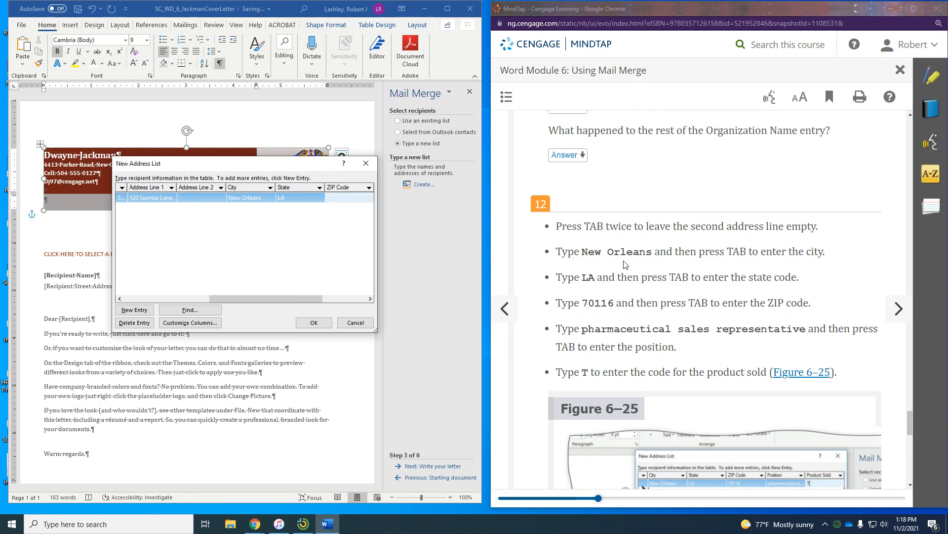
type("70116")
key("Tab")
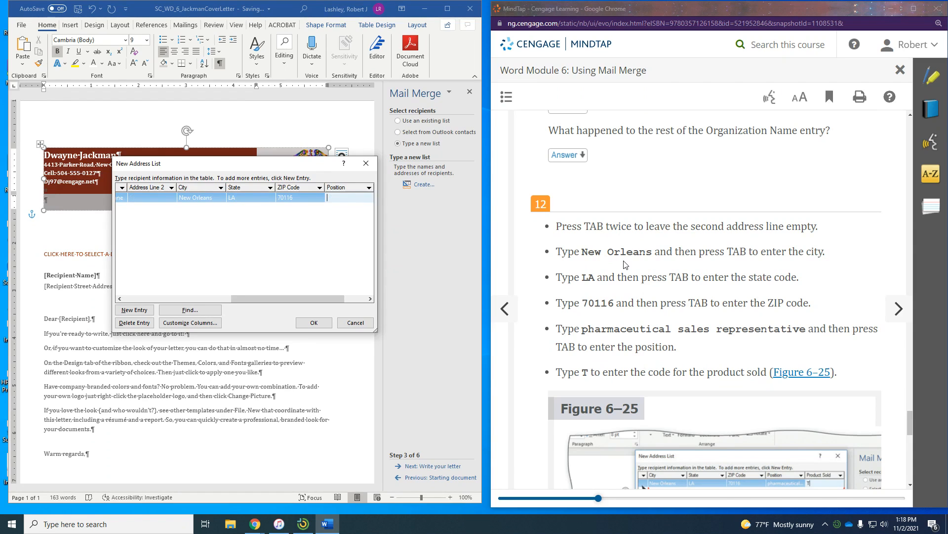
type("pharmaceutical sales representative")
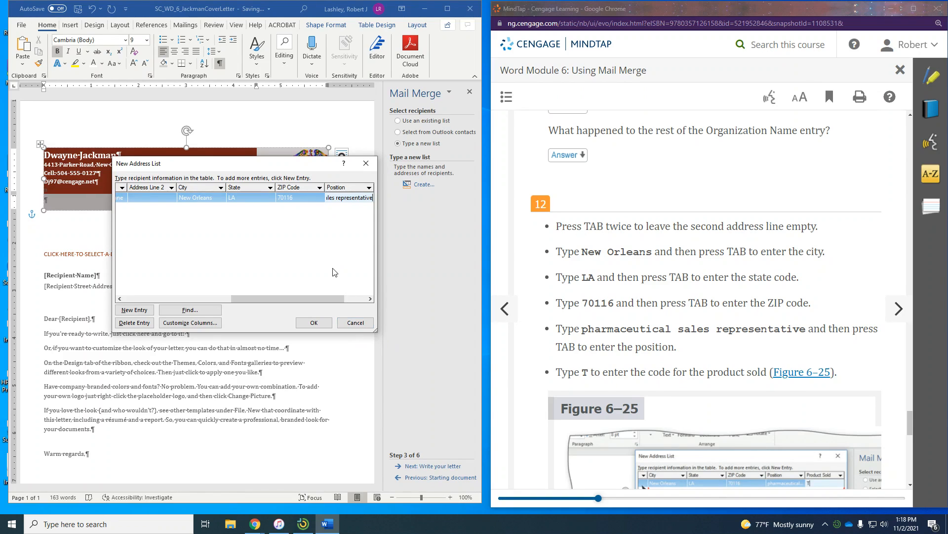
- Enter product code T for the first recipient and add a second blank record
key("Tab")
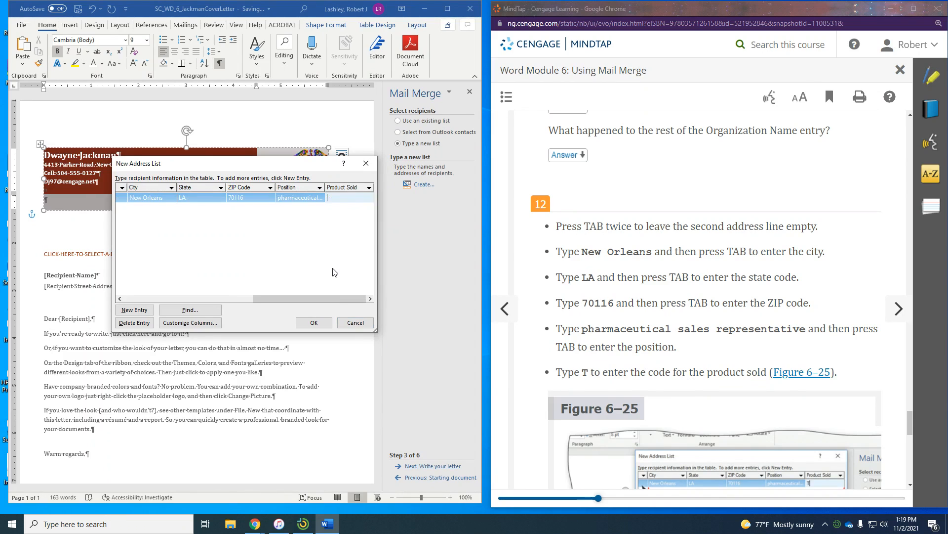
type("T")
scroll(691, 222, "down", 5)
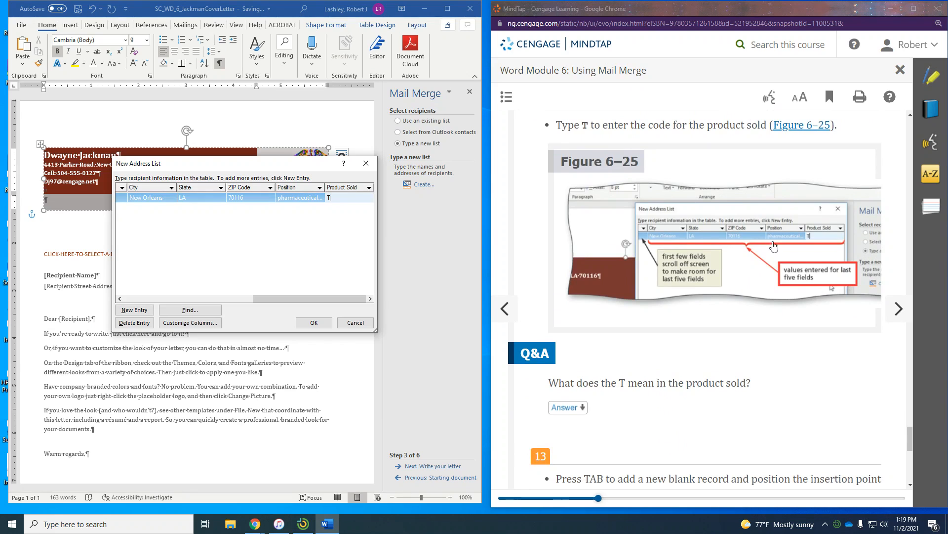
scroll(819, 246, "down", 7)
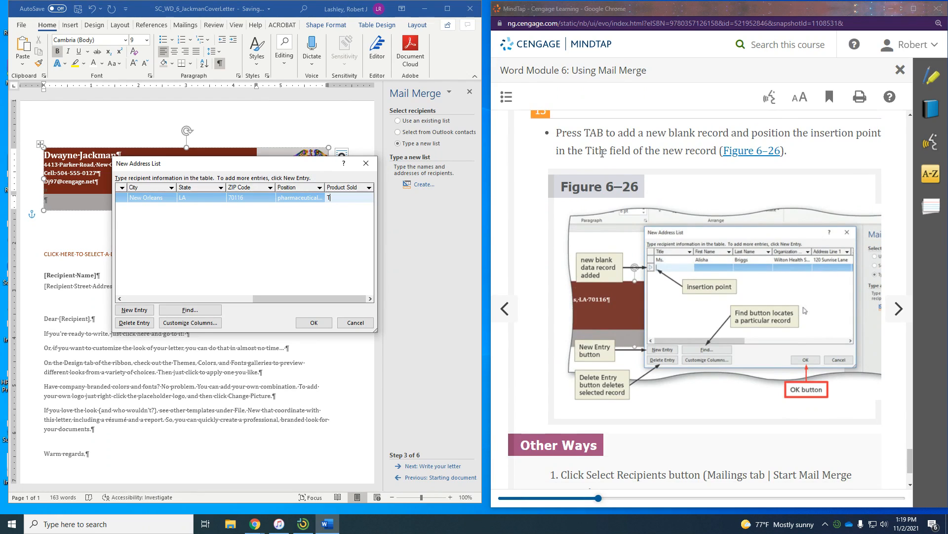
key("Tab")
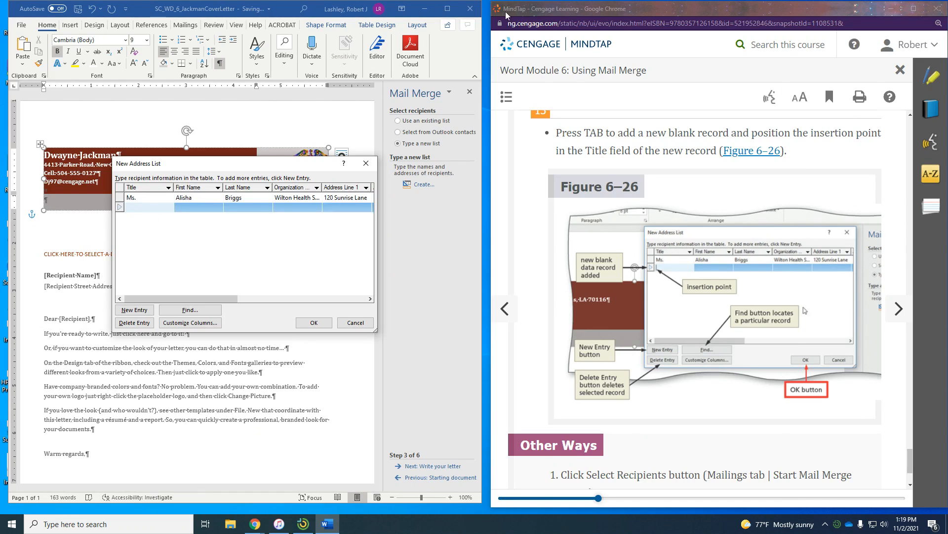
- Enter the second recipient's title Mr., first and last name, and organization Barton Medical
scroll(894, 311, "down", 2)
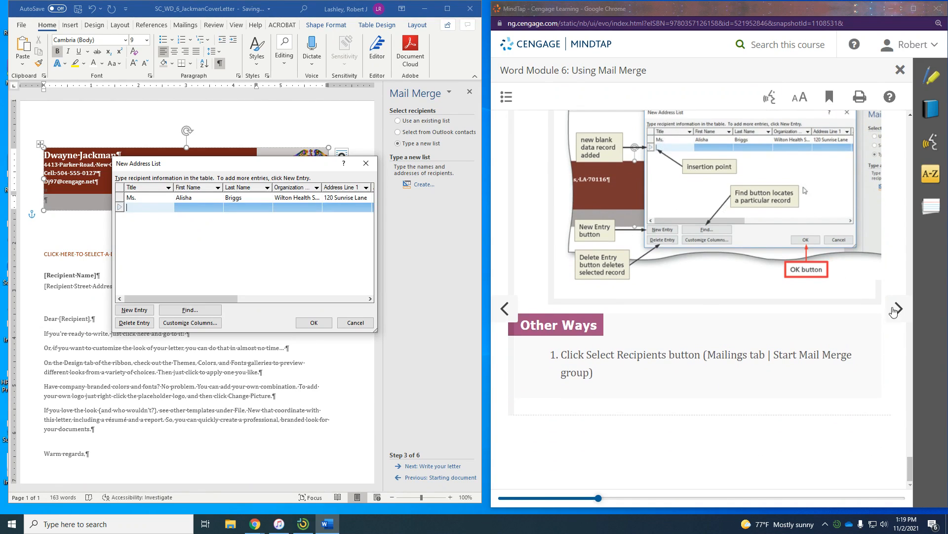
left_click(894, 312)
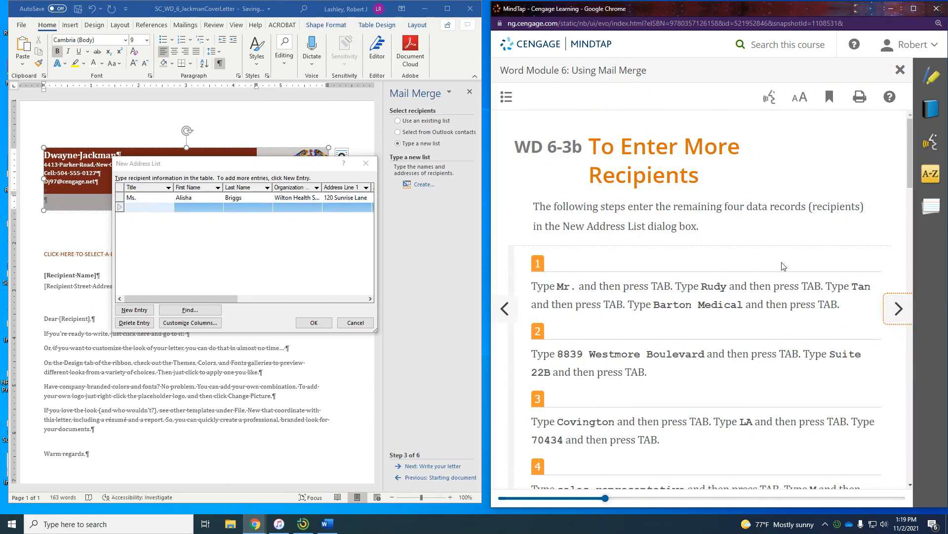
scroll(684, 256, "down", 2)
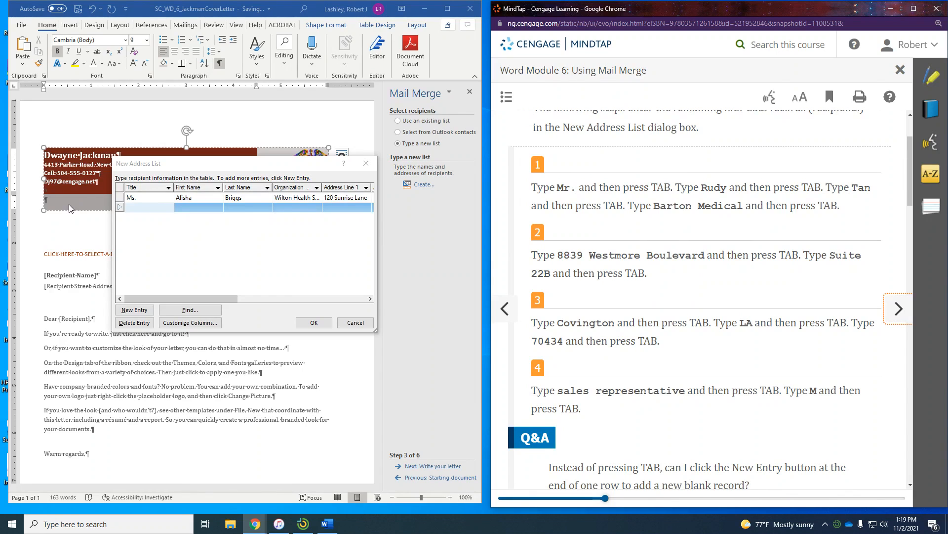
left_click(145, 209)
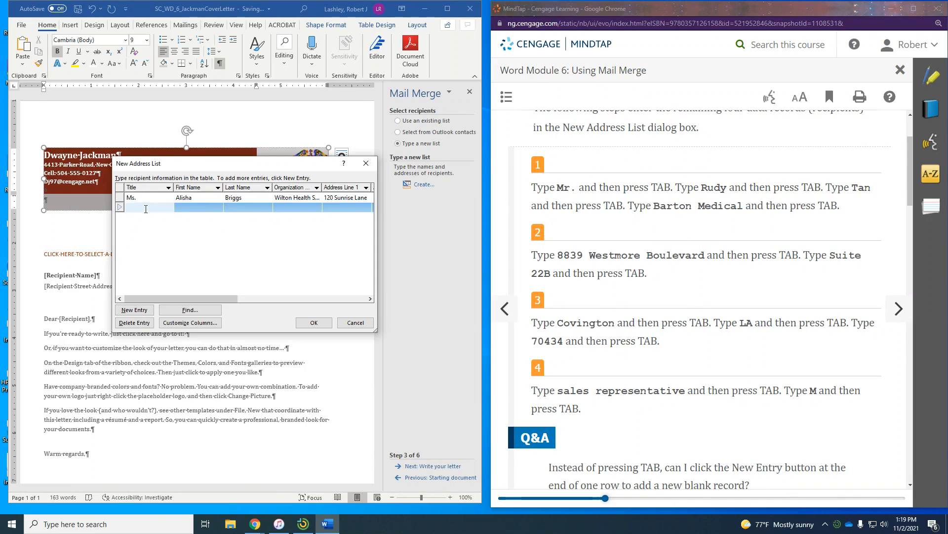
type("Mr.")
key("Tab")
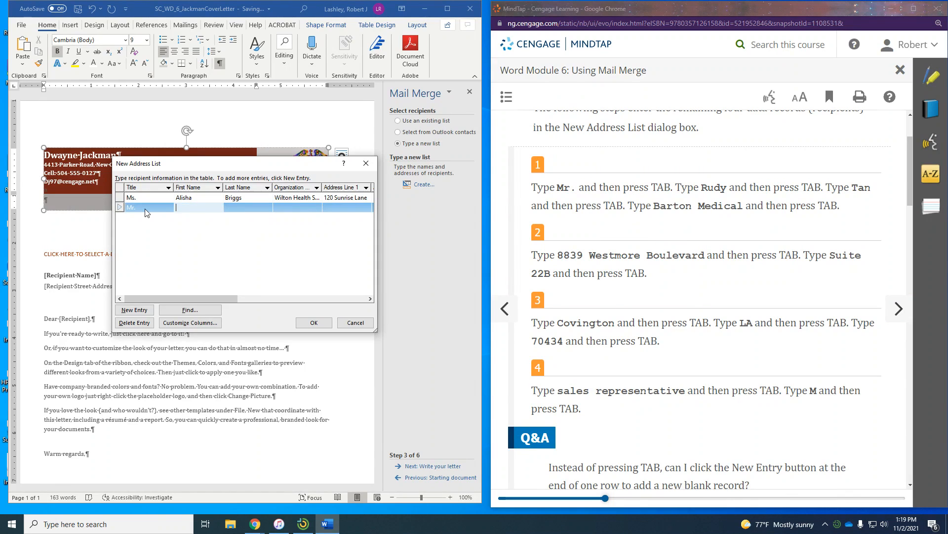
key("Tab")
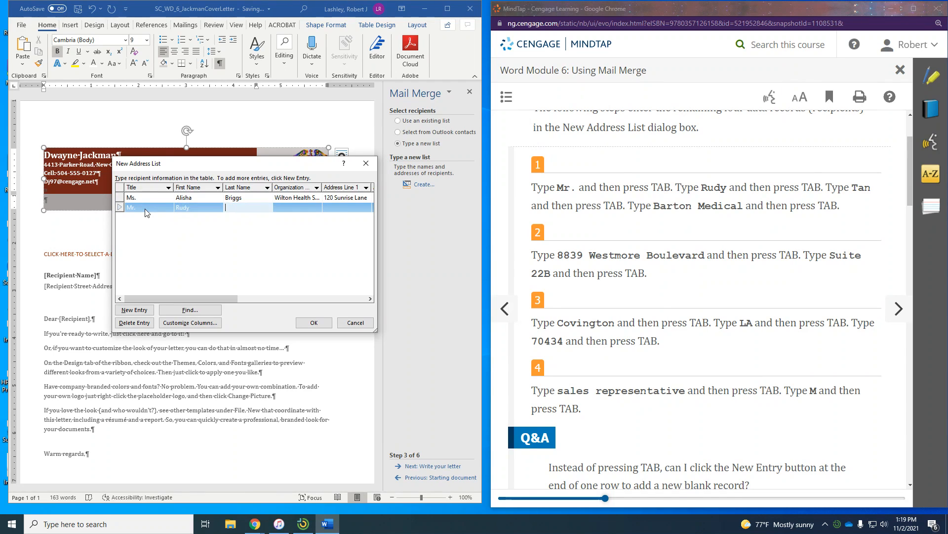
key("Tab")
type("Ba")
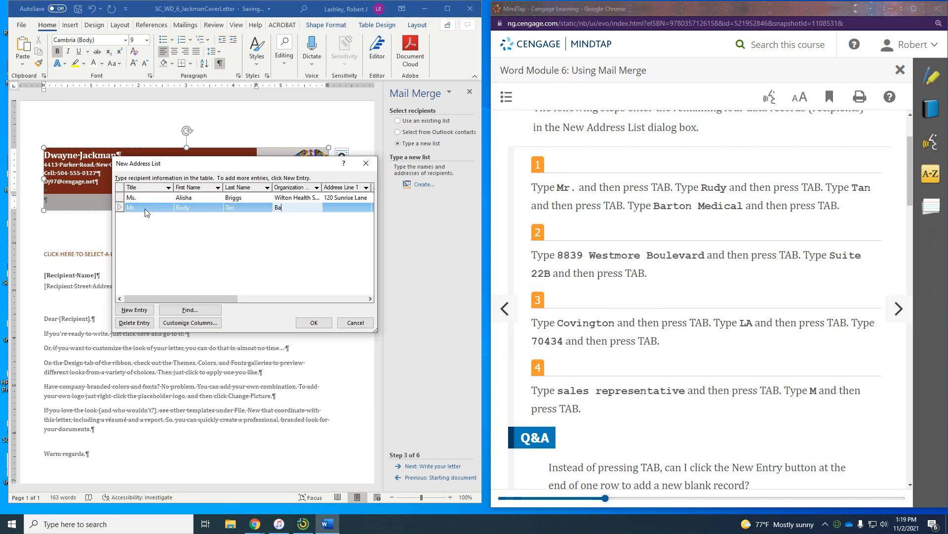
type("rton Medical")
- Fill in the street address, suite, city Covington, state LA, ZIP, and position sales representative
key("Tab")
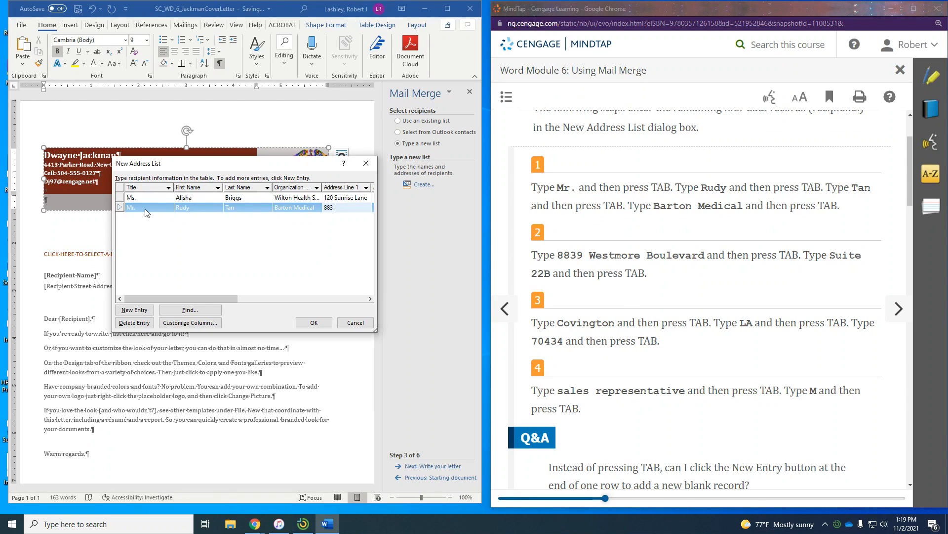
key("Tab")
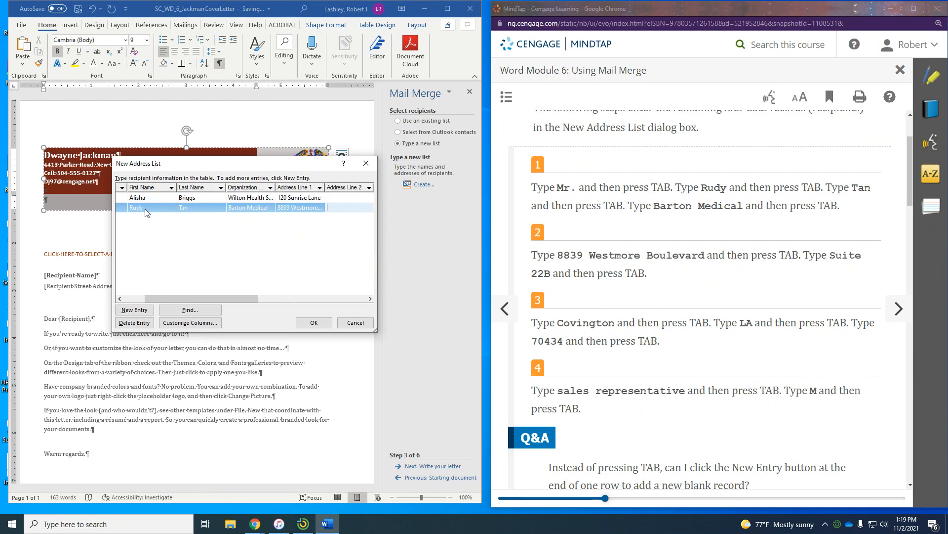
type("Suite 22B")
key("Tab")
type("Co")
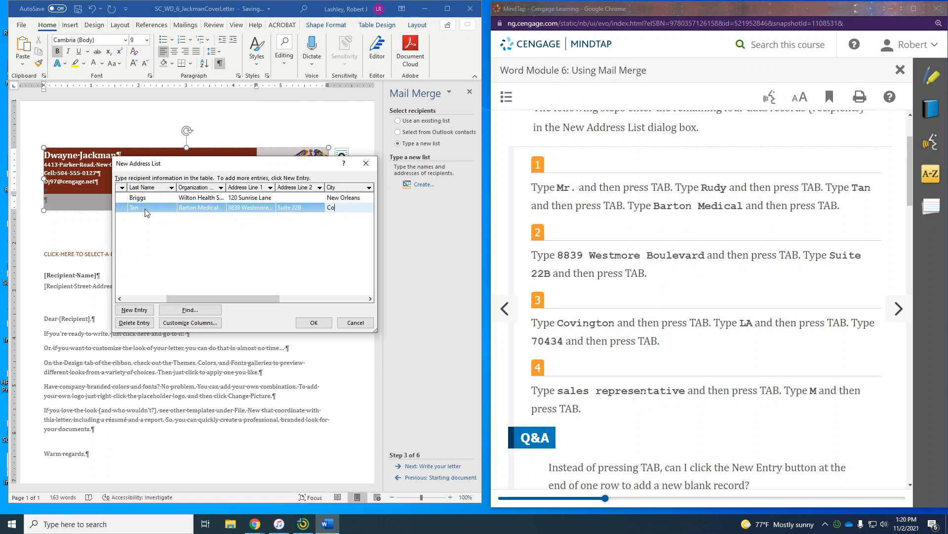
type("vington")
key("Tab")
type("L")
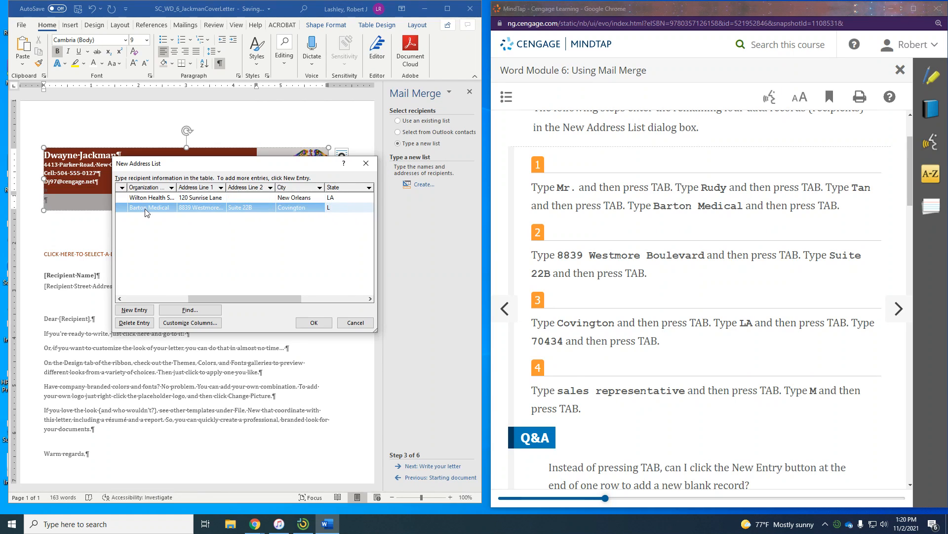
type("A")
key("Tab")
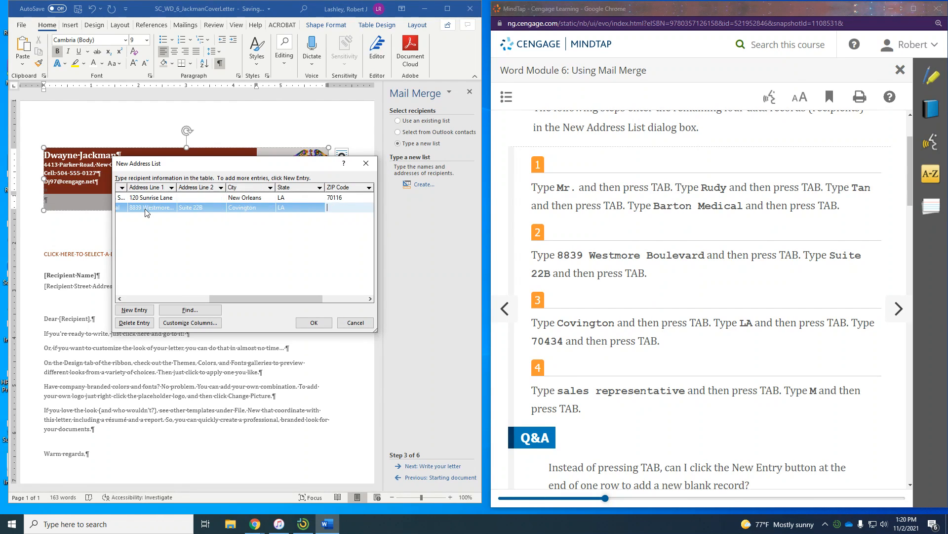
type("70434")
key("Tab")
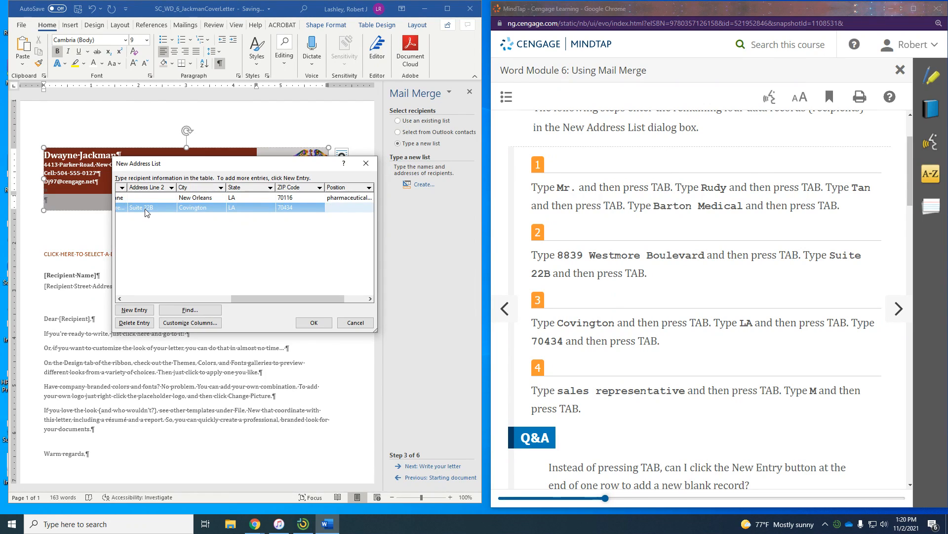
type("sales represe")
type("ntative")
key("Tab")
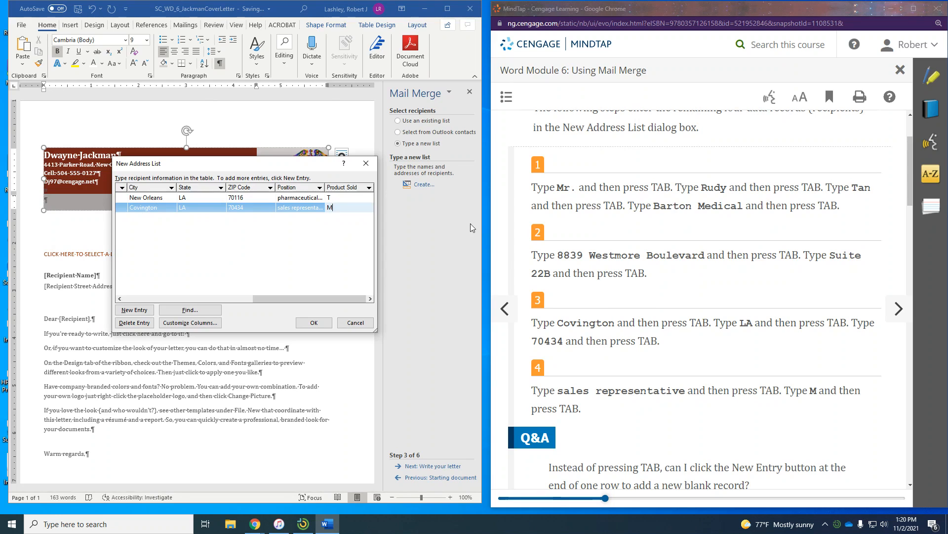
scroll(746, 330, "down", 5)
scroll(746, 330, "down", 3)
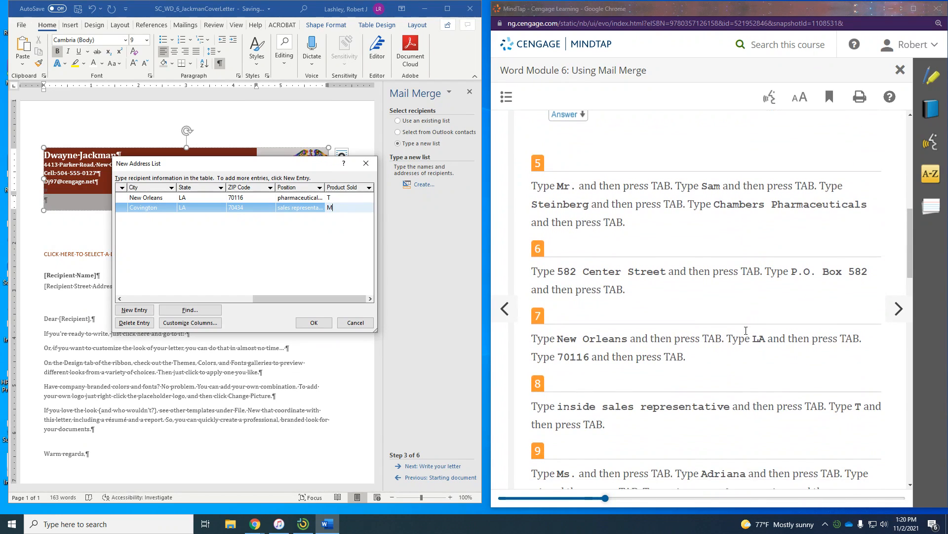
- Start a third record with title Mr., the recipient's names, and organization Chambers Pharmaceuticals
key("Tab")
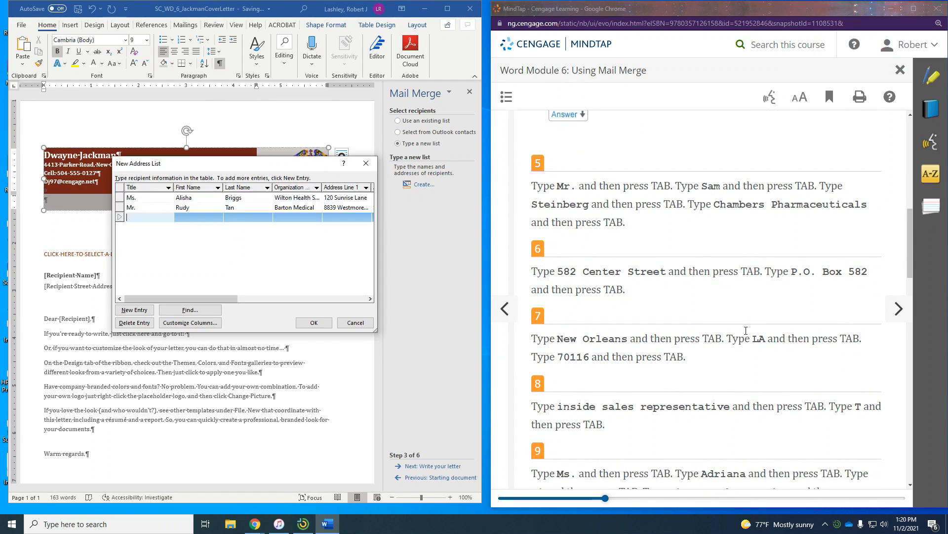
type("Mr. SAm")
key("BackSpace")
key("BackSpace")
key("BackSpace")
key("BackSpace")
key("Tab")
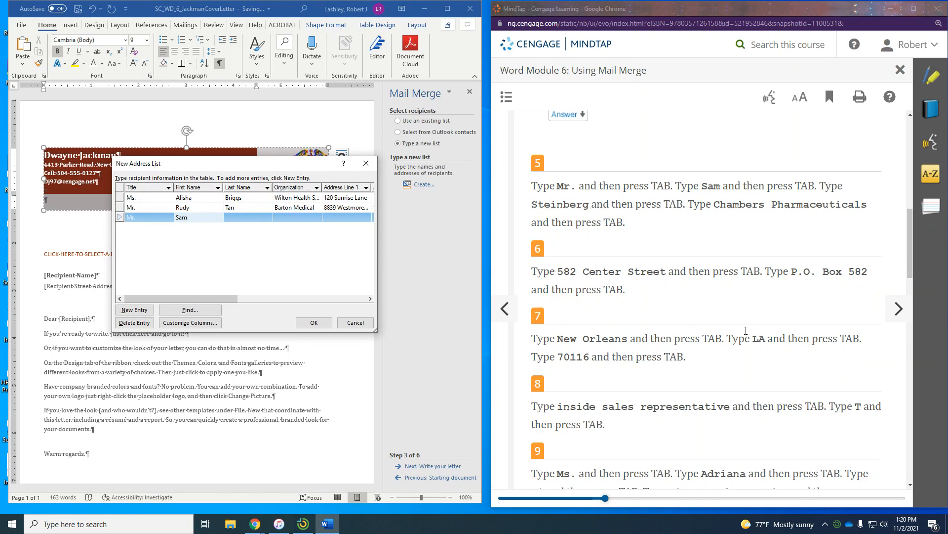
key("Tab")
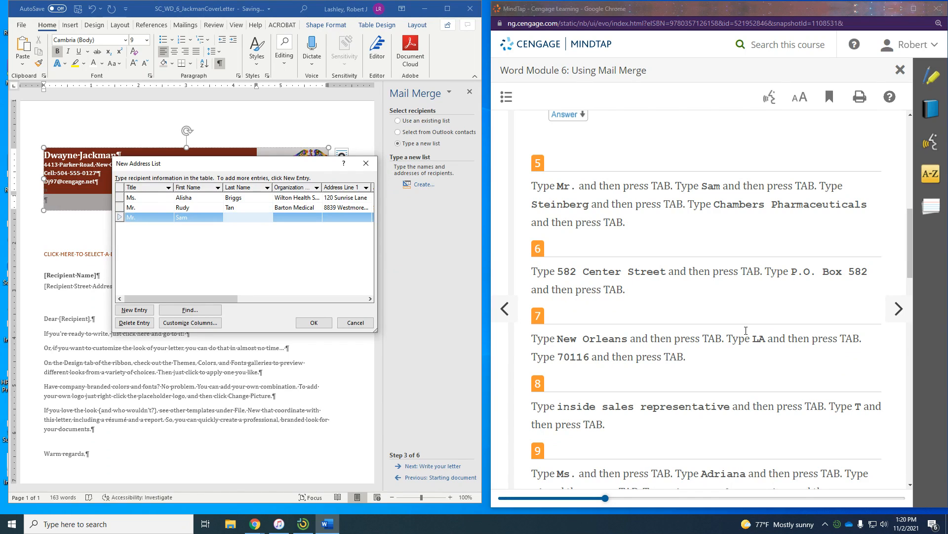
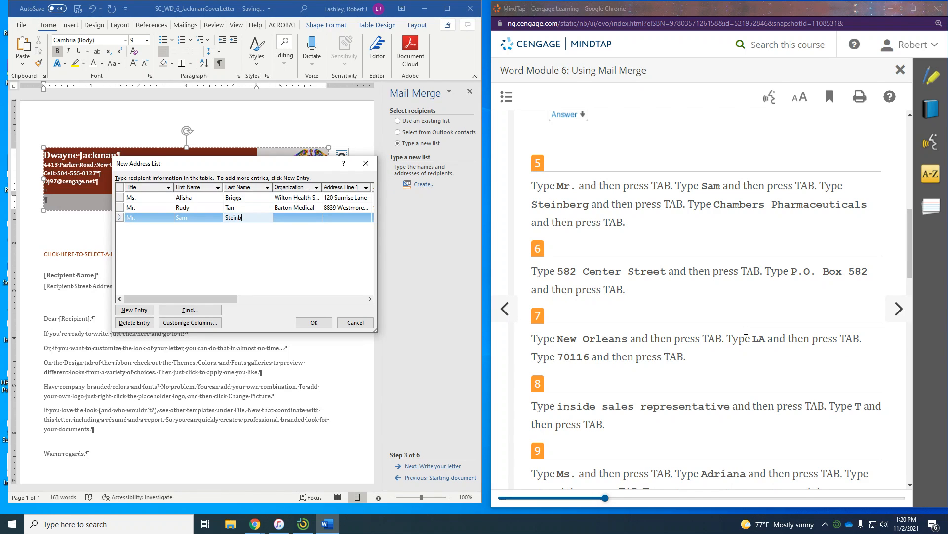
key("Tab")
type("Cham")
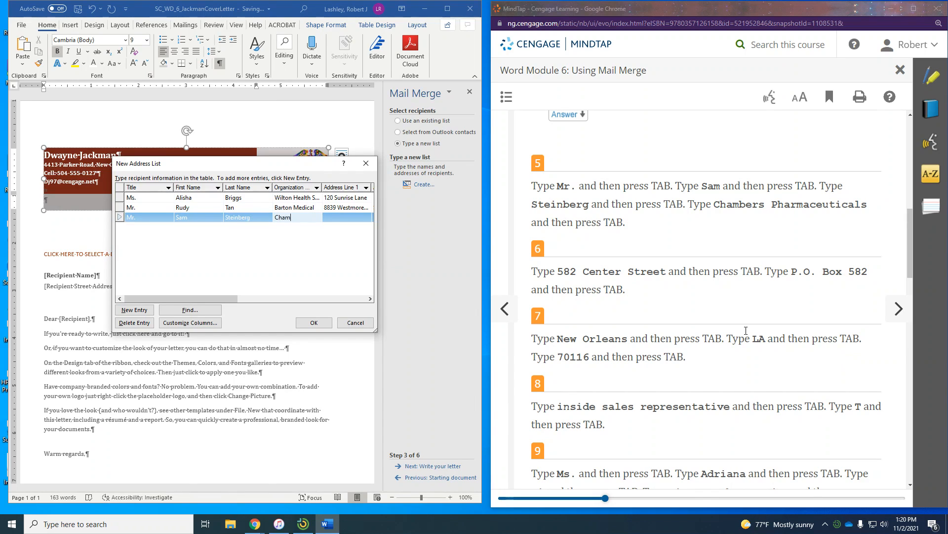
type("bers Pharmaceuticals")
- Add the street and P.O. box, New Orleans, LA, ZIP, position inside sales representative, product T
key("Tab")
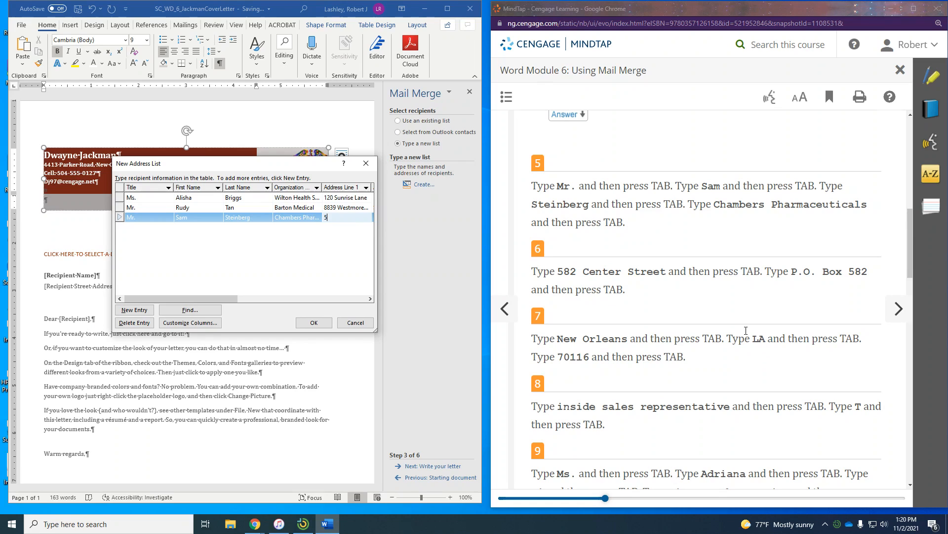
key("Tab")
type("P")
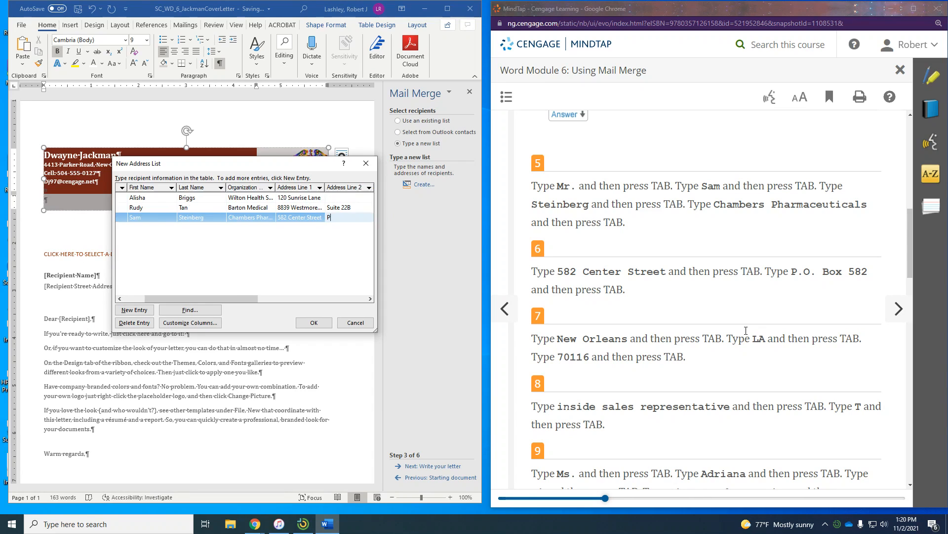
type("OO>")
key("BackSpace")
type(". Box 582")
key("Tab")
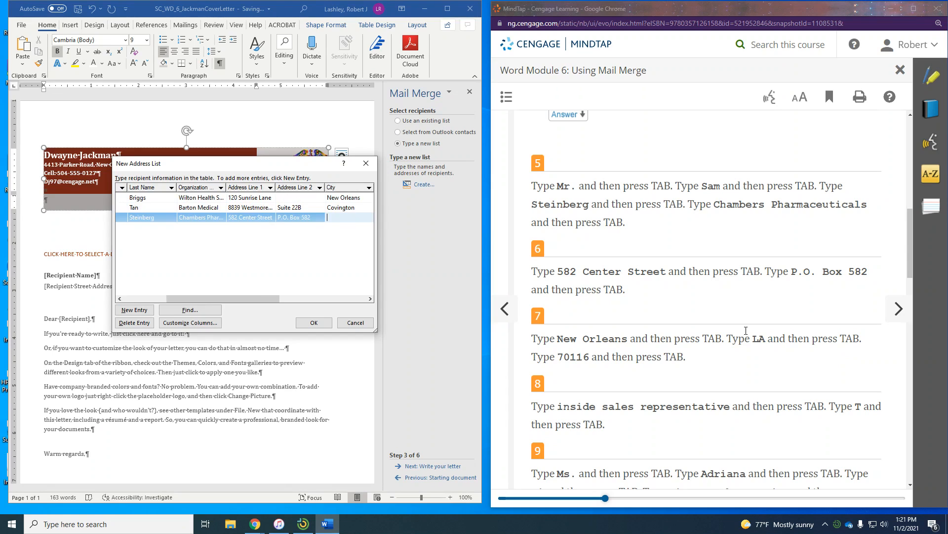
type("New Orleans")
key("Tab")
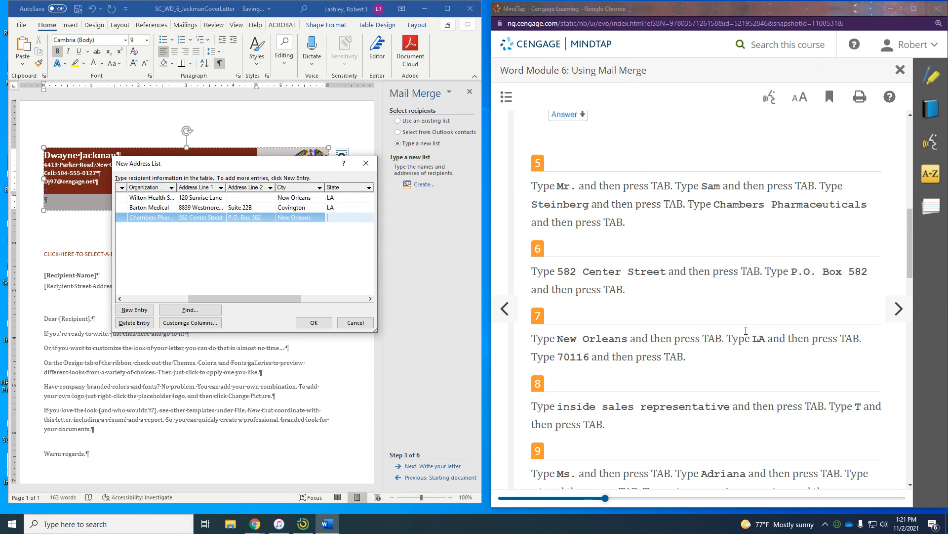
type("LA")
key("Tab")
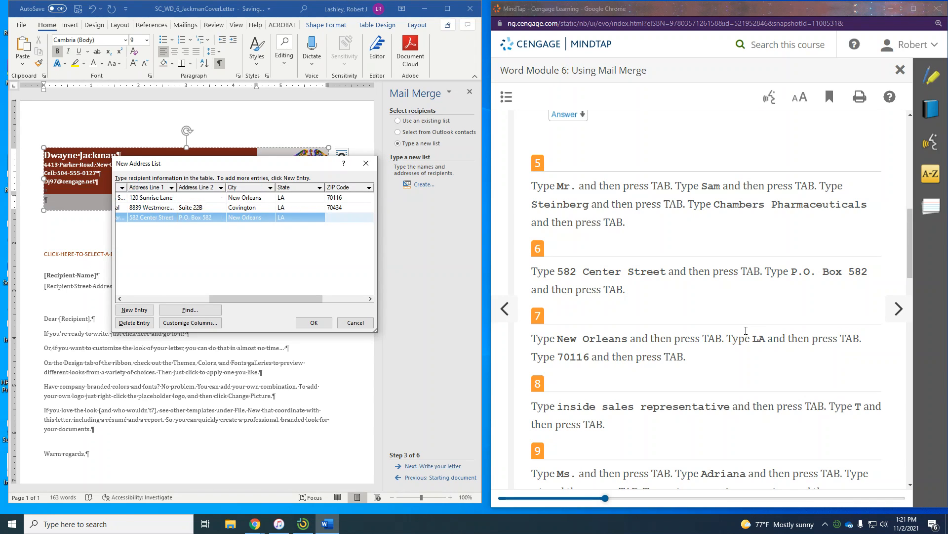
type("70116")
key("Tab")
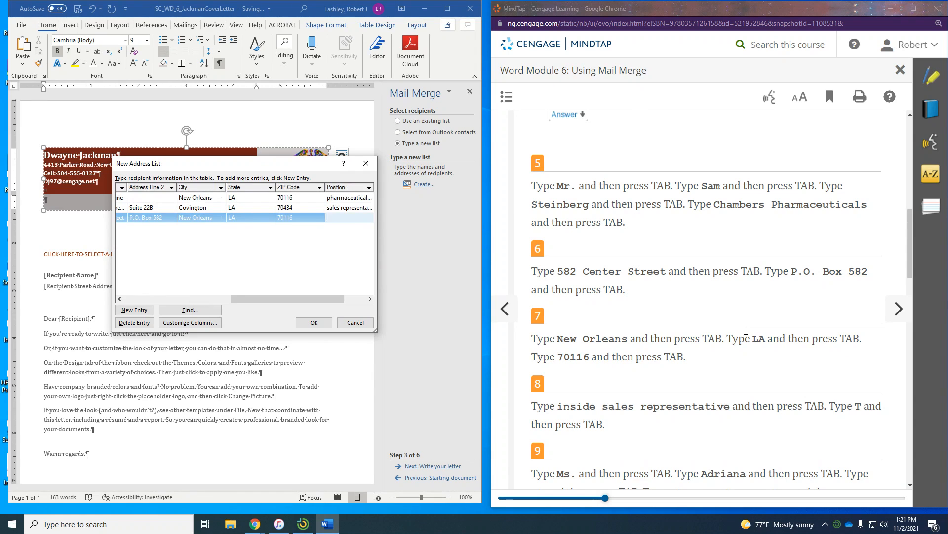
type("inside sales repren")
key("BackSpace")
type("sentative")
key("Tab")
type("T")
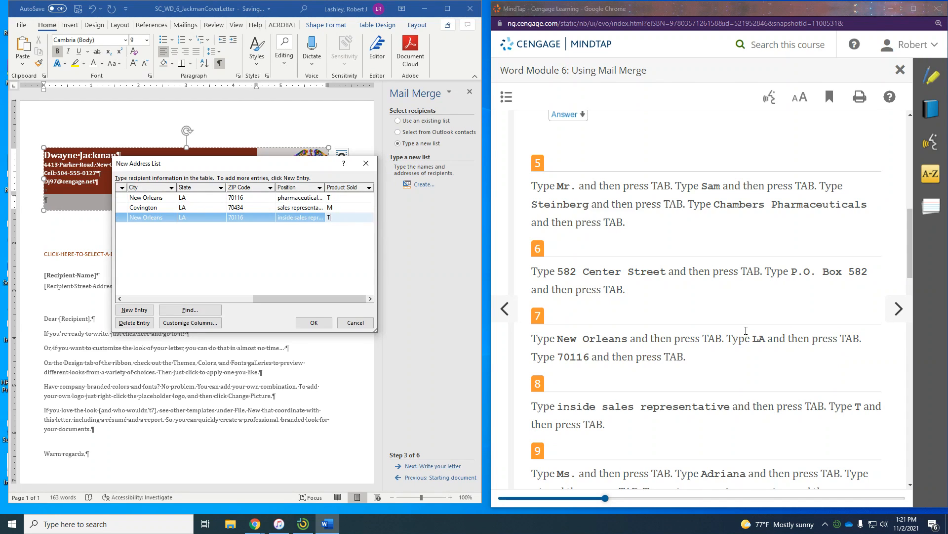
scroll(746, 330, "down", 6)
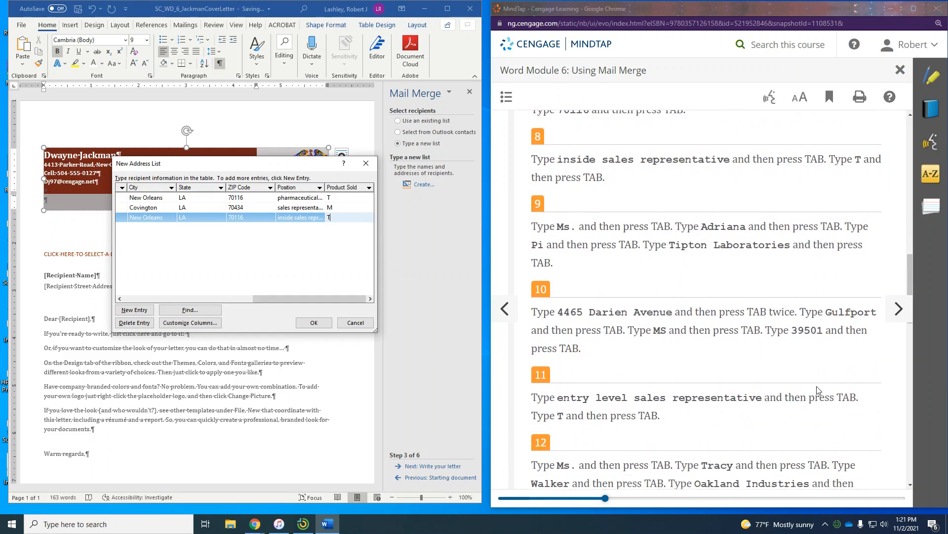
- Start a fourth record with title Ms., the recipient's names, and organization Tipton Laboratories
key("Tab")
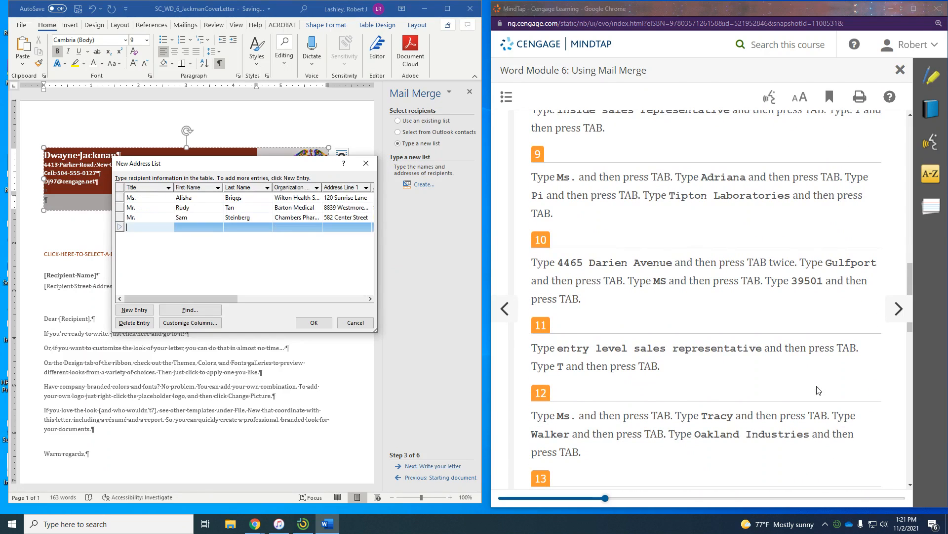
type("Ms.")
key("Tab")
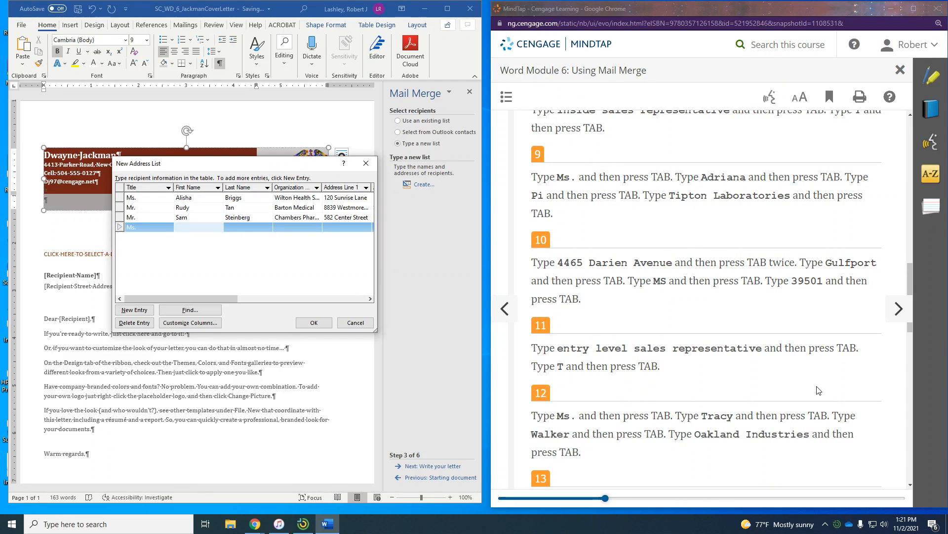
key("Tab")
key("Tab")
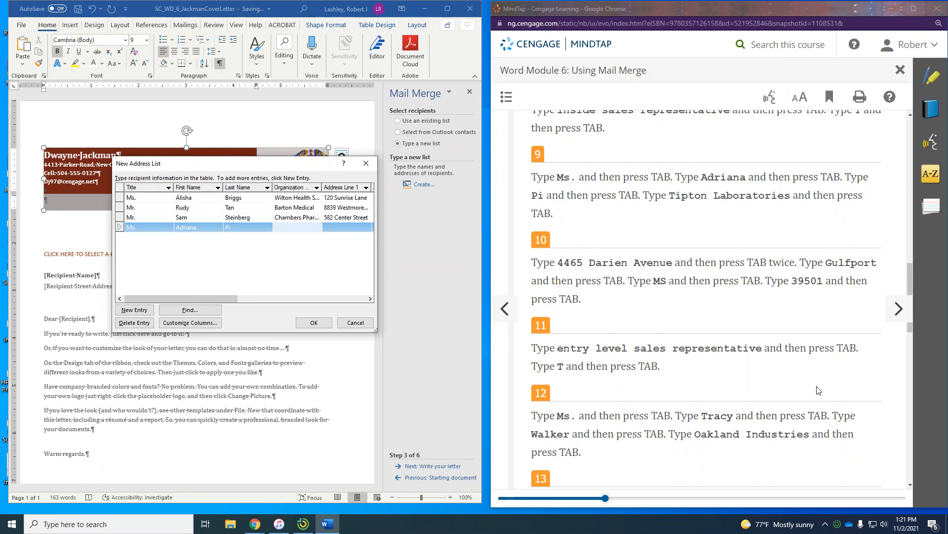
type("Tipton Labor")
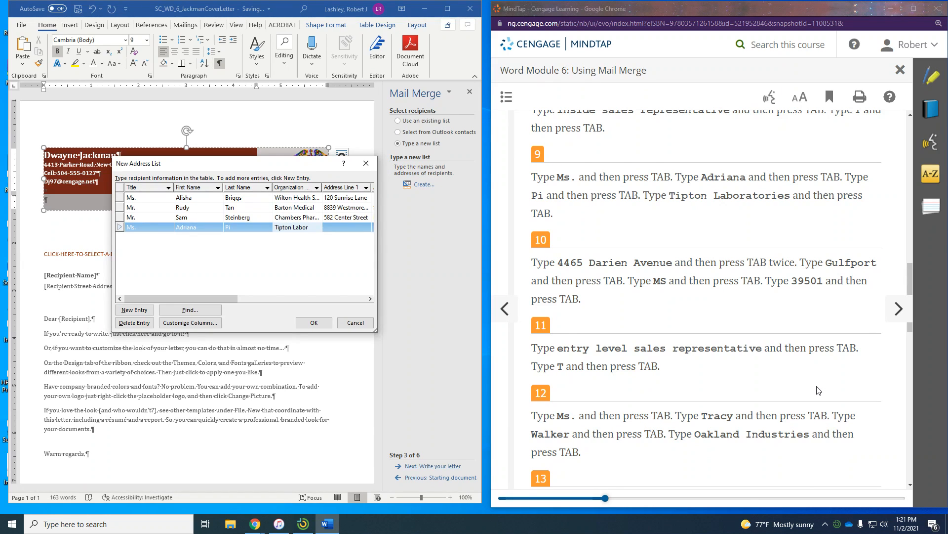
type("atories")
- Add the street, Gulfport, MS, ZIP, entry level sales representative, product T, and a new row
key("Tab")
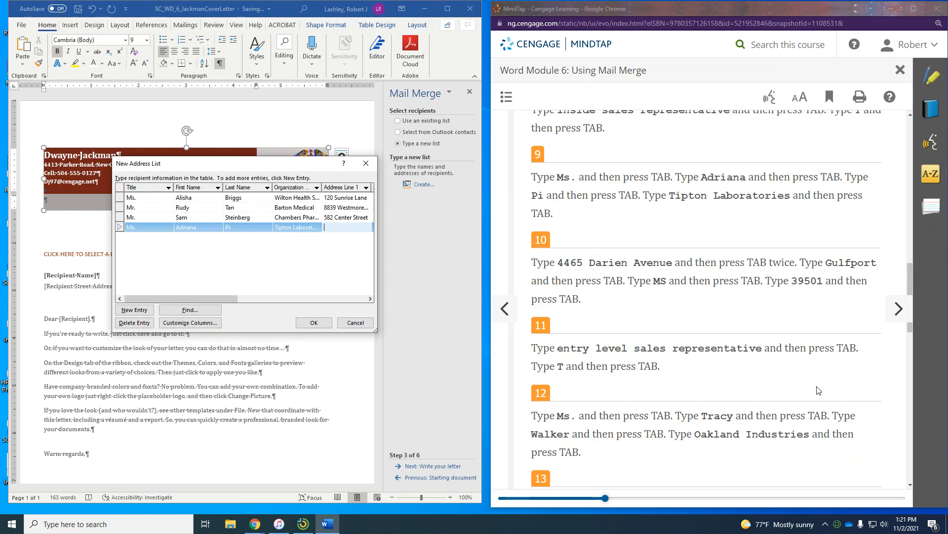
key("Tab")
key("Tab")
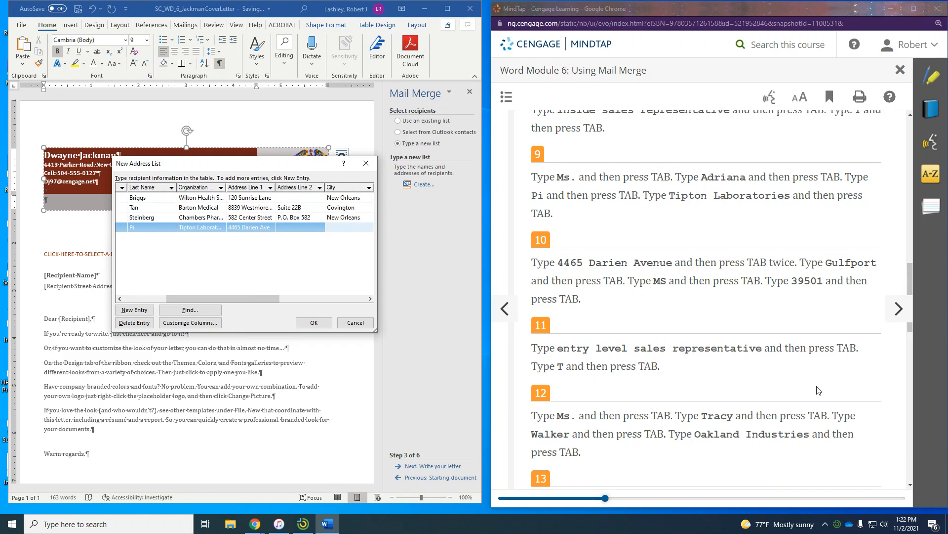
type("Gulfport")
key("Tab")
type("MS")
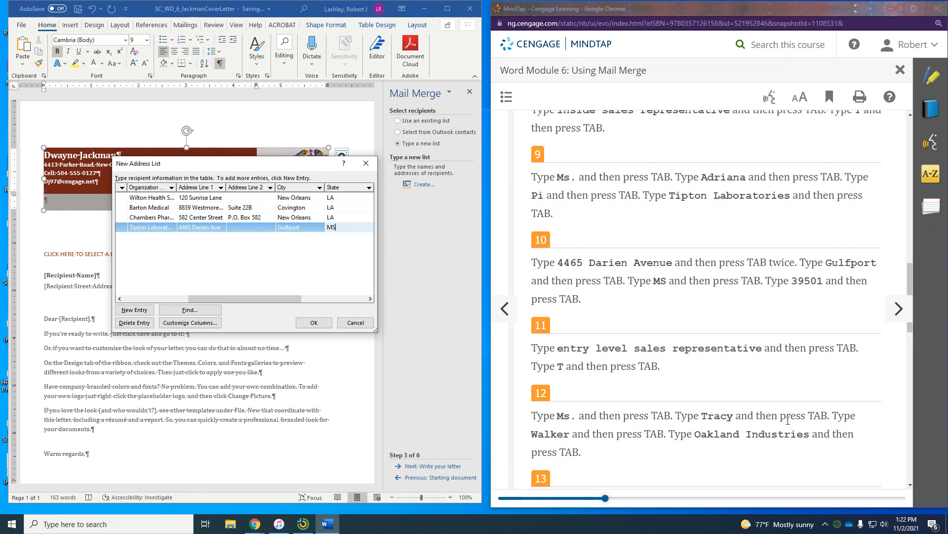
key("Tab")
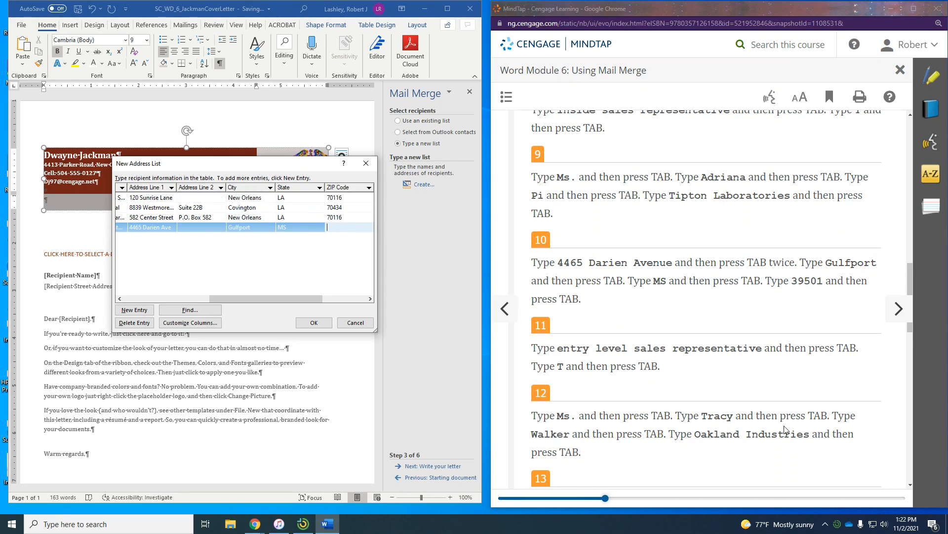
type("39501")
key("Tab")
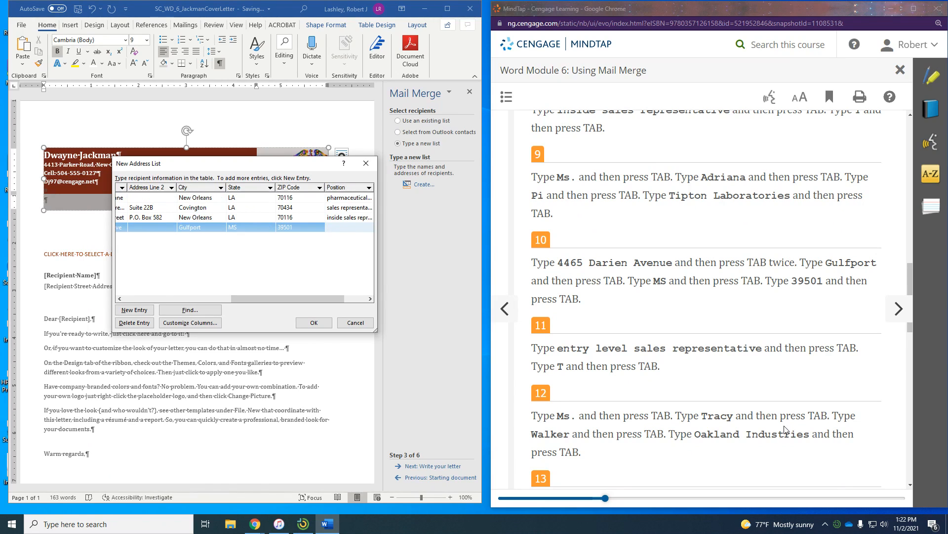
type("entery")
key("BackSpace")
type("lev")
type("el sal")
type("es represen")
type("tative")
key("Tab")
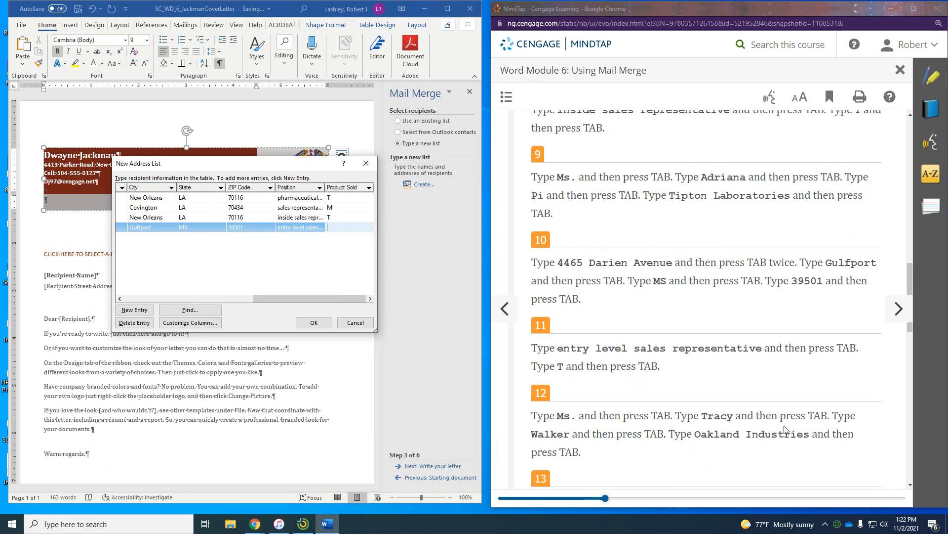
type("T")
key("Tab")
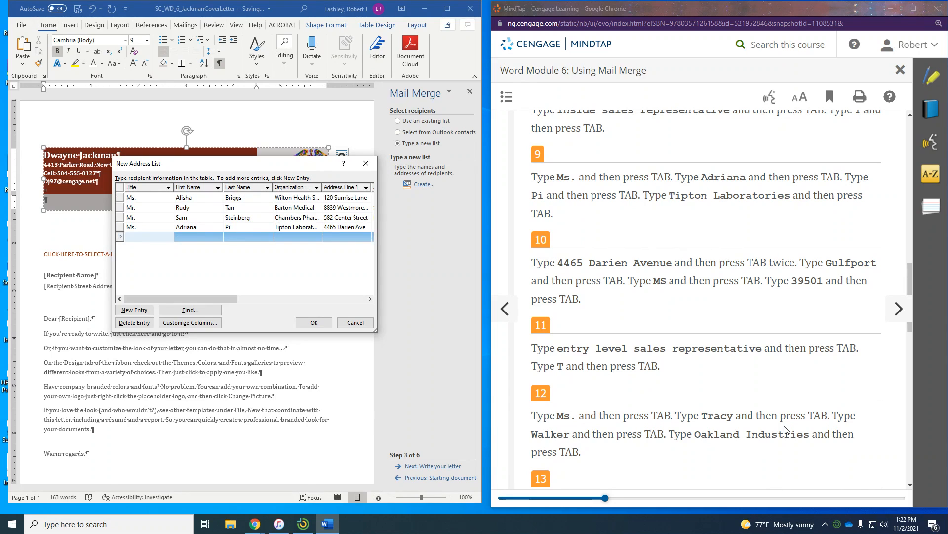
- Enter the fifth recipient's title Ms., first and last name, and organization Oakland Industries
type("Ms.")
key("Tab")
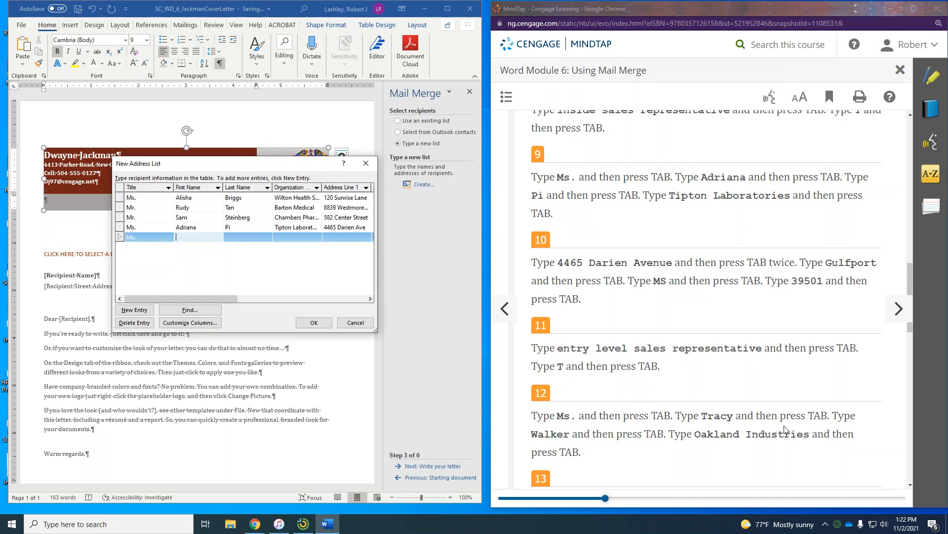
key("Tab")
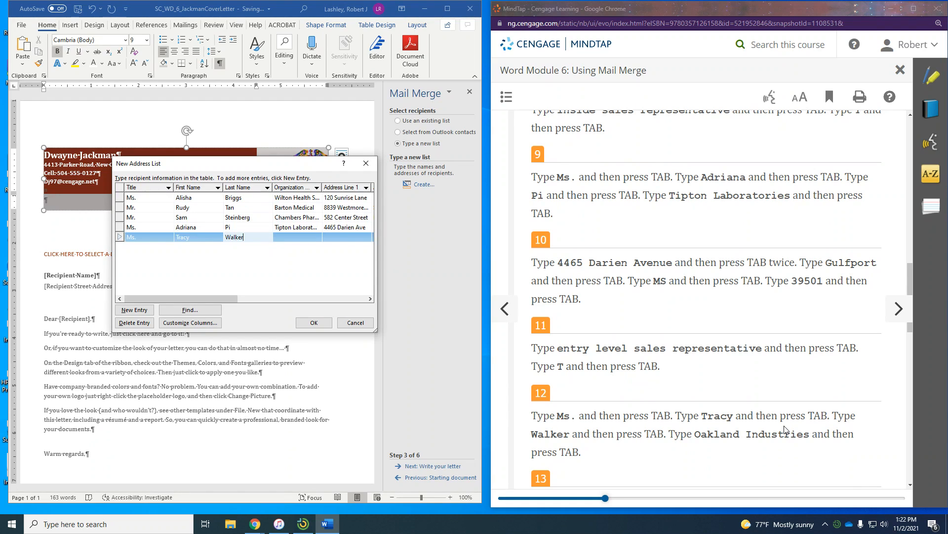
key("Tab")
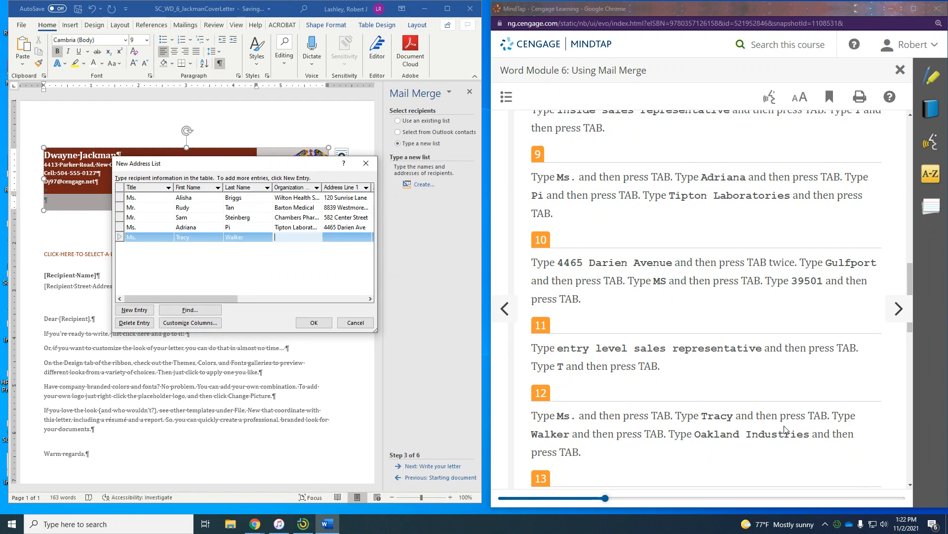
type("Oakland Industries")
- Fill in the street, P.O. box, Baton Rouge, LA, ZIP, and position territory representative
key("Tab")
scroll(786, 429, "down", 7)
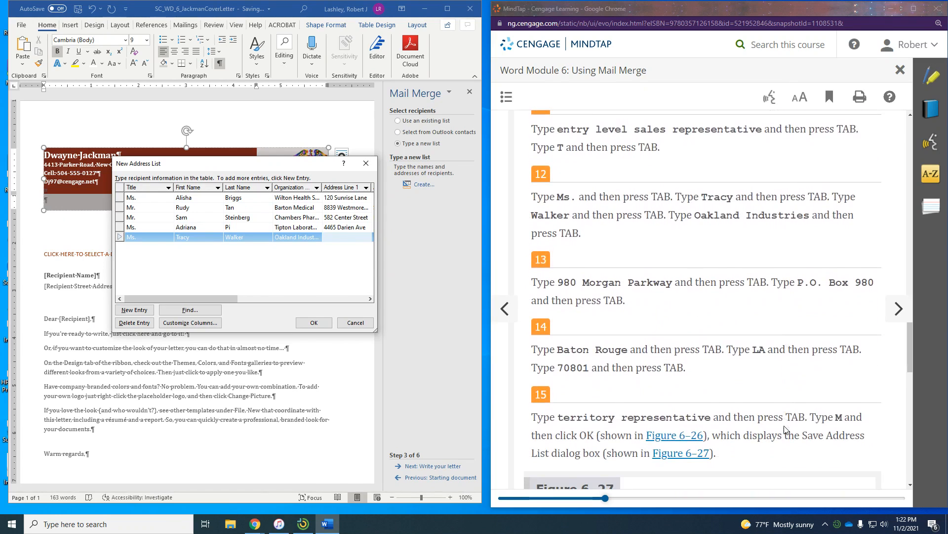
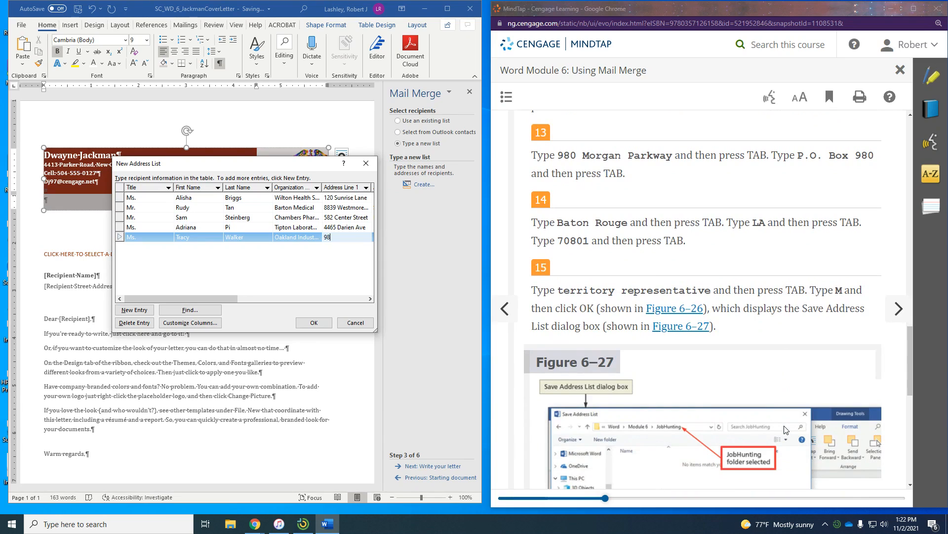
key("Tab")
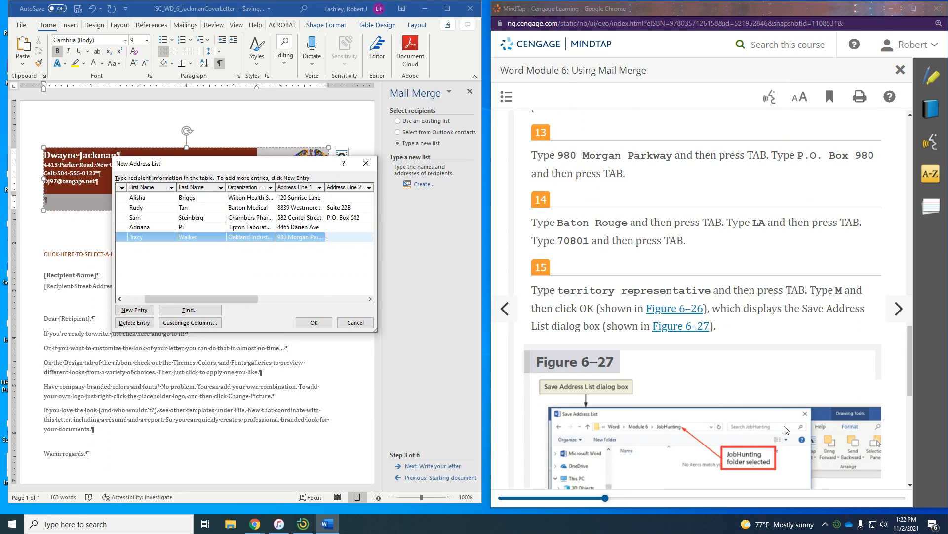
type("P.O. Box 980")
key("Tab")
type("B")
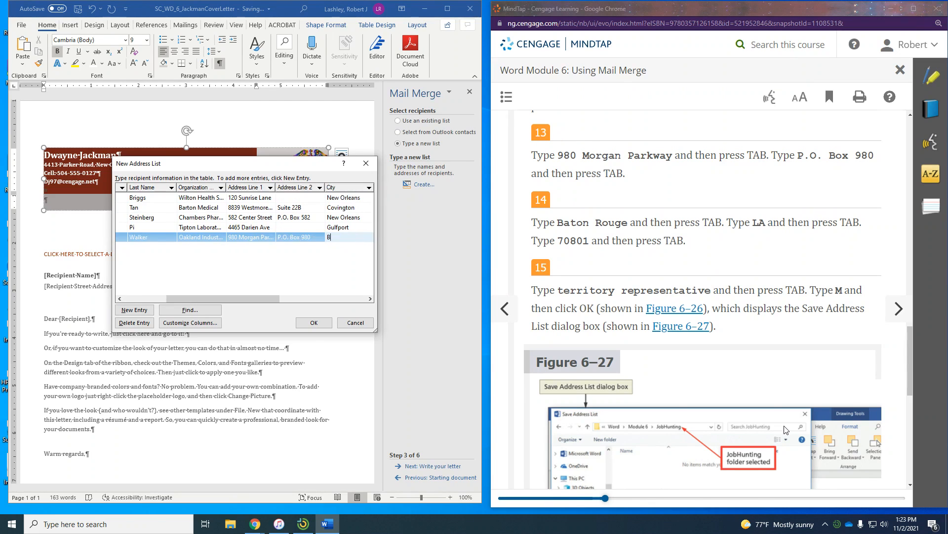
type("aton Roug")
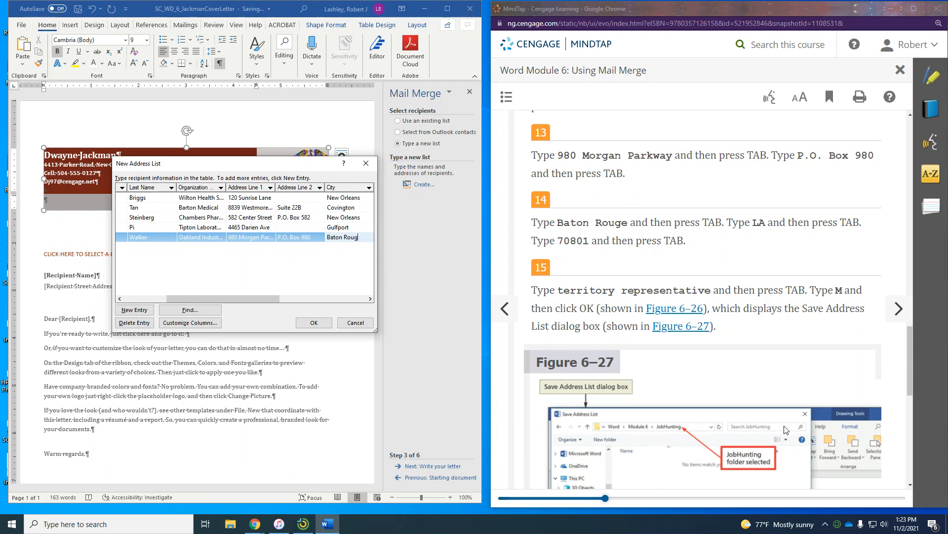
type("e")
key("Tab")
type("LA")
key("Tab")
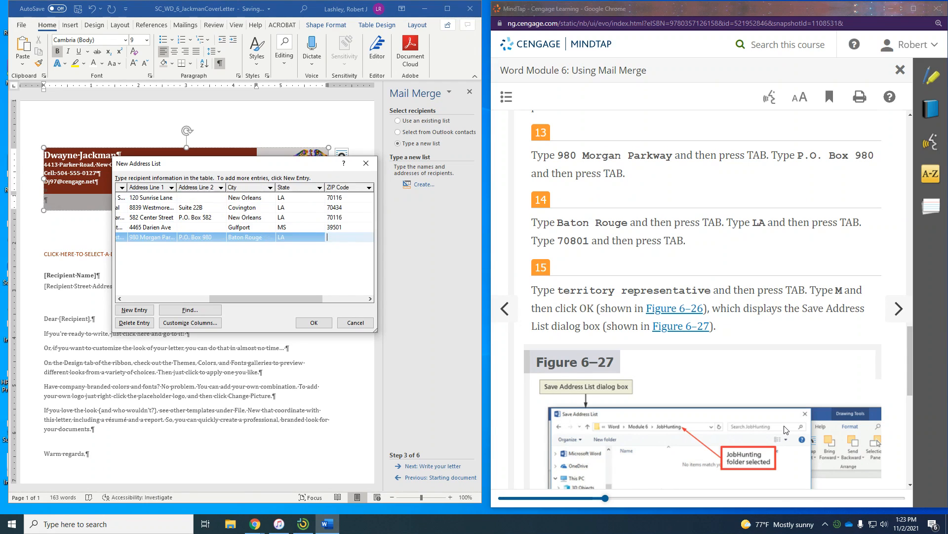
type("70801")
key("Tab")
type("territ")
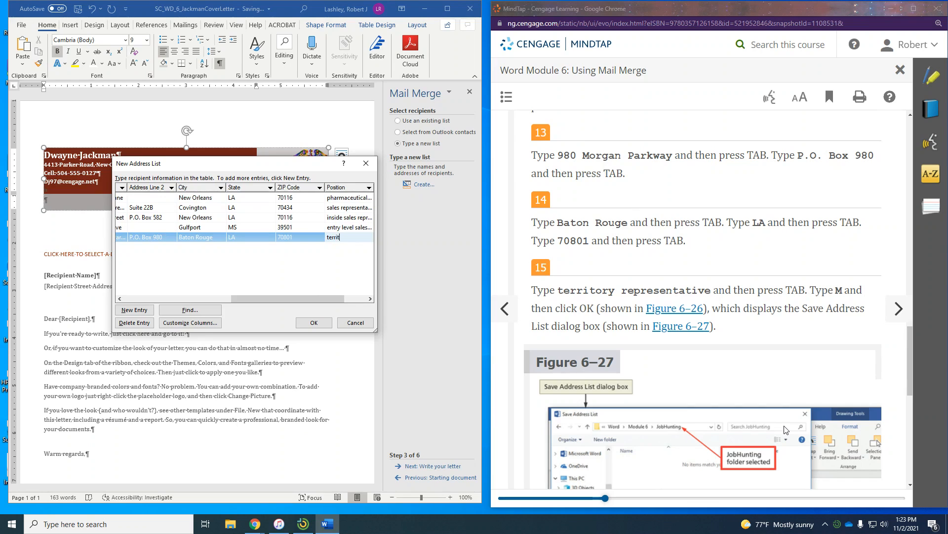
type("ory repres")
type("ntative")
key("BackSpace")
key("BackSpace")
key("BackSpace")
key("BackSpace")
key("BackSpace")
type("sentative")
key("Tab")
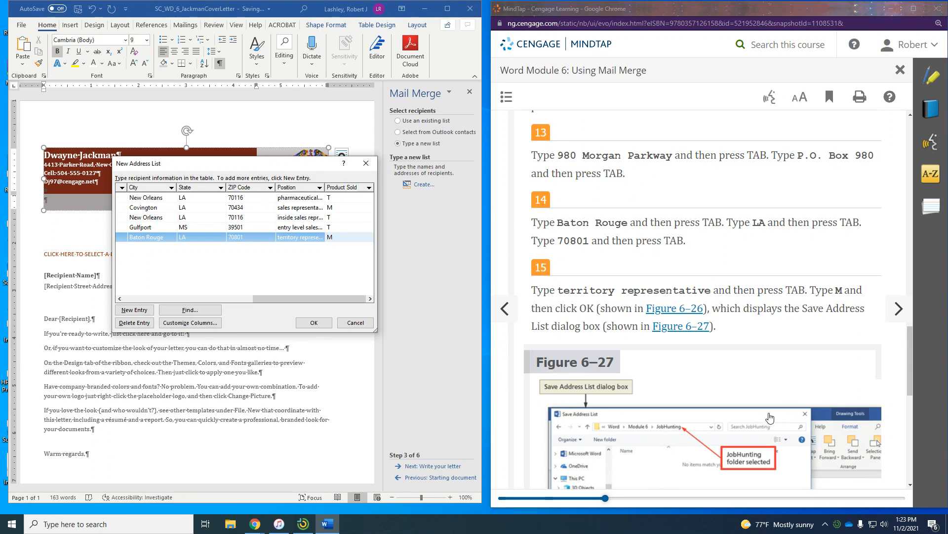
scroll(766, 395, "down", 2)
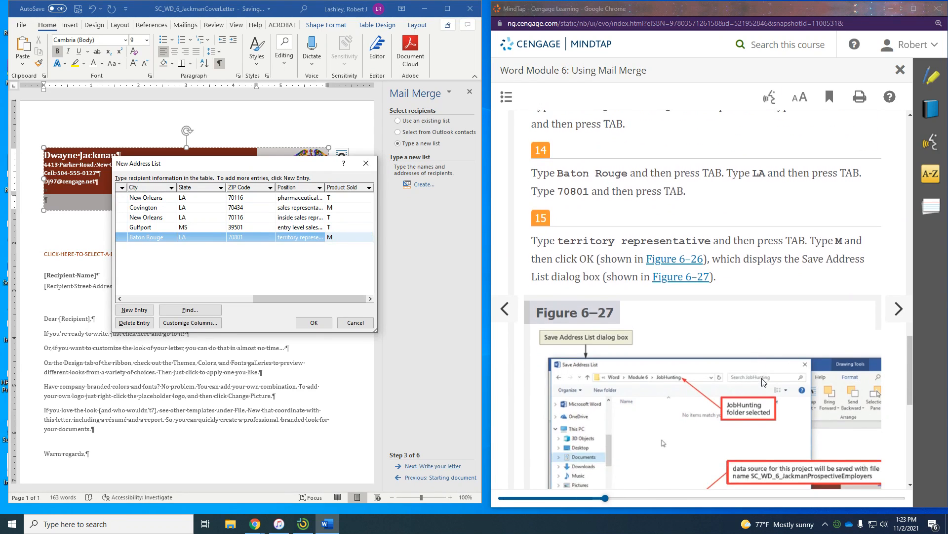
scroll(763, 384, "down", 1)
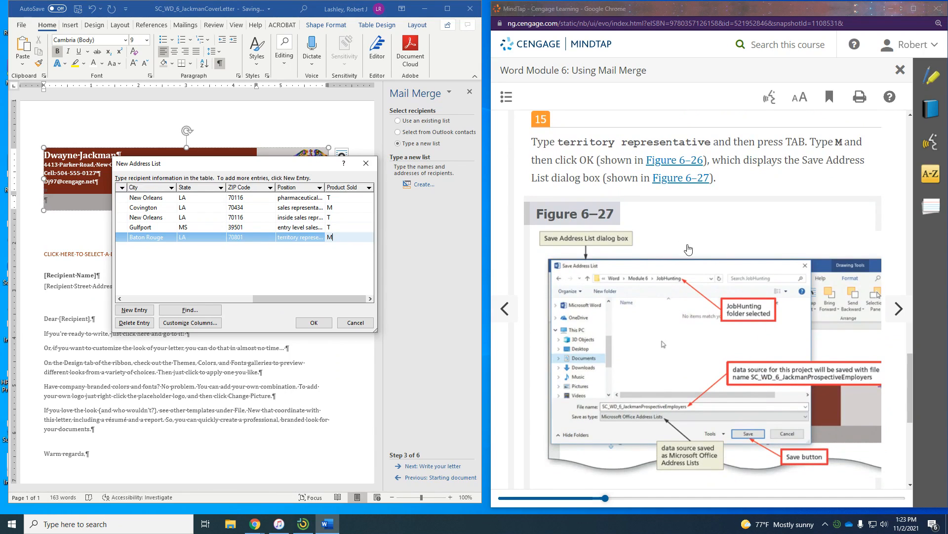
- Accept the five-recipient list with OK, bringing up the Save Address List dialog
left_click(307, 324)
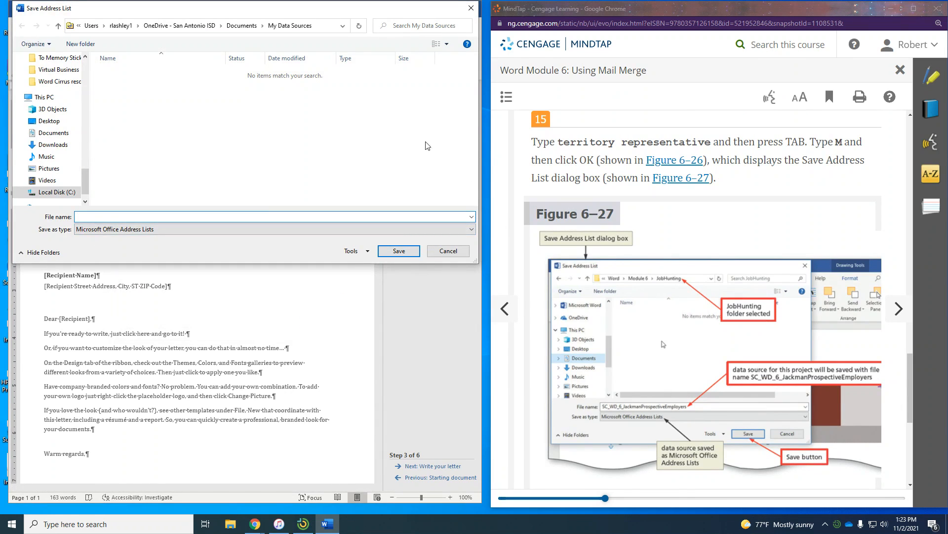
scroll(659, 196, "down", 2)
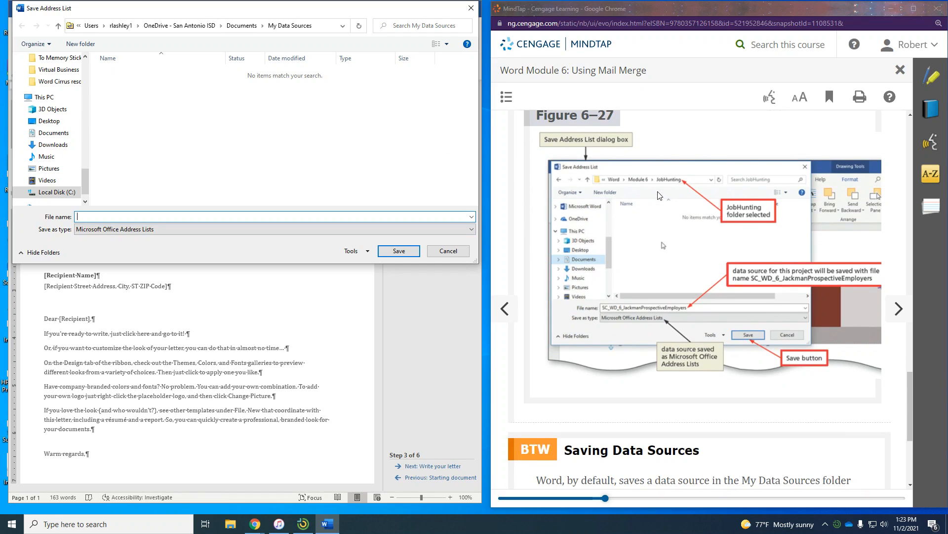
scroll(658, 195, "down", 2)
scroll(657, 194, "down", 2)
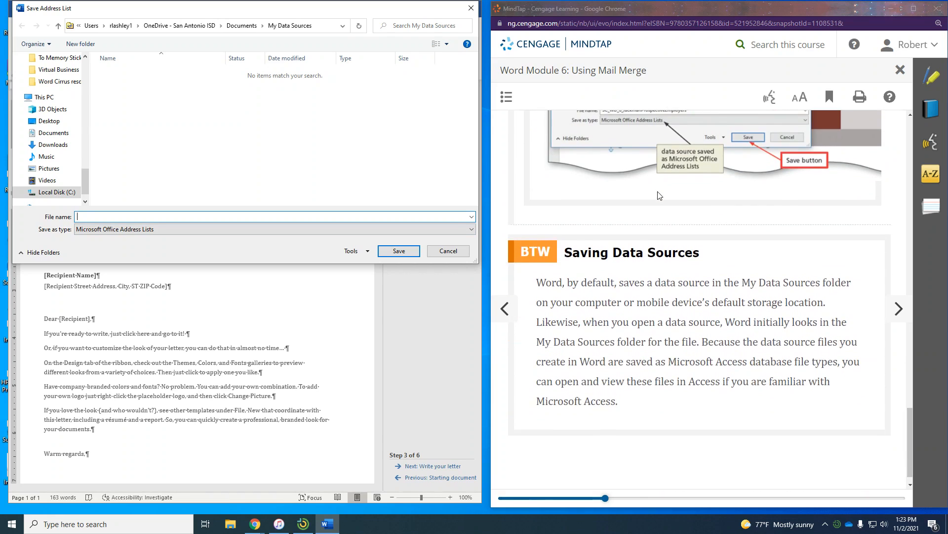
scroll(657, 195, "down", 1)
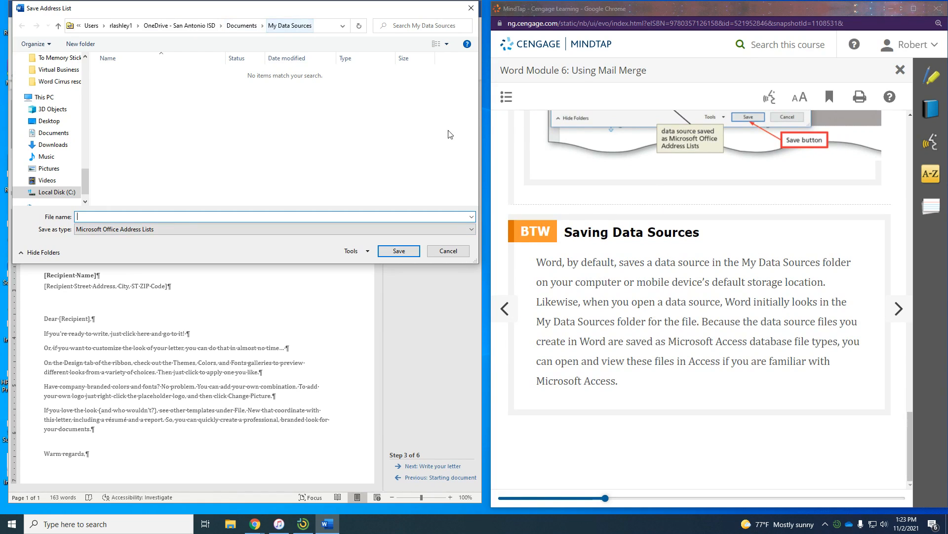
scroll(585, 275, "up", 5)
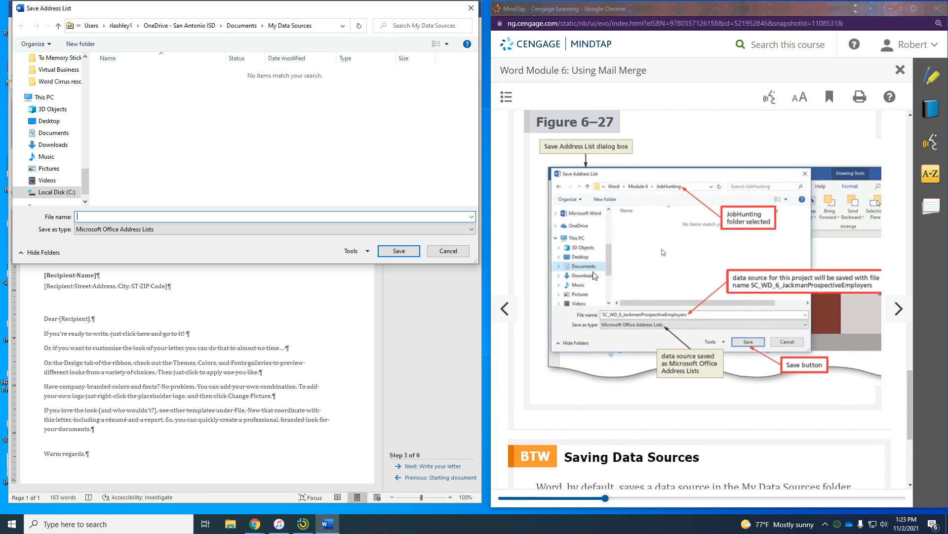
- Go to the next MindTap page and highlight the paragraph about saving to JobHunting
left_click(889, 303)
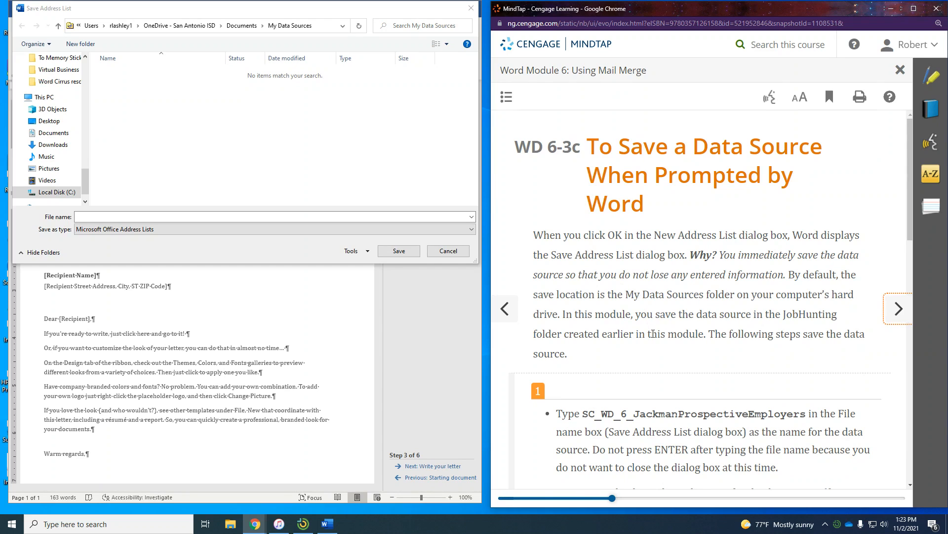
scroll(659, 346, "down", 2)
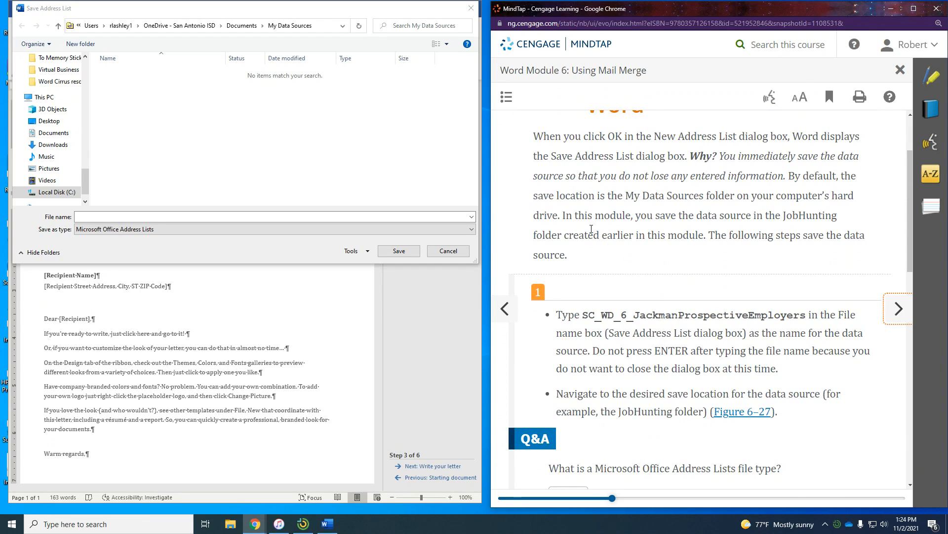
left_click_drag(584, 217, 807, 249)
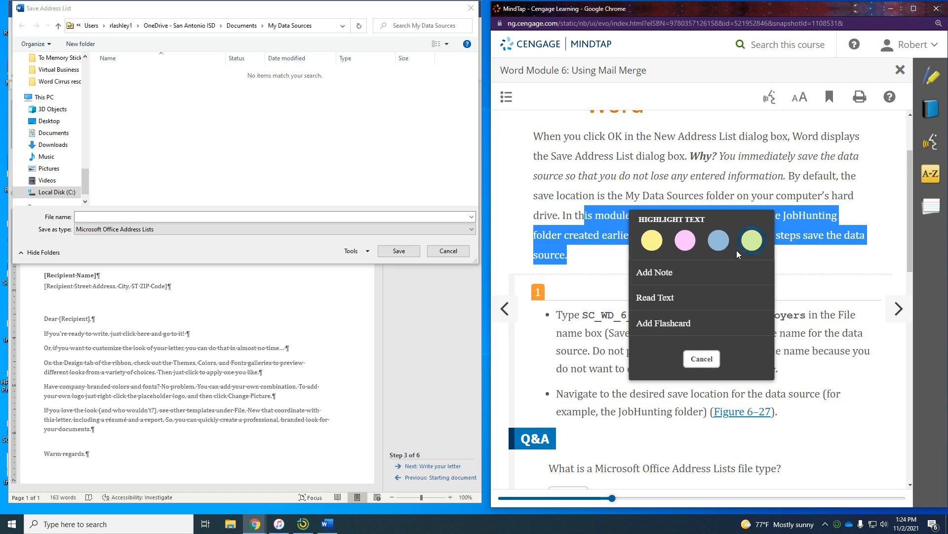
left_click(581, 274)
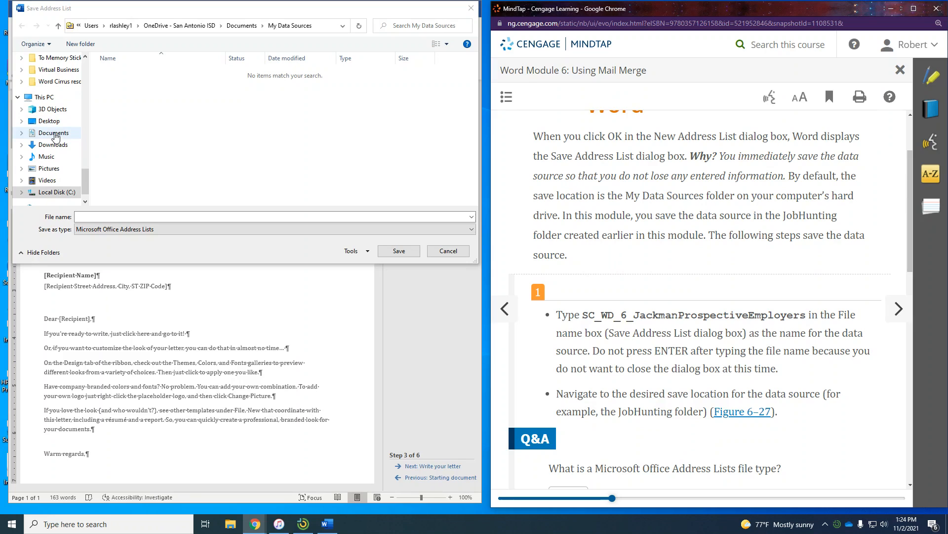
- Save the address list as SC_WD_6_JackmanProspectiveEmployers in Documents > JobHunting
scroll(52, 129, "up", 4)
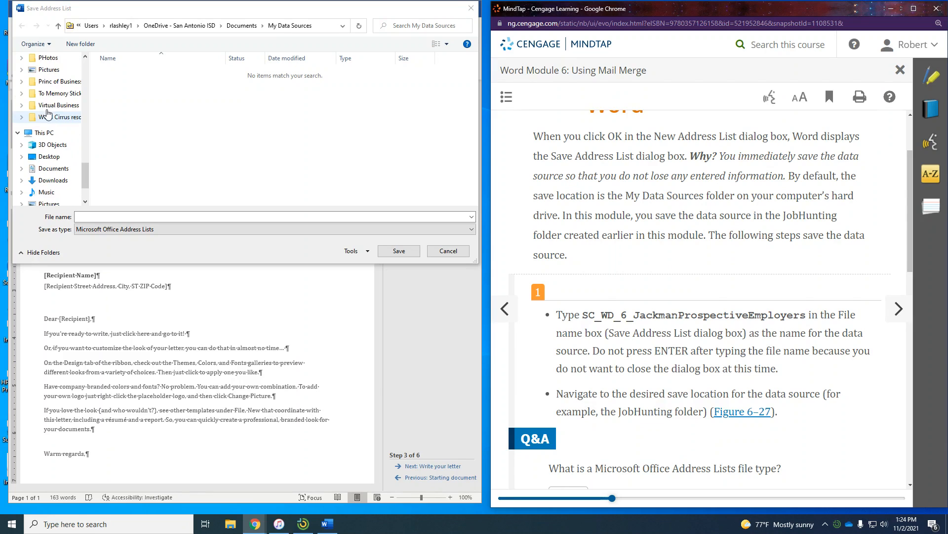
scroll(48, 113, "down", 3)
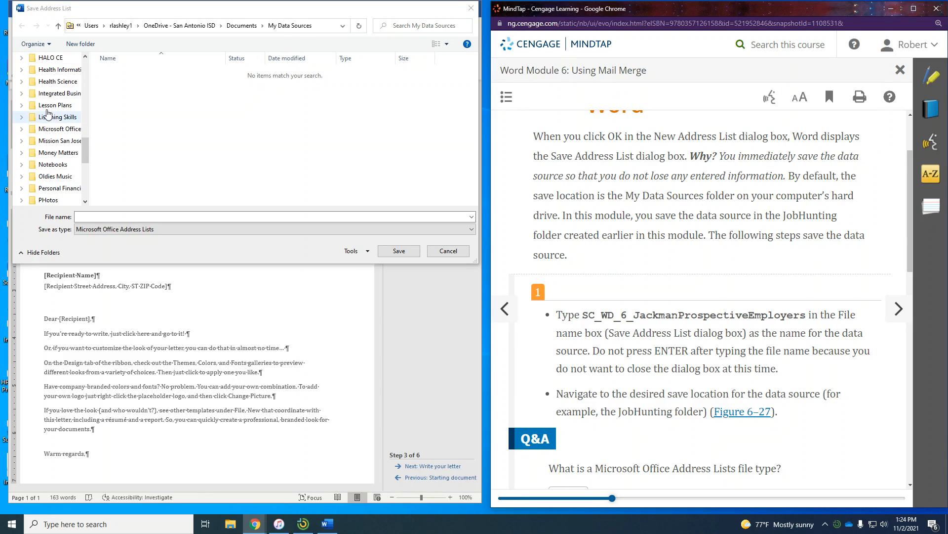
scroll(48, 114, "down", 3)
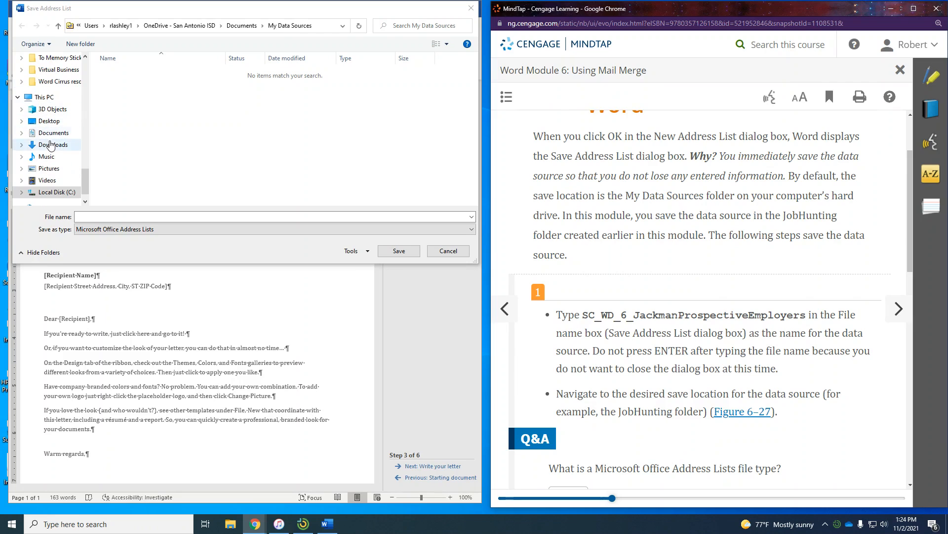
left_click(55, 134)
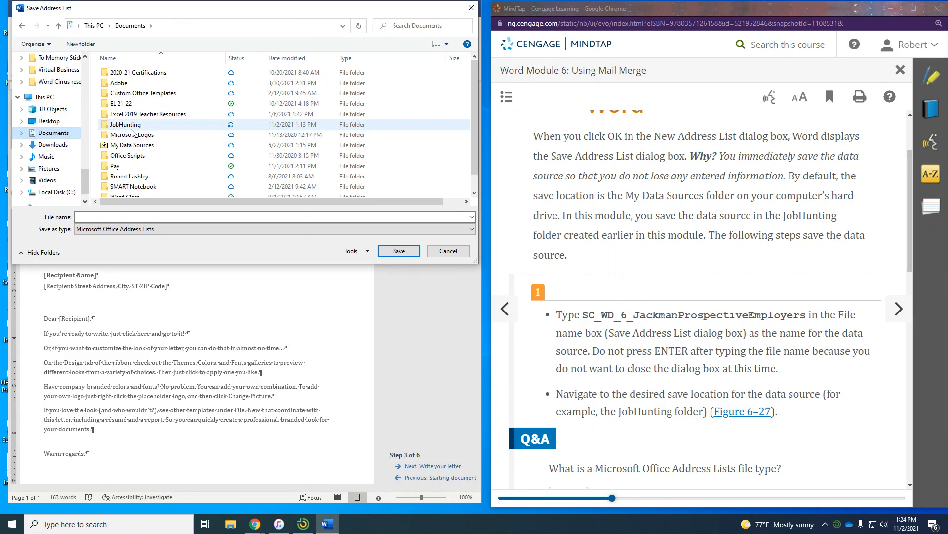
double_click(126, 124)
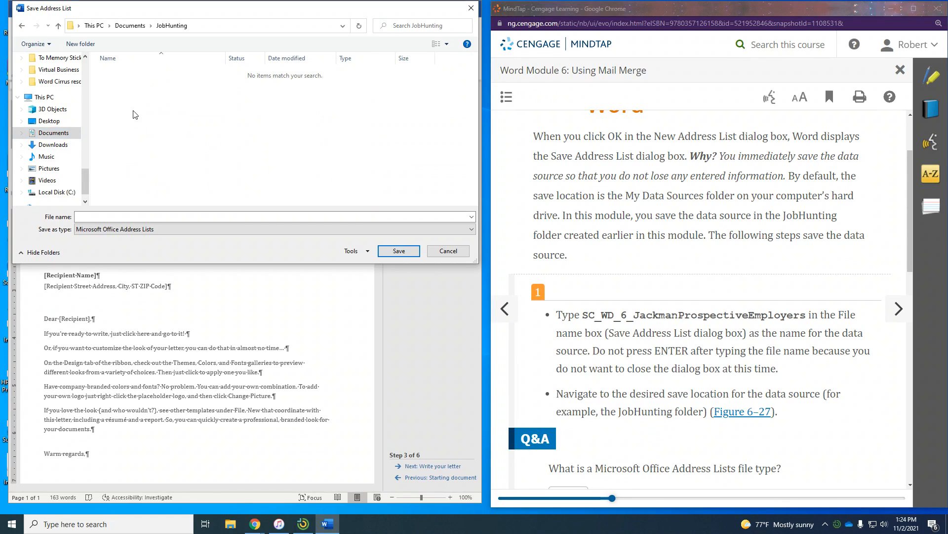
left_click(157, 215)
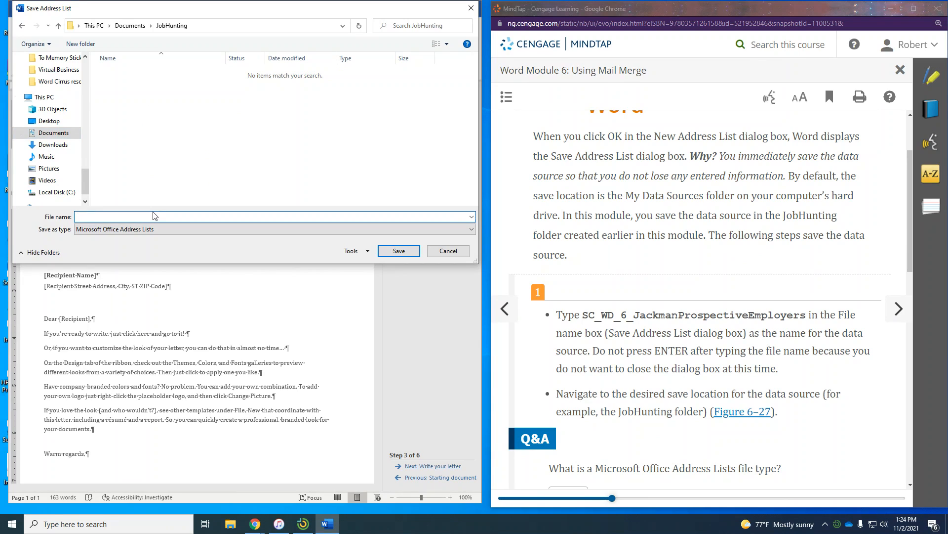
type("SC_")
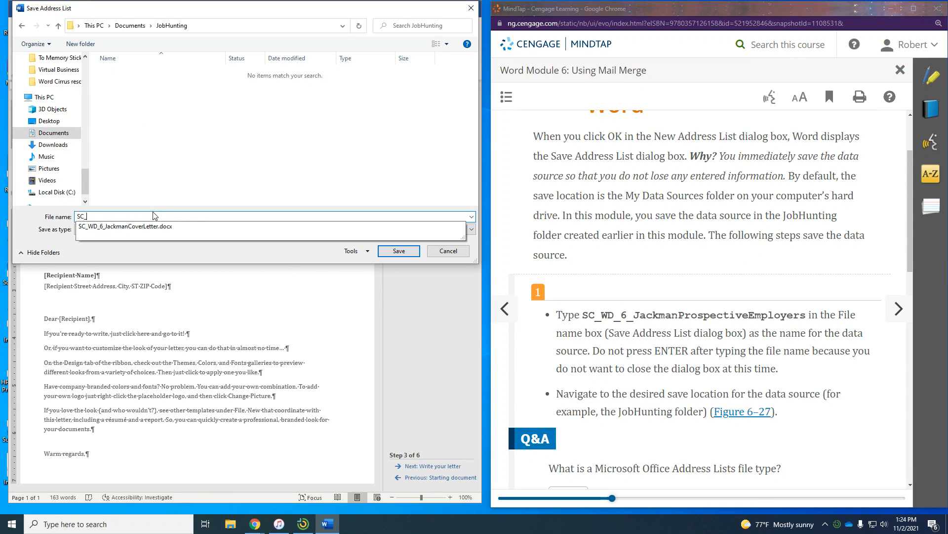
type("WD_6_")
type("JackmanProspecti")
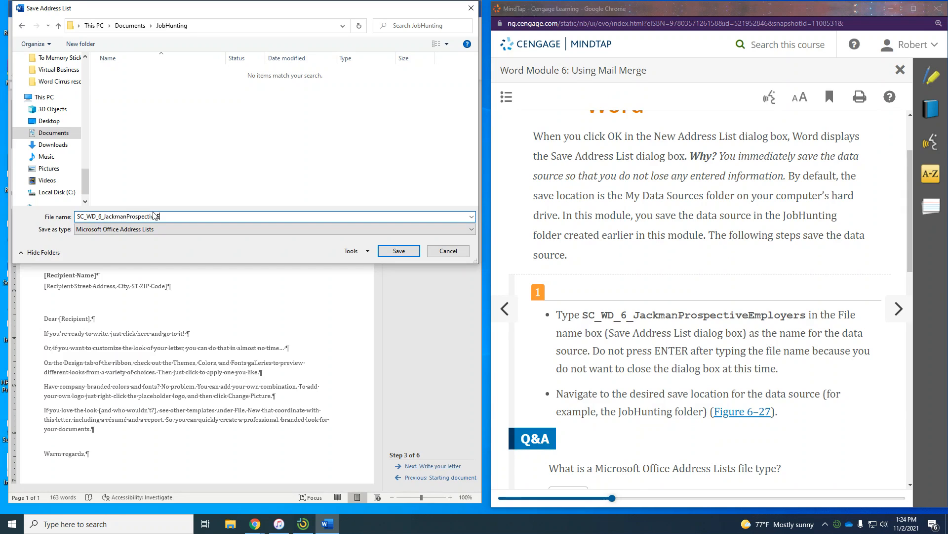
type("veEmployers")
scroll(689, 342, "down", 2)
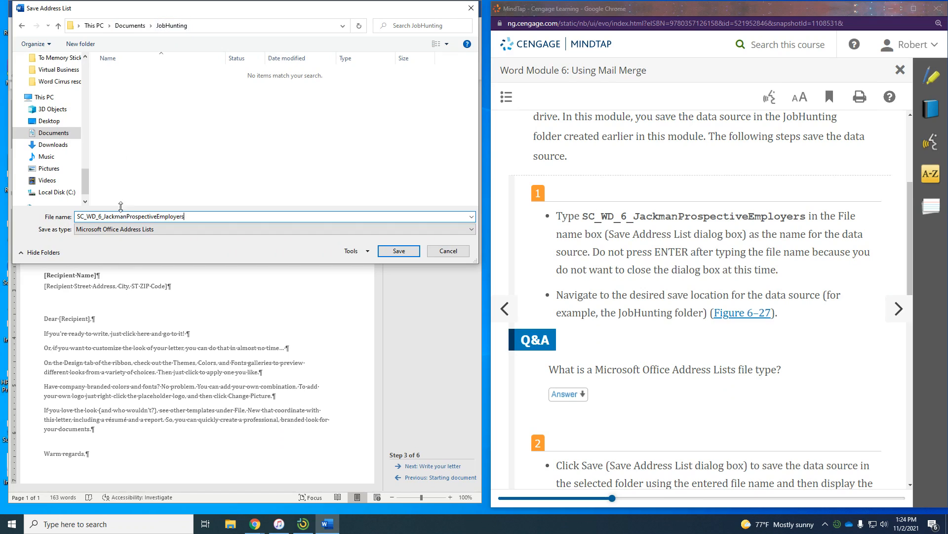
scroll(755, 312, "down", 2)
scroll(755, 313, "down", 3)
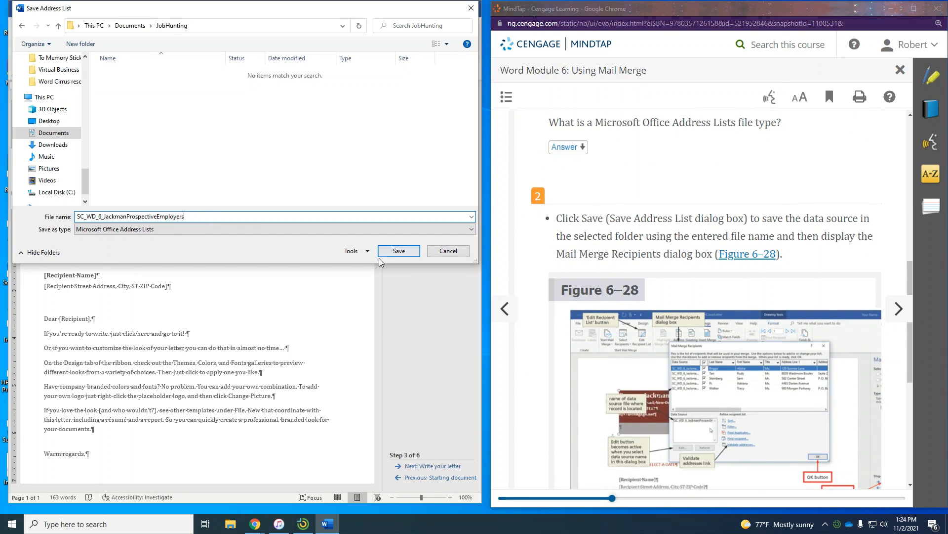
left_click(390, 252)
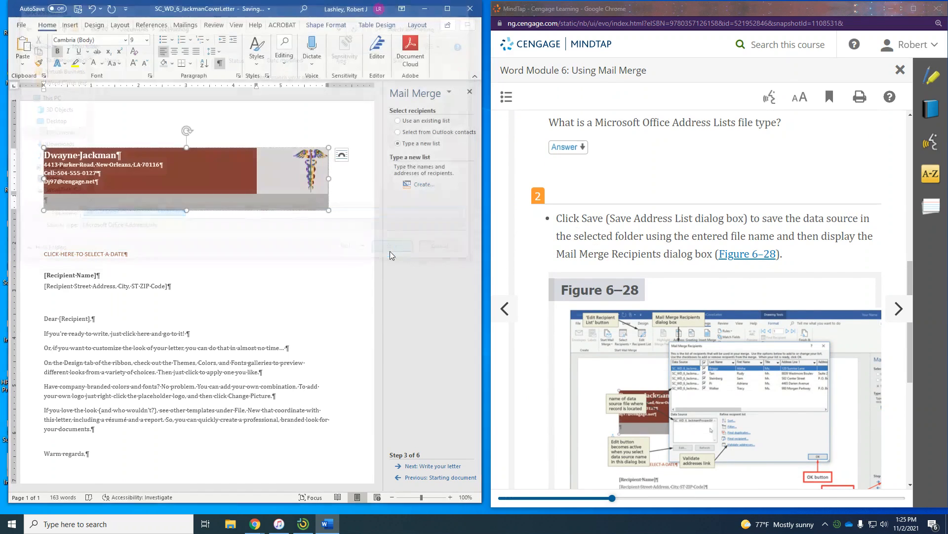